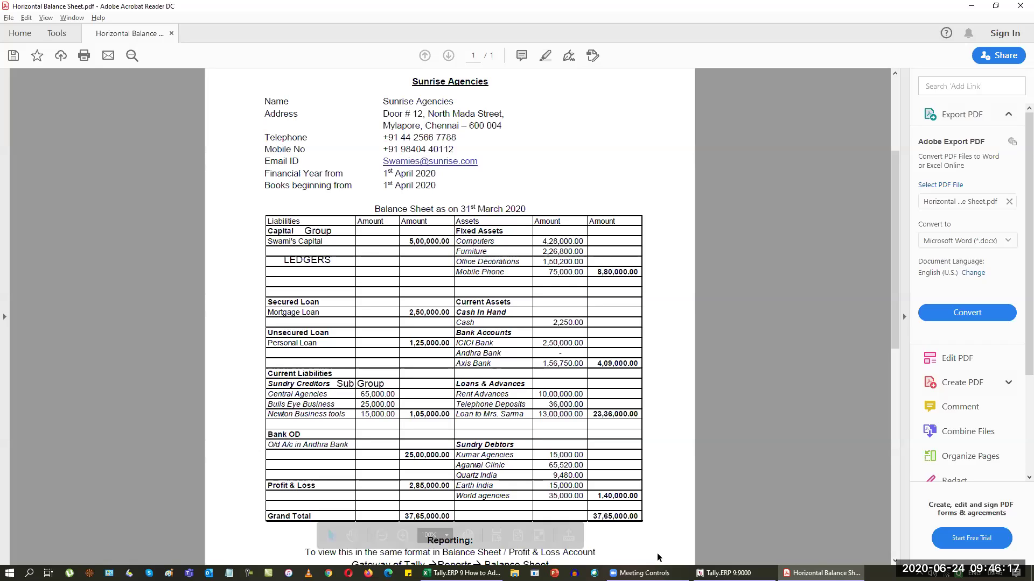
Step: Shut the open company and start a new company named Sunrise Agencies
left_click(723, 573)
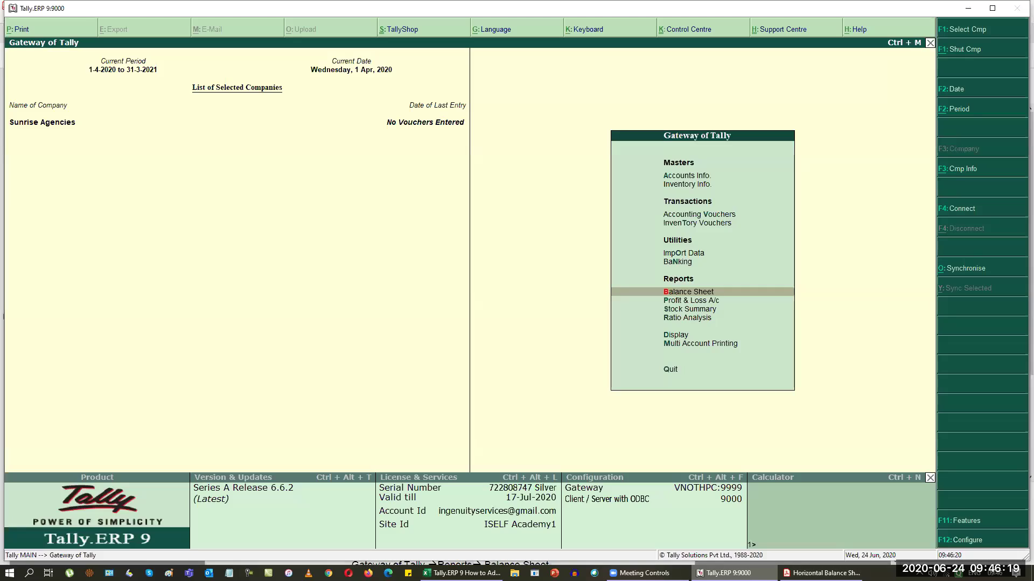
key("alt+F1")
key("Down")
key("Down")
key("Return")
type("Sunrise Ag")
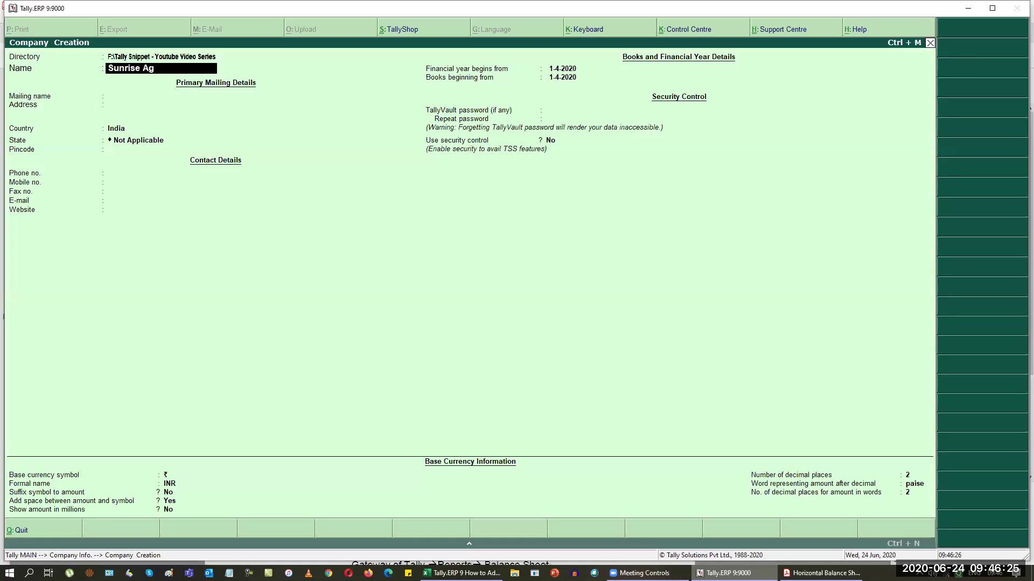
type("encies")
key("Return")
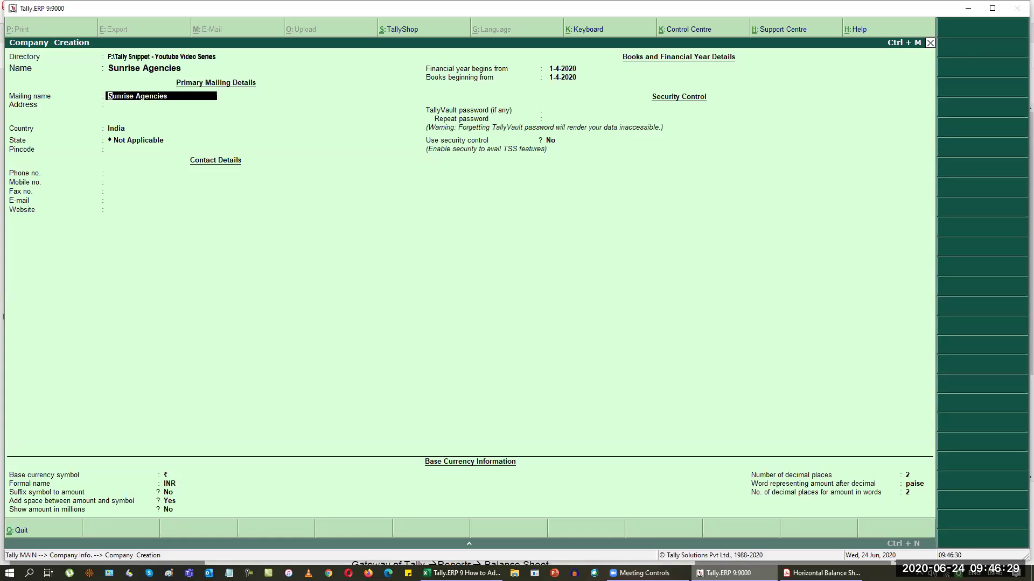
key("Return")
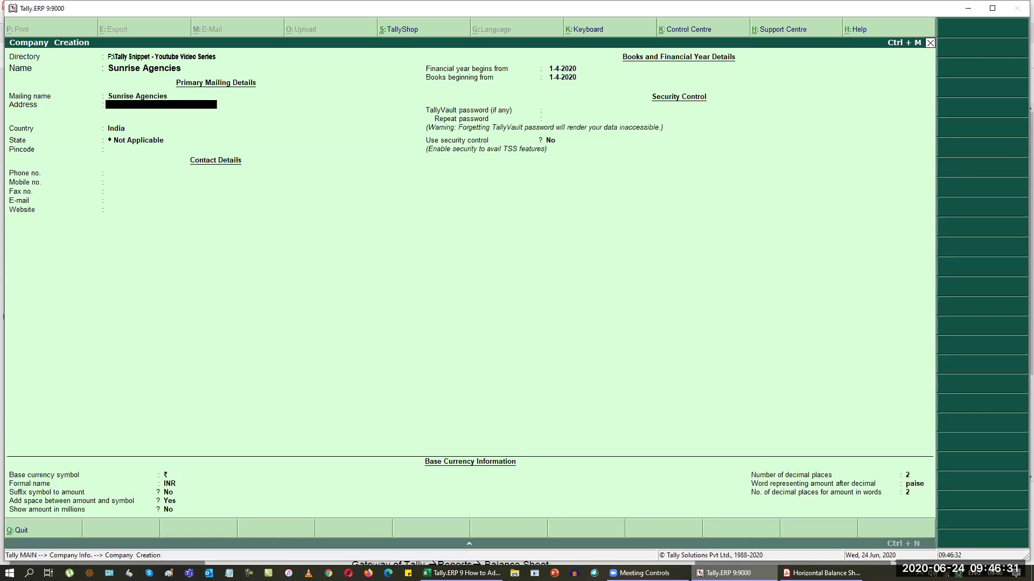
Step: Enter the company's three-line street address, its state and its pincode
key("Return")
type("Mylap")
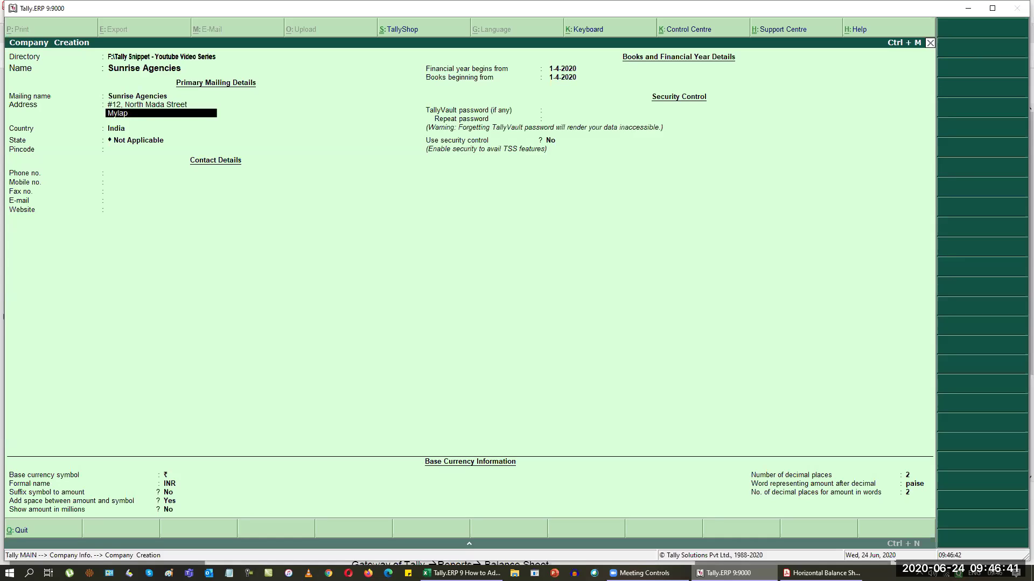
type("reore")
key("Return")
type("Chennai")
key("Return")
key("Return")
key("Return")
type("tam")
key("Return")
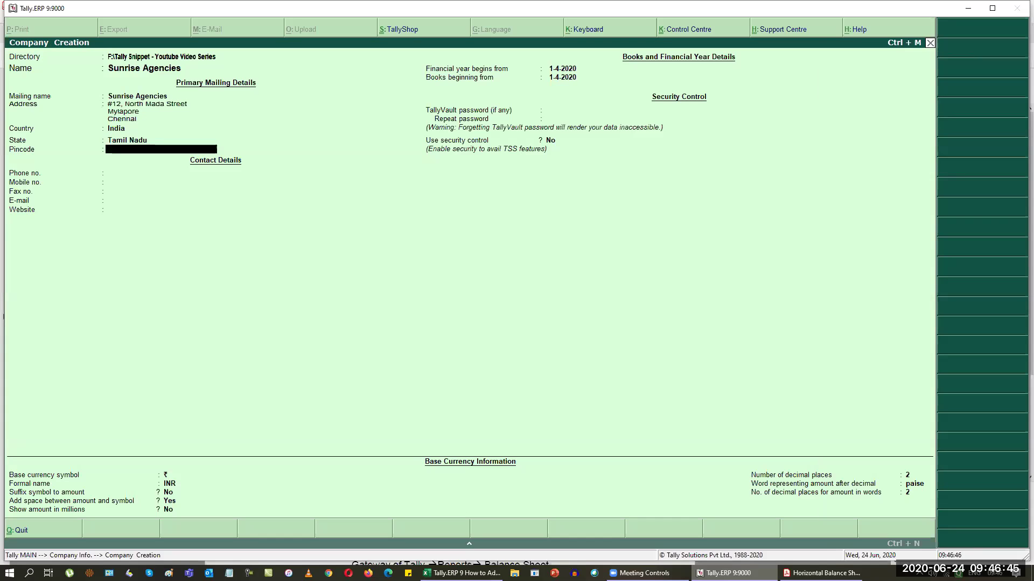
type("600004")
key("Return")
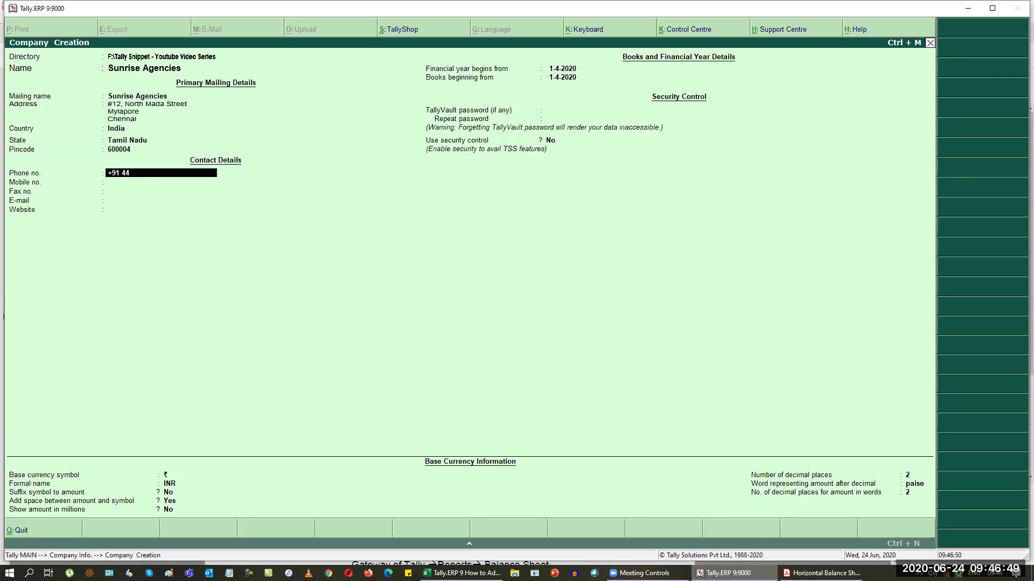
Step: Fill in the company's phone and mobile numbers, skip fax, and begin the e-mail address
key("Return")
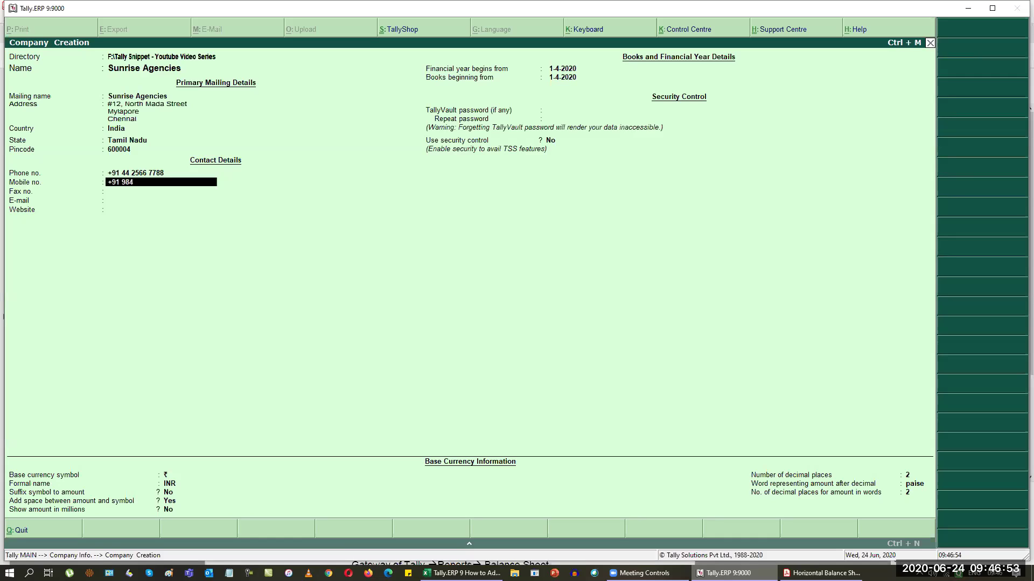
key("Return")
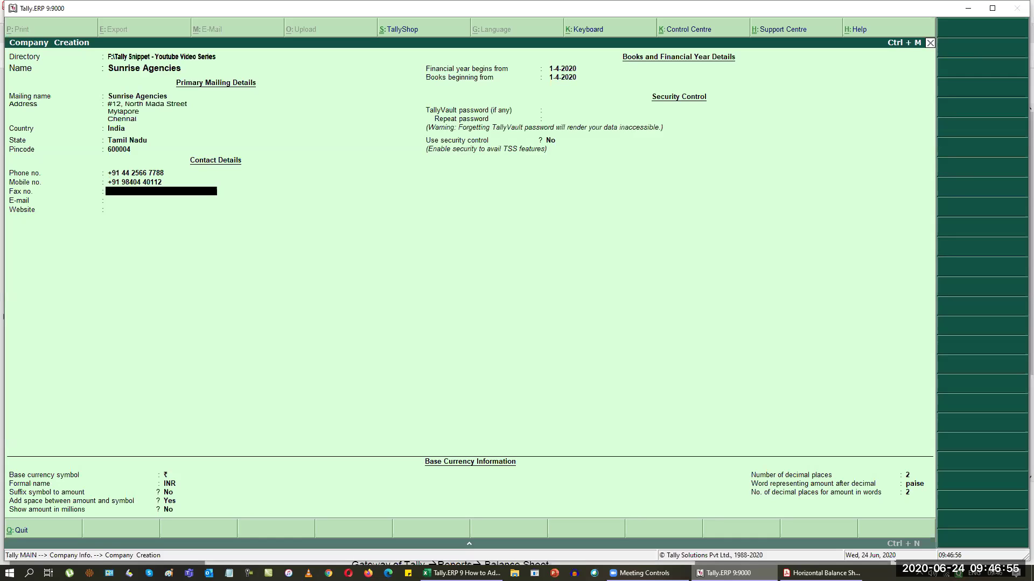
key("Return")
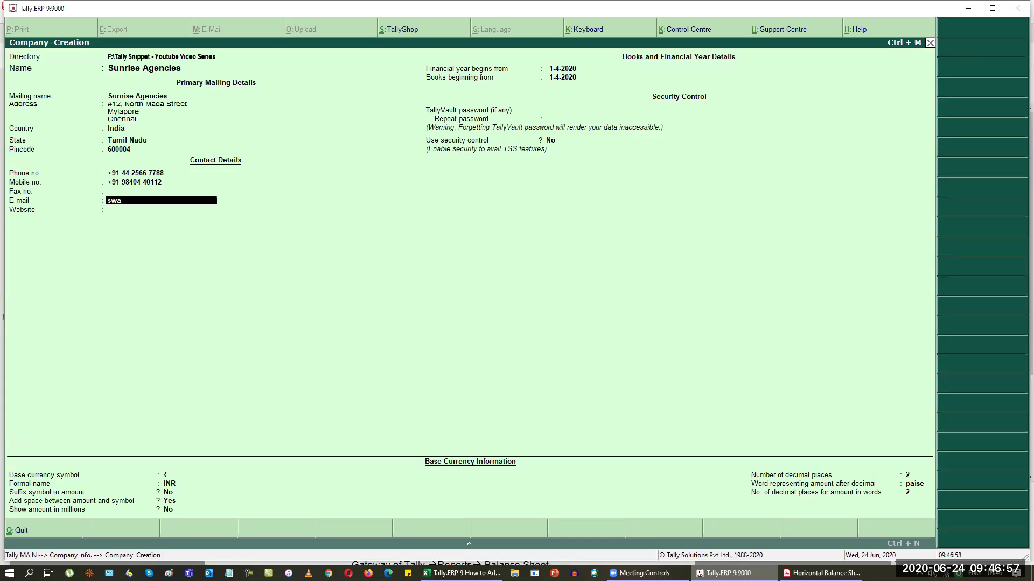
key("alt+Tab")
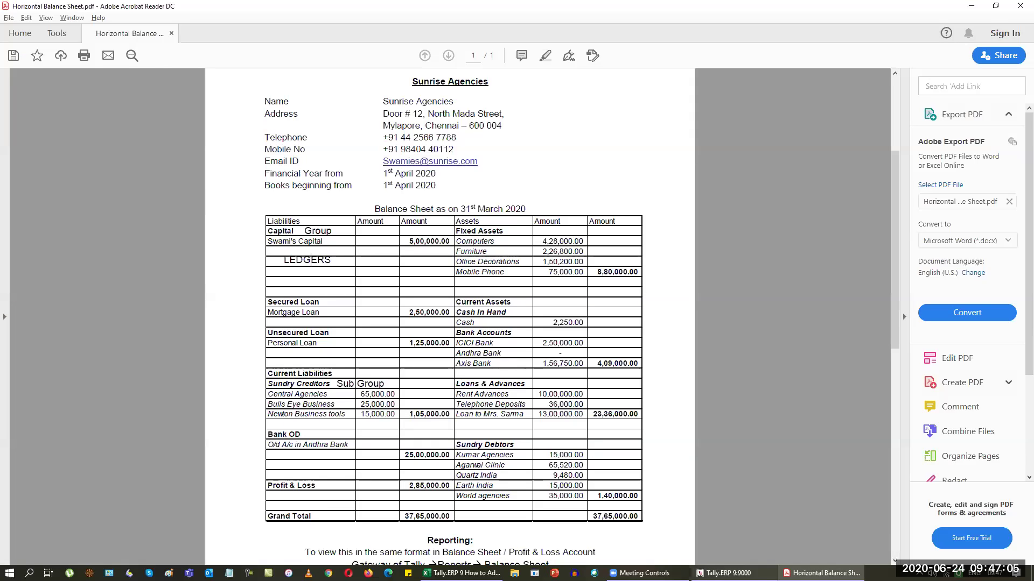
Step: Complete the e-mail with '.com' and accept the remaining defaults up to the Accept prompt
key("alt+Tab")
type(".com")
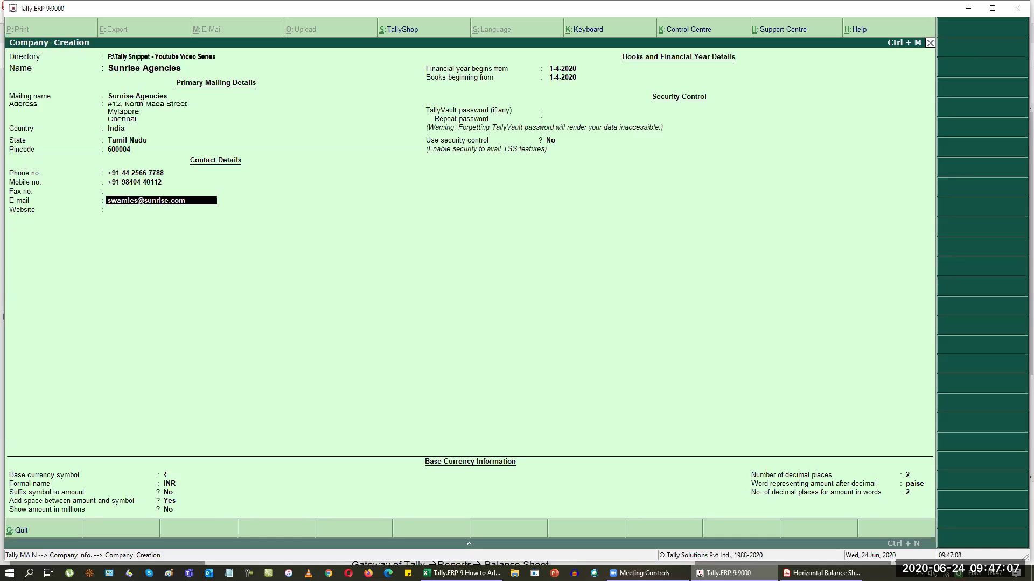
key("Return")
key("Return")
key("alt+Tab")
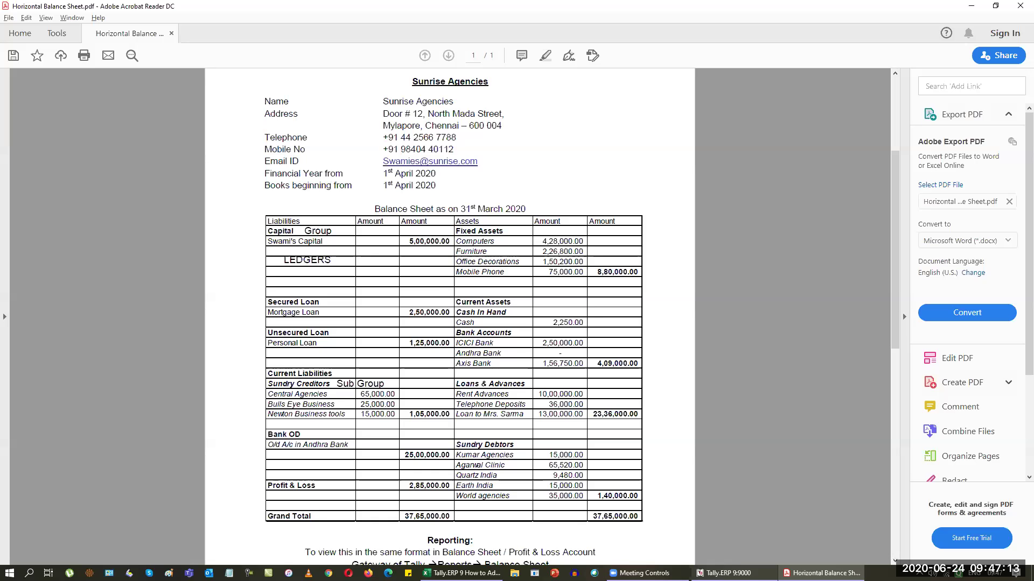
key("alt+Tab")
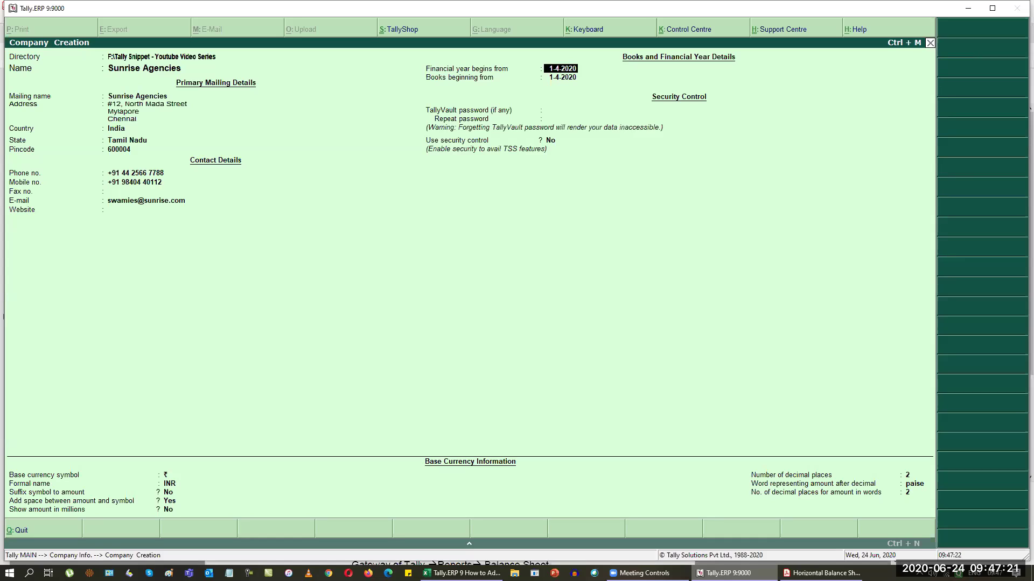
key("Return")
key("Return")
key("Return")
key("Return")
key("Return")
key("Return")
key("Return")
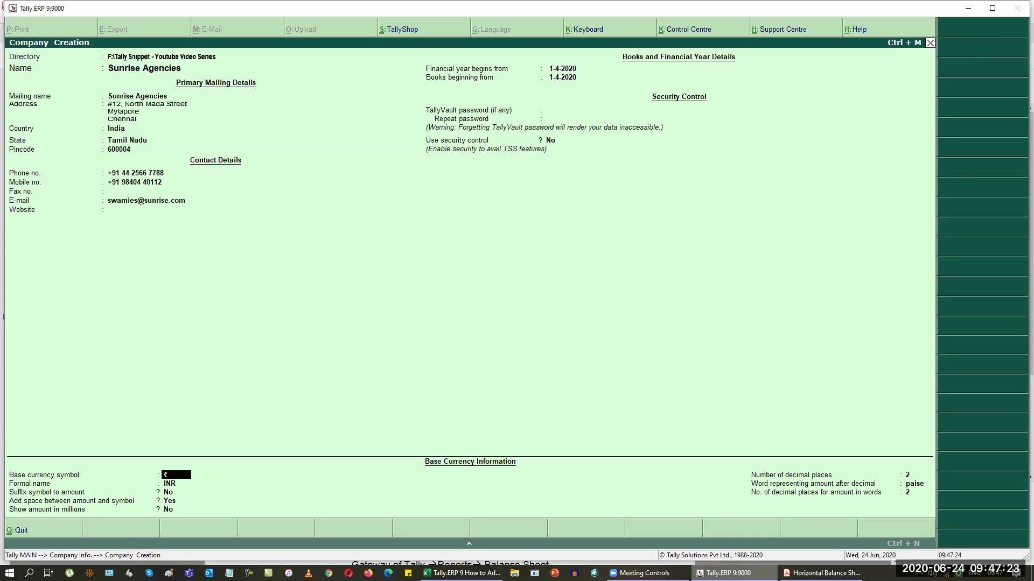
key("Return")
key("Return")
key("Return")
key("Return")
key("Return")
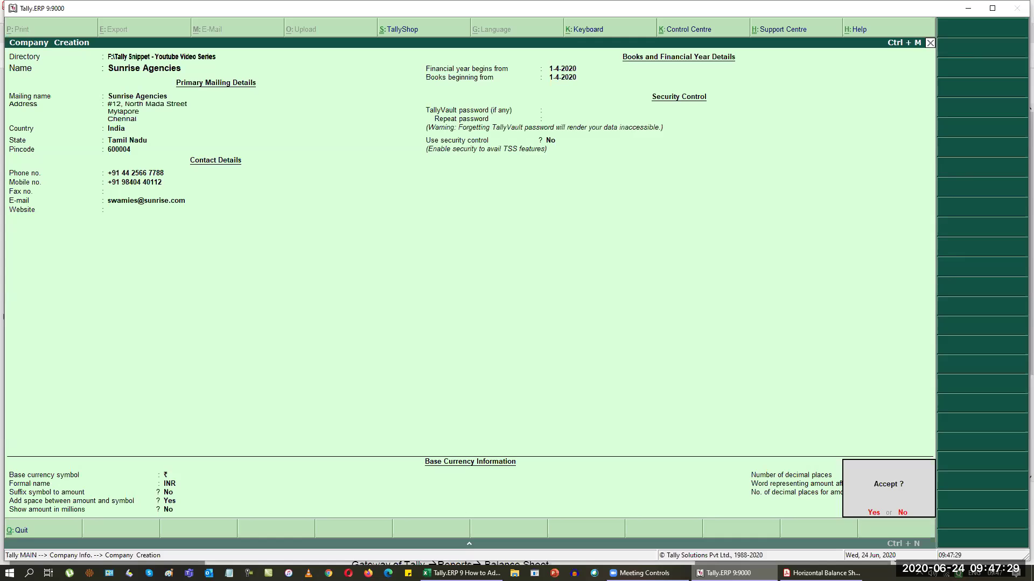
Step: Save Sunrise Agencies for the period 1-4-2020 to 31-3-2021 and open Accounts Info
key("y")
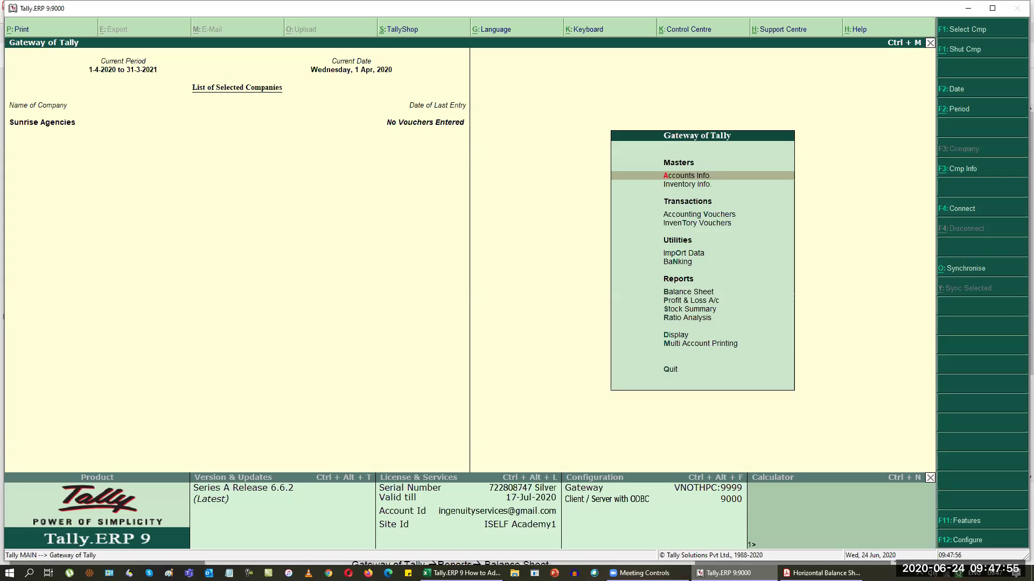
key("Return")
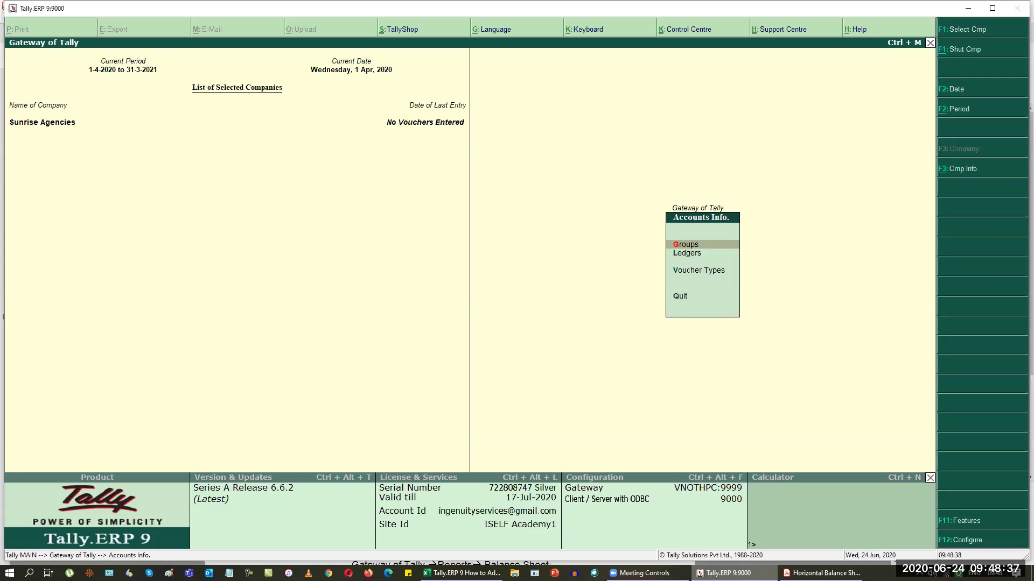
Step: Open the Groups menu and look over its single and multiple group create, display and alter options
key("Return")
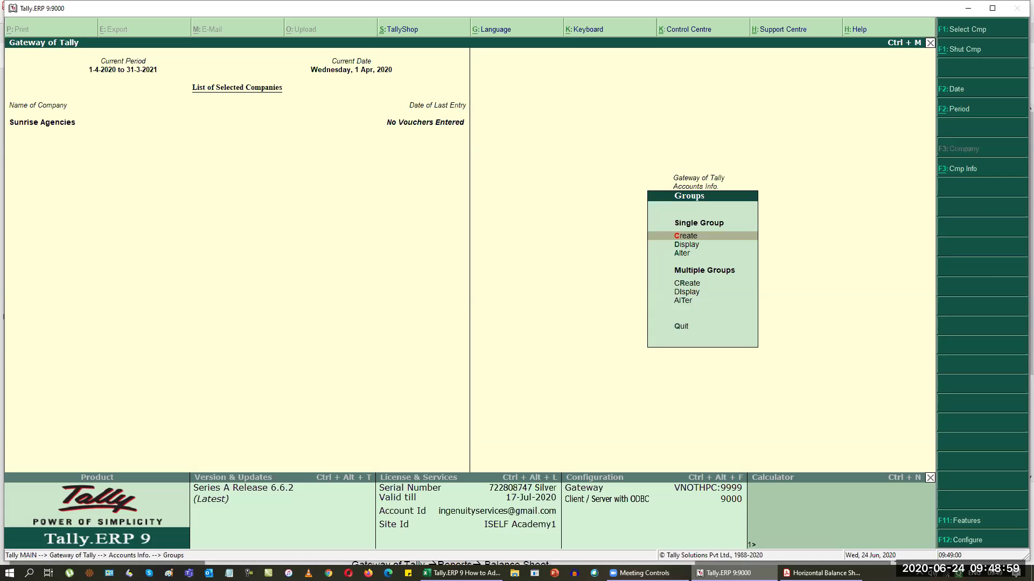
key("Down")
key("Down")
key("Down")
key("Down")
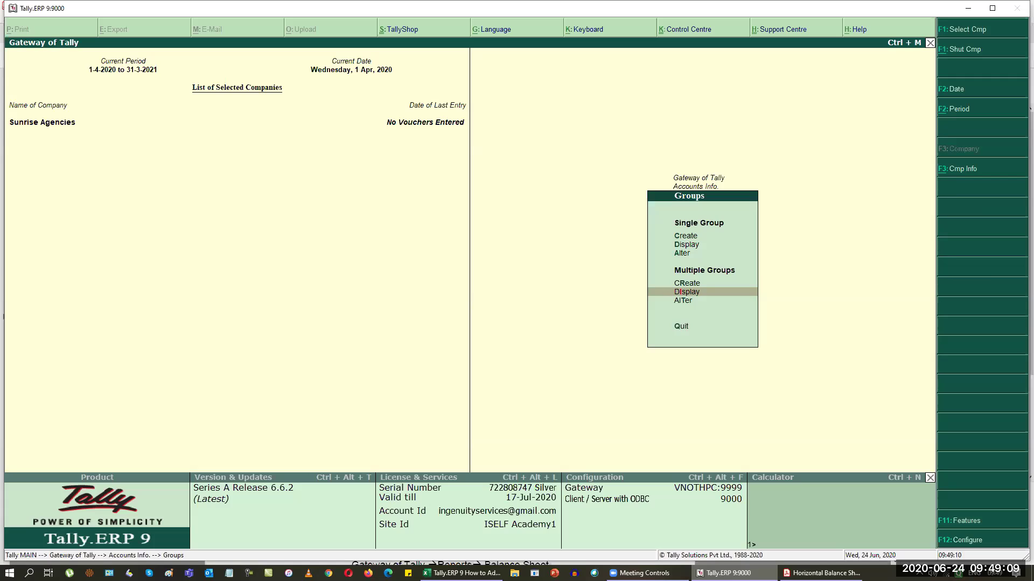
key("Up")
key("Up")
key("Up")
key("Up")
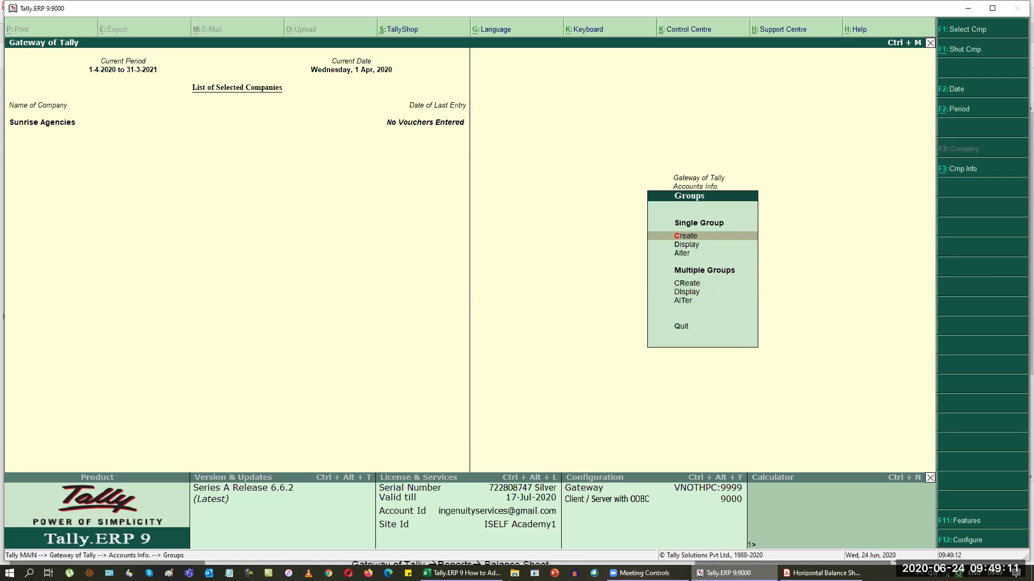
key("Down")
key("Down")
key("Up")
key("Up")
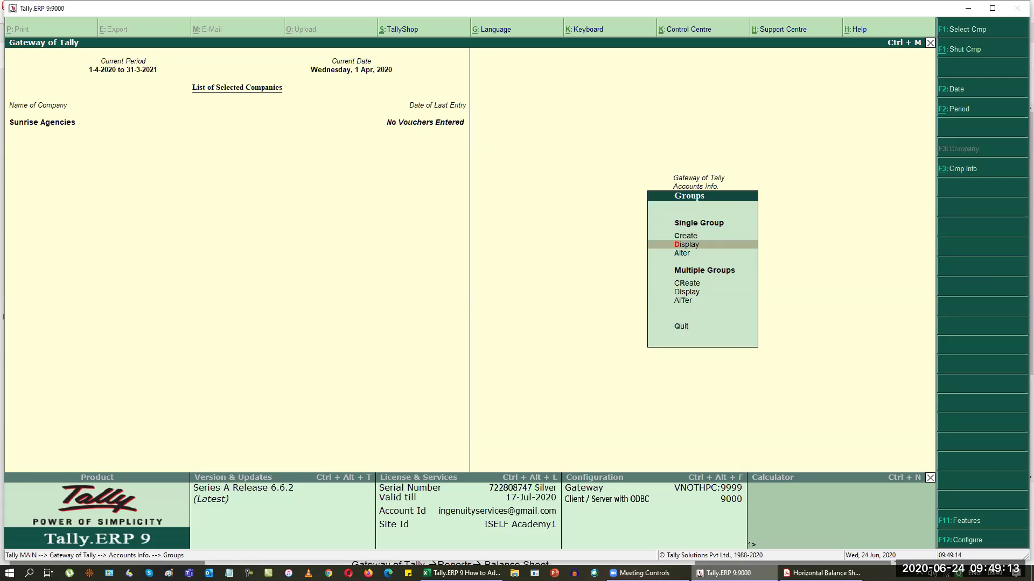
key("Down")
key("Down")
key("Down")
key("Down")
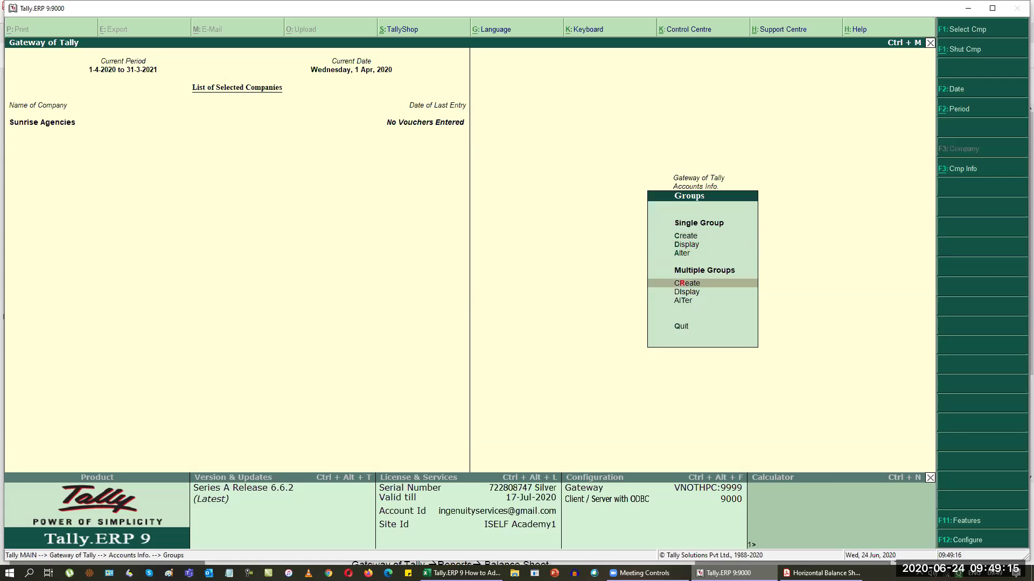
key("Down")
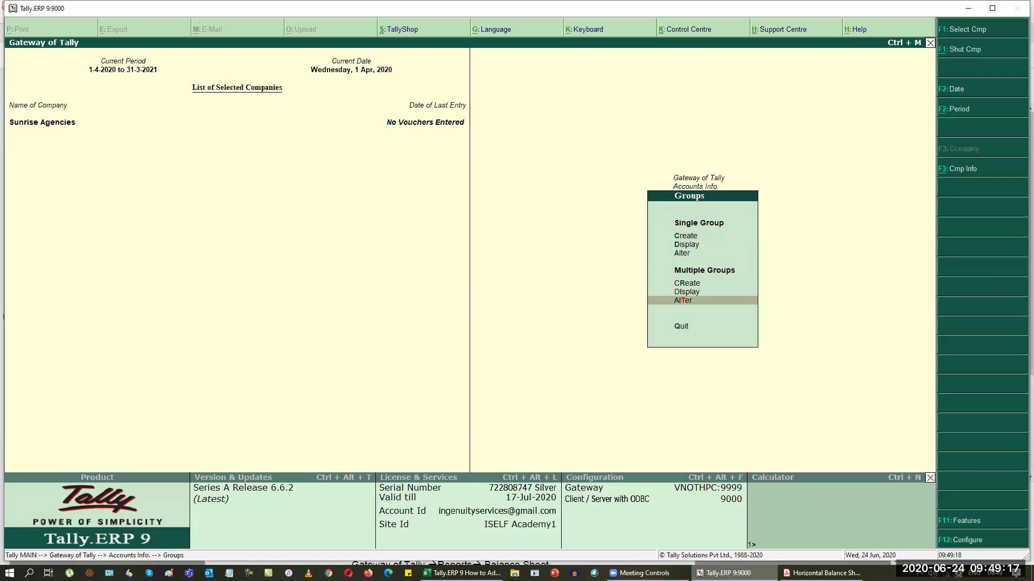
key("Up")
key("Up")
key("Up")
key("Up")
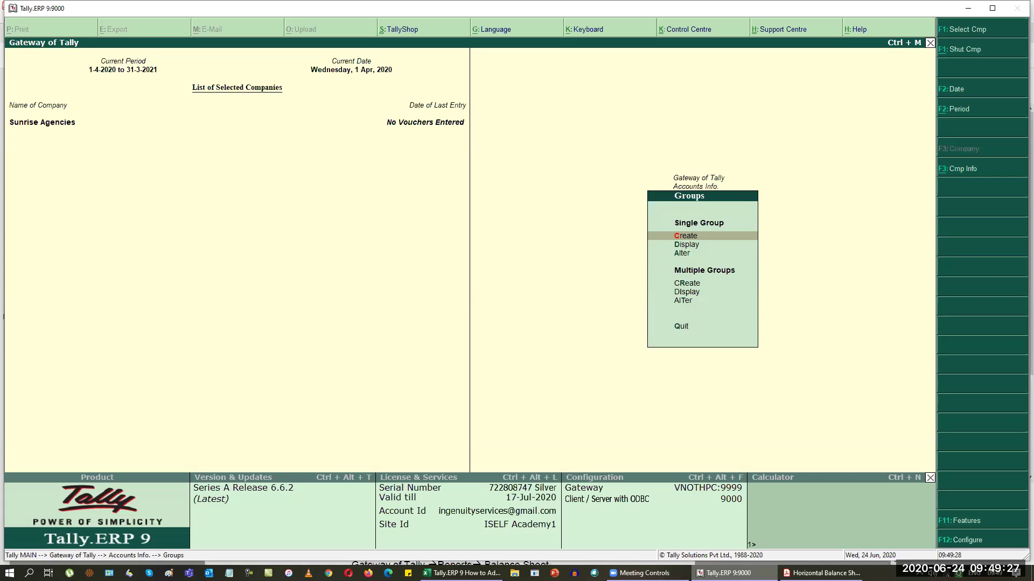
Step: Display all 28 groups with their parents using Multiple Groups > Display, All Items
left_click(687, 245)
key("Down")
key("Up")
key("Up")
key("Up")
key("Up")
key("Up")
key("a")
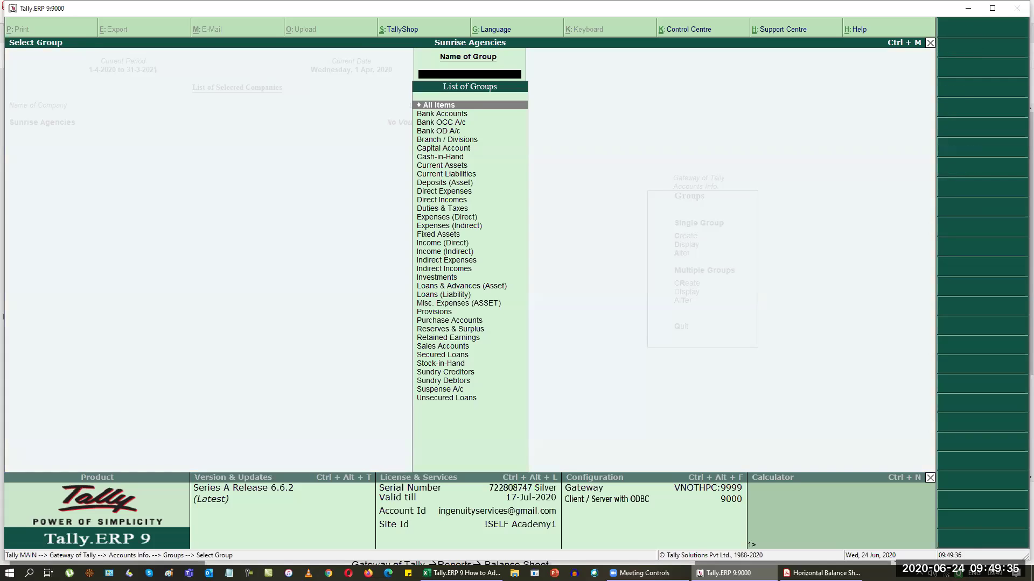
key("Return")
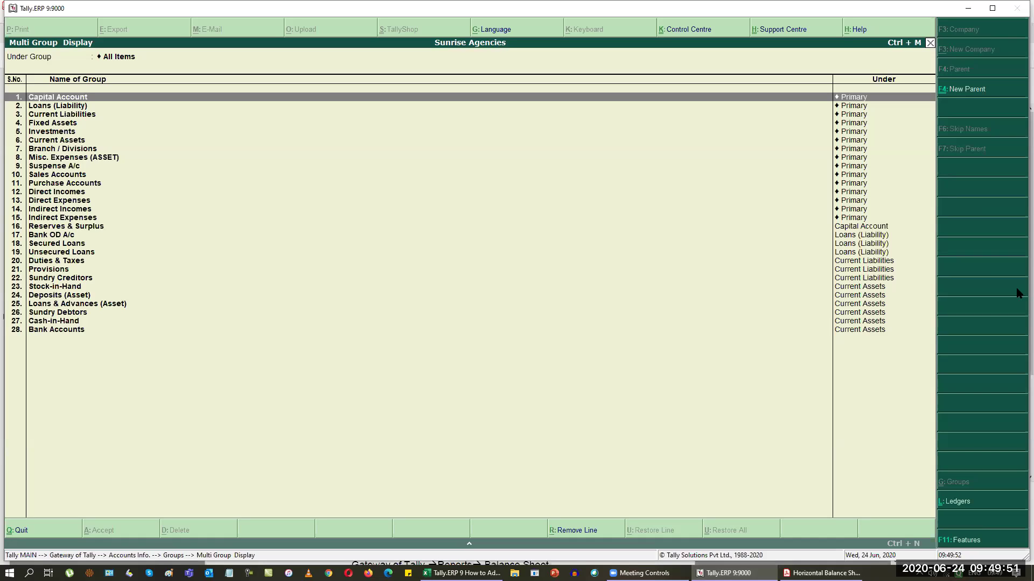
Step: Minimize Tally, Acrobat and Excel, then open Volume_1_Tally_ERP_9_Basic.pdf from Working > Tally Book
left_click(973, 11)
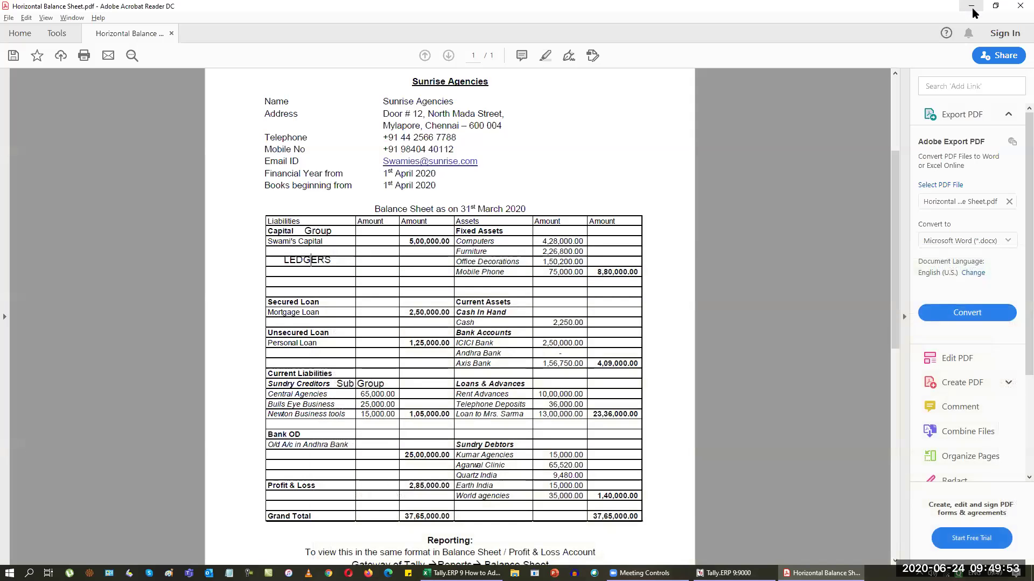
left_click(972, 10)
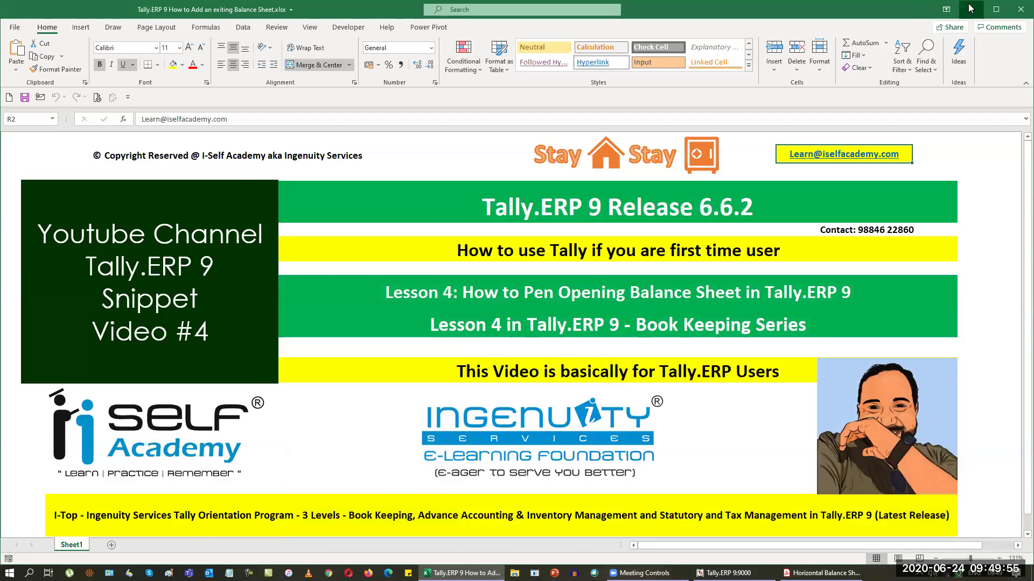
left_click(971, 9)
double_click(17, 88)
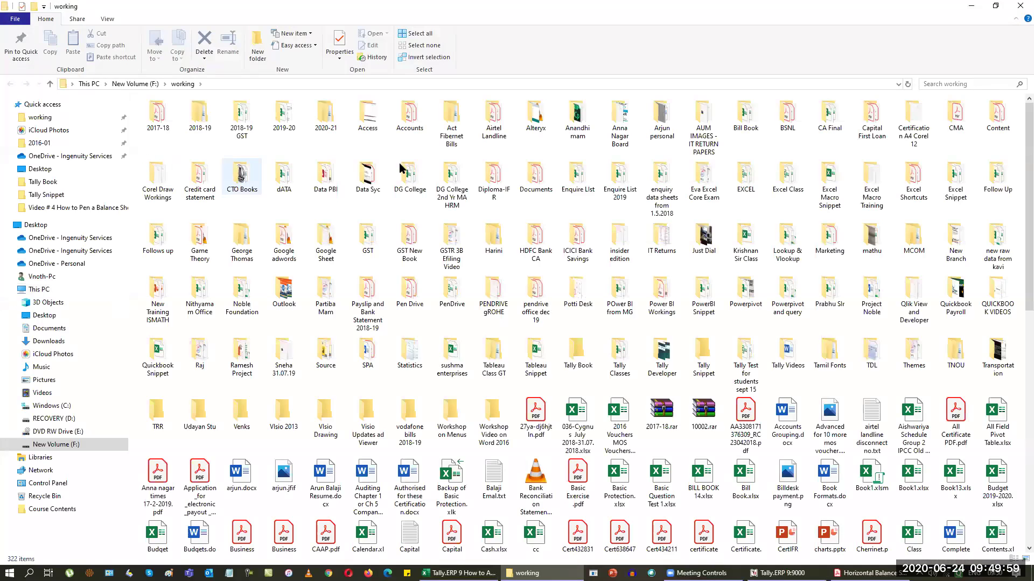
double_click(581, 353)
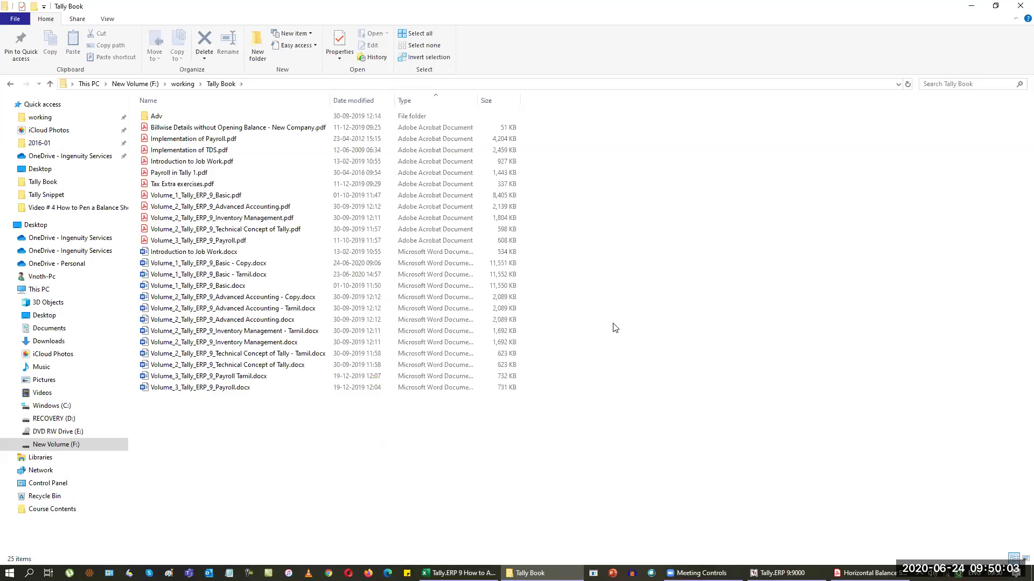
double_click(218, 197)
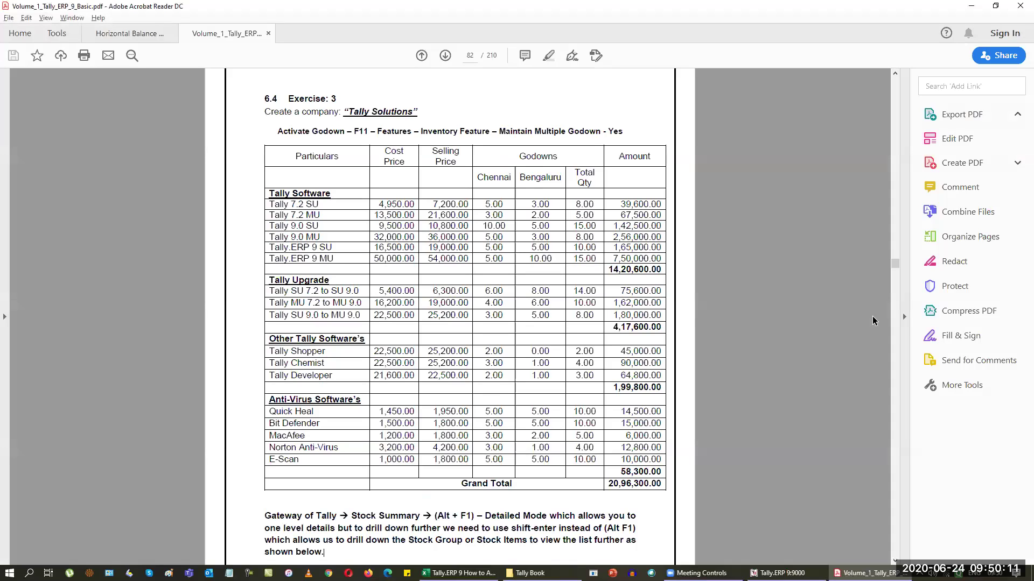
Step: From the book's contents, jump to section 5.3 Creating Multiple Groups
scroll(729, 400, "up", 20)
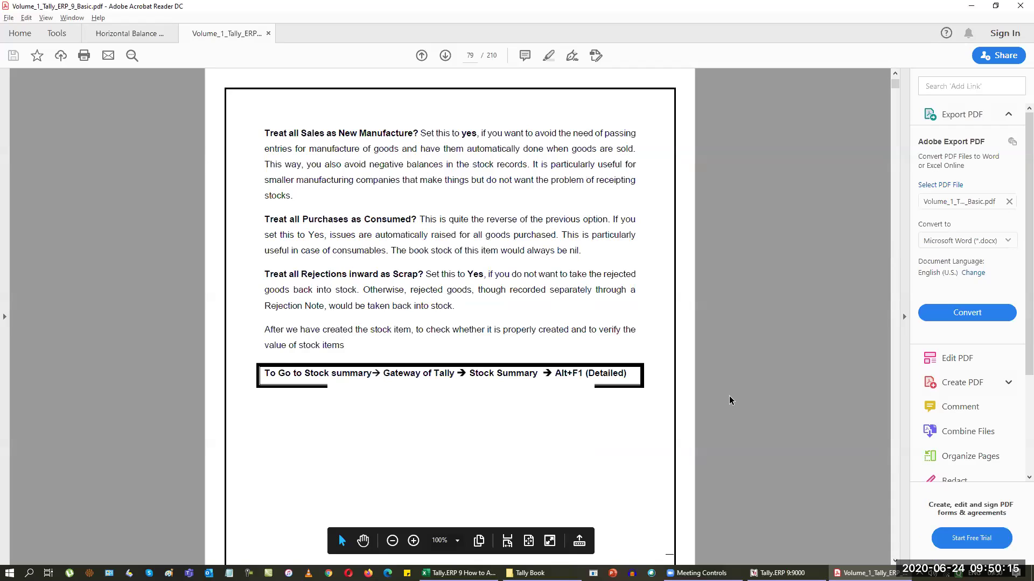
key("Home")
scroll(603, 372, "down", 10)
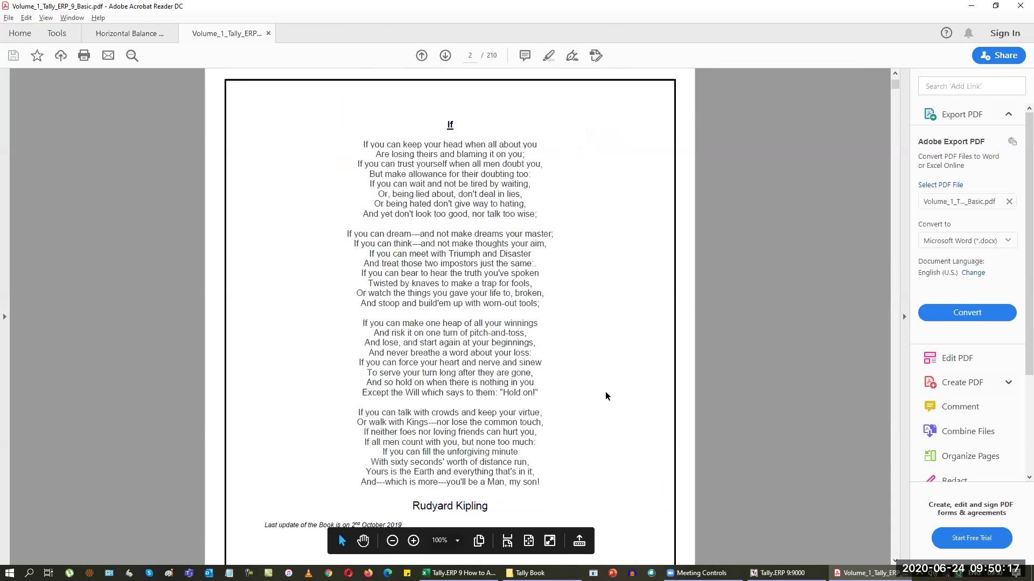
scroll(608, 427, "down", 2)
scroll(450, 317, "down", 15)
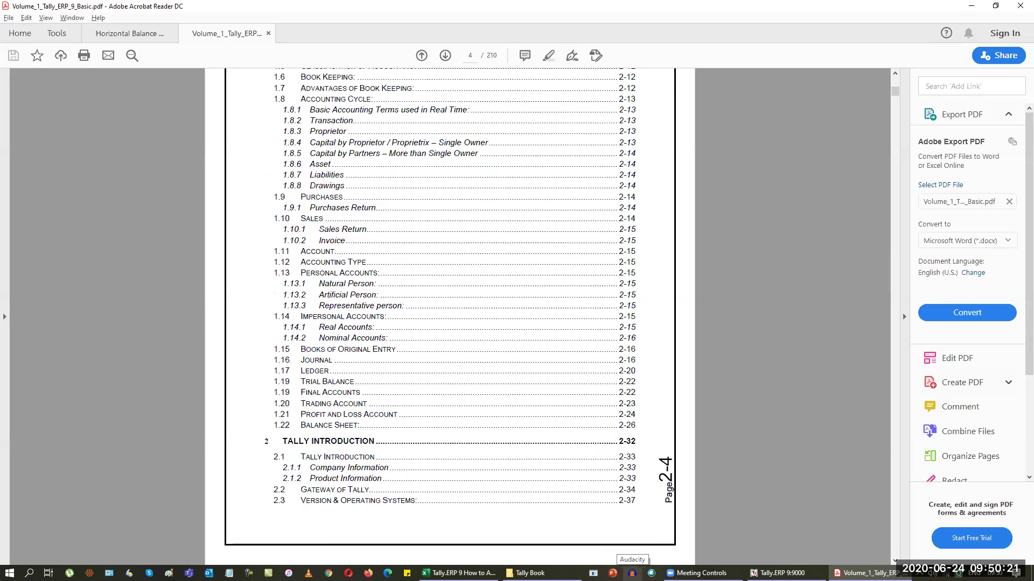
scroll(450, 317, "down", 18)
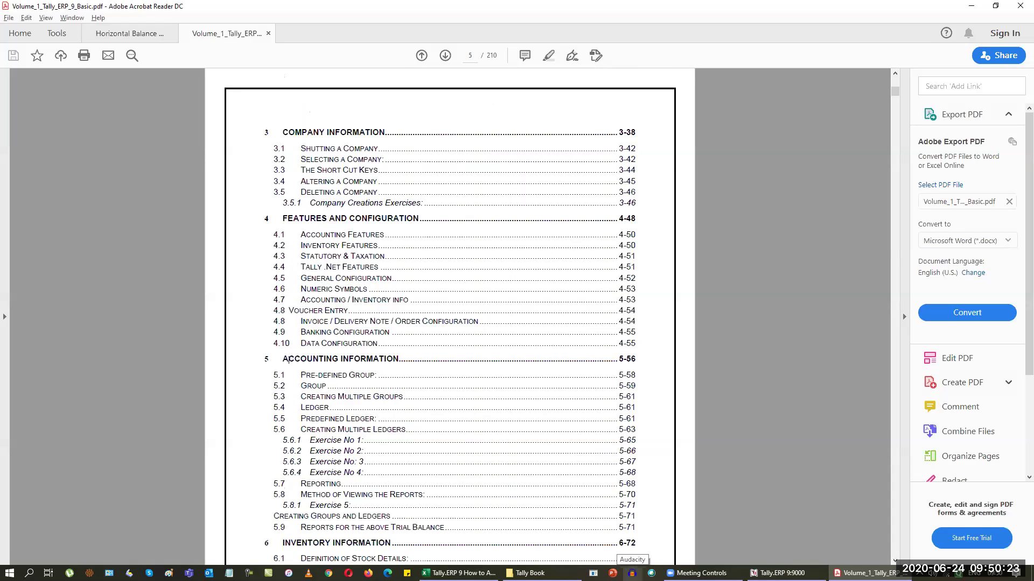
left_click(339, 397)
Step: Read the predefined groups on pages 58–59, then go back to the Horizontal Balance Sheet tab
scroll(629, 458, "down", 1)
scroll(635, 446, "down", 10)
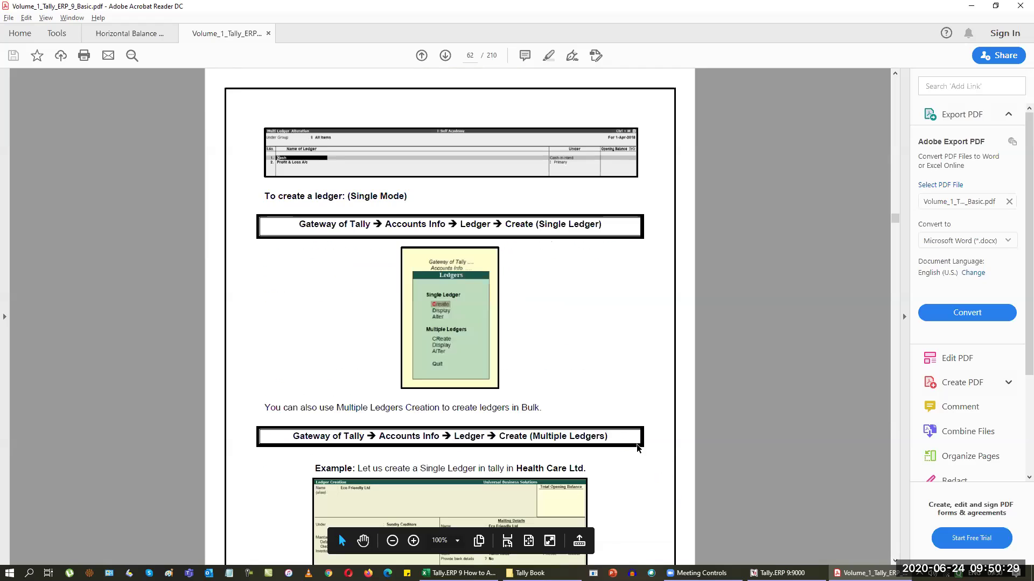
scroll(637, 445, "down", 10)
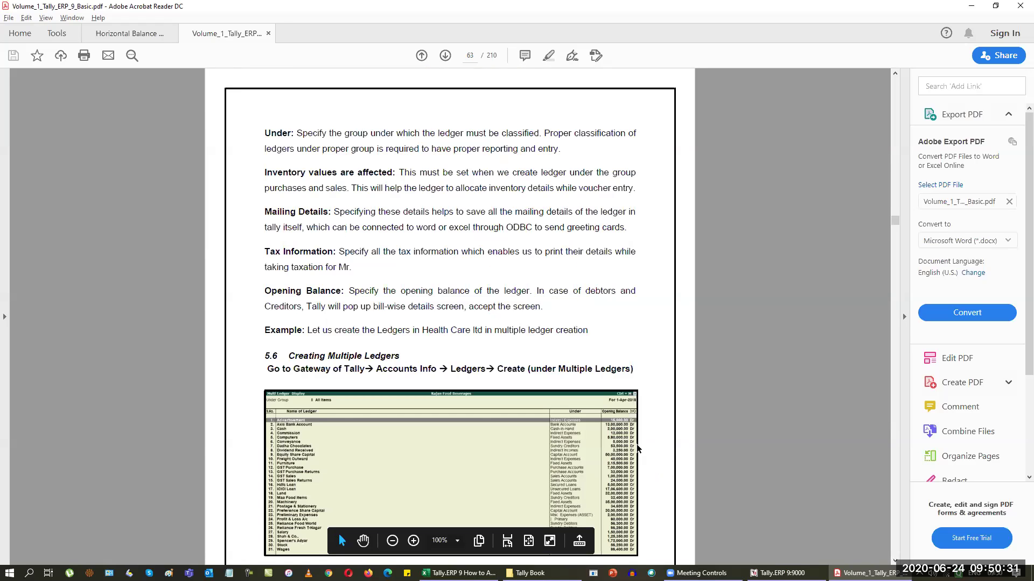
scroll(637, 444, "down", 10)
scroll(636, 444, "up", 15)
scroll(636, 446, "up", 20)
scroll(637, 444, "up", 8)
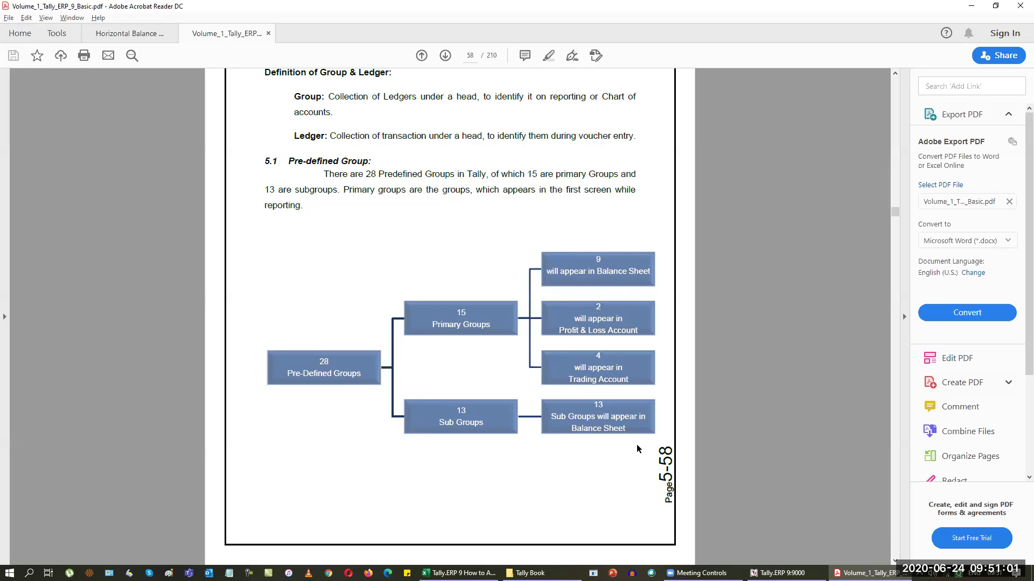
scroll(637, 448, "down", 2)
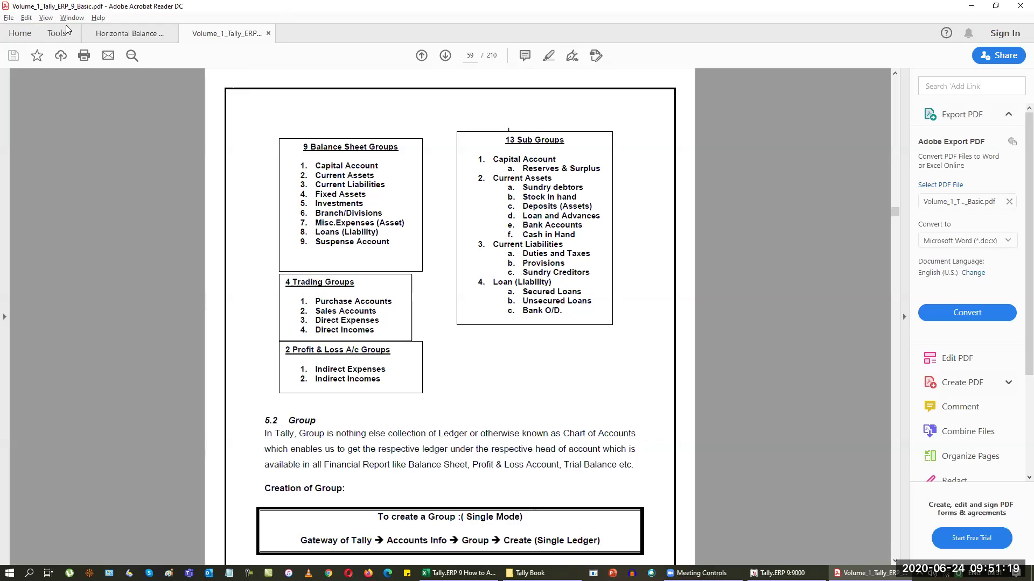
left_click(112, 35)
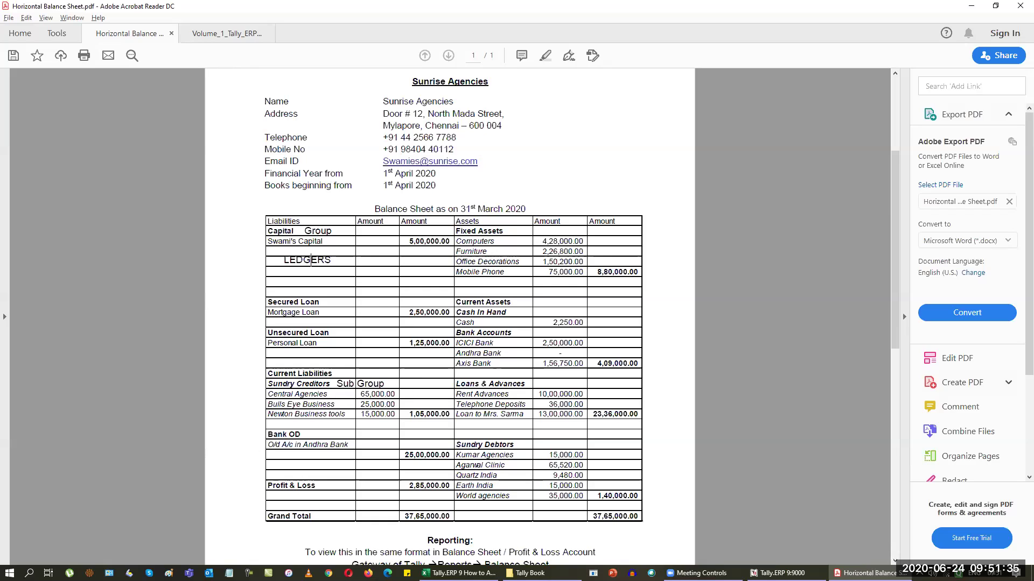
Step: Mark Capital Account, Secured Loans, Unsecured Loans, Current Liabilities and Sundry Creditors, checking each against the PDF
left_click(777, 573)
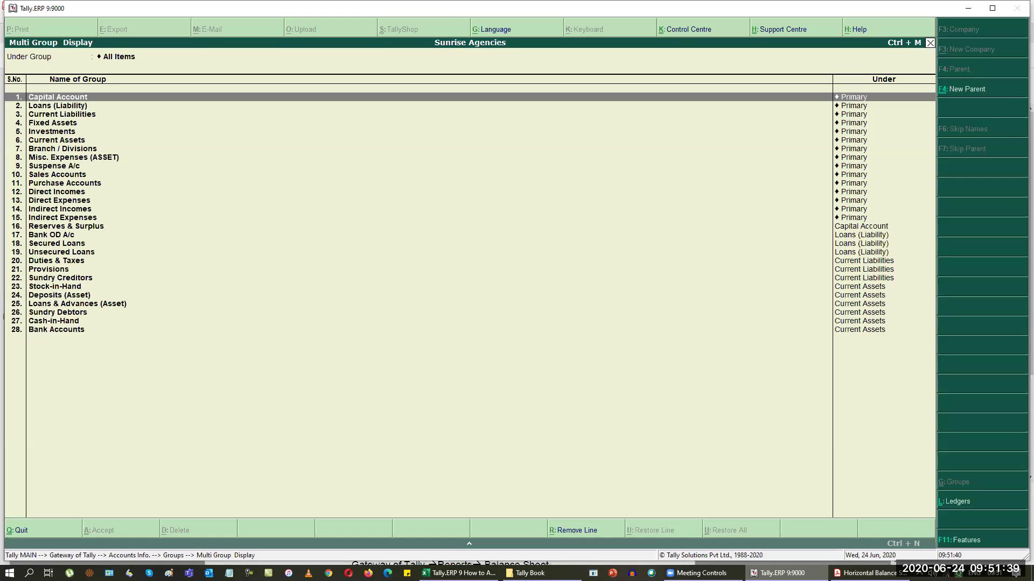
key("alt+Tab")
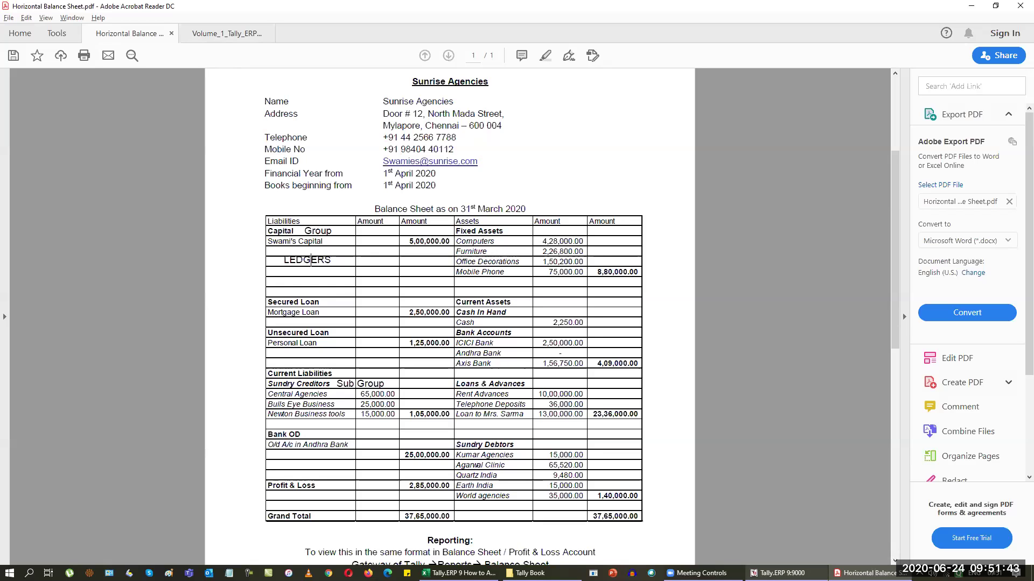
key("alt+Tab")
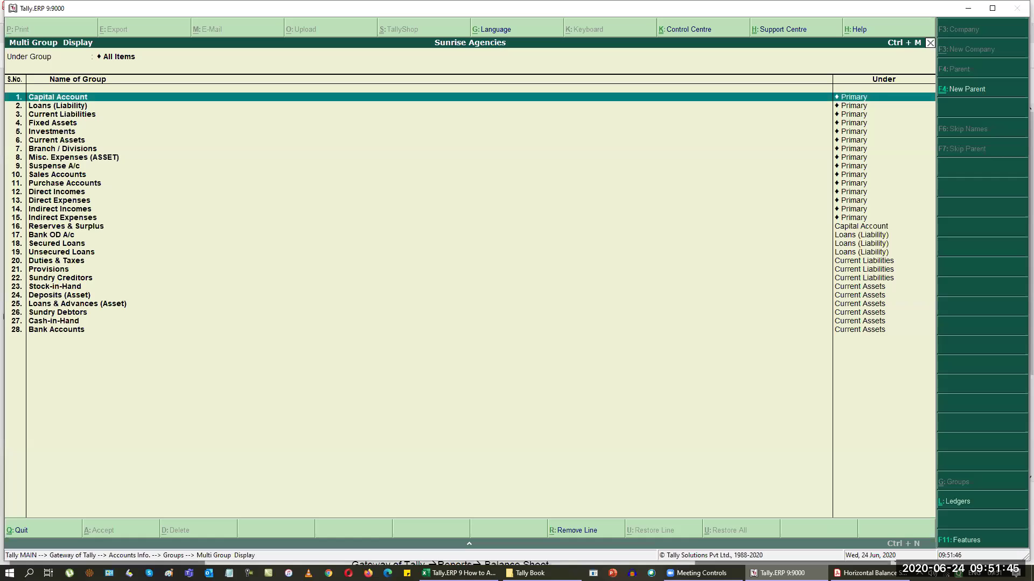
key("alt+Tab")
key("alt+Tab")
key("space")
key("Down")
key("Down")
key("Down")
key("Down")
key("Down")
key("Down")
key("Down")
key("Down")
key("Down")
key("Down")
key("Down")
key("Down")
key("Down")
key("Down")
key("Down")
key("Down")
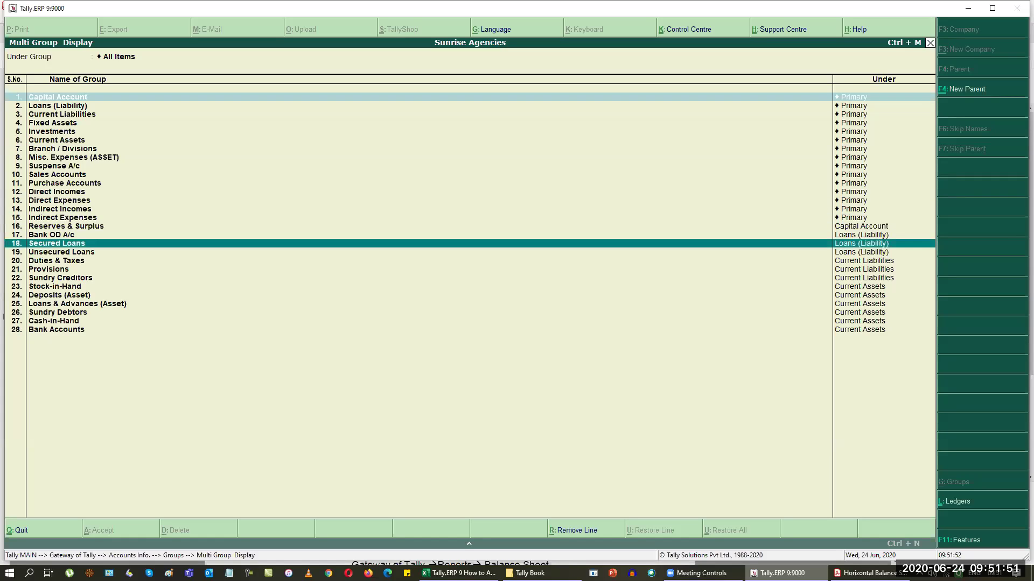
key("space")
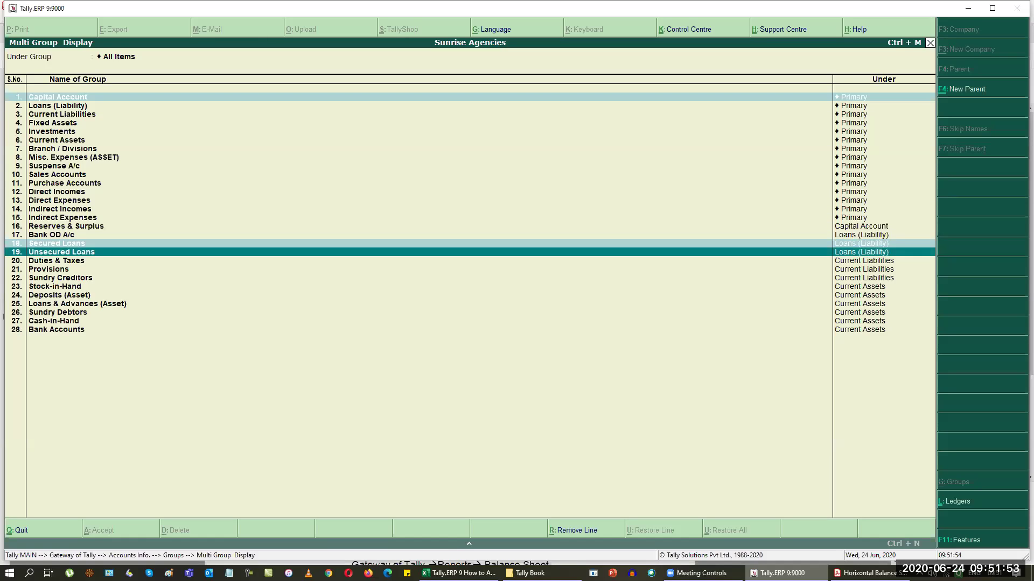
key("alt+Tab")
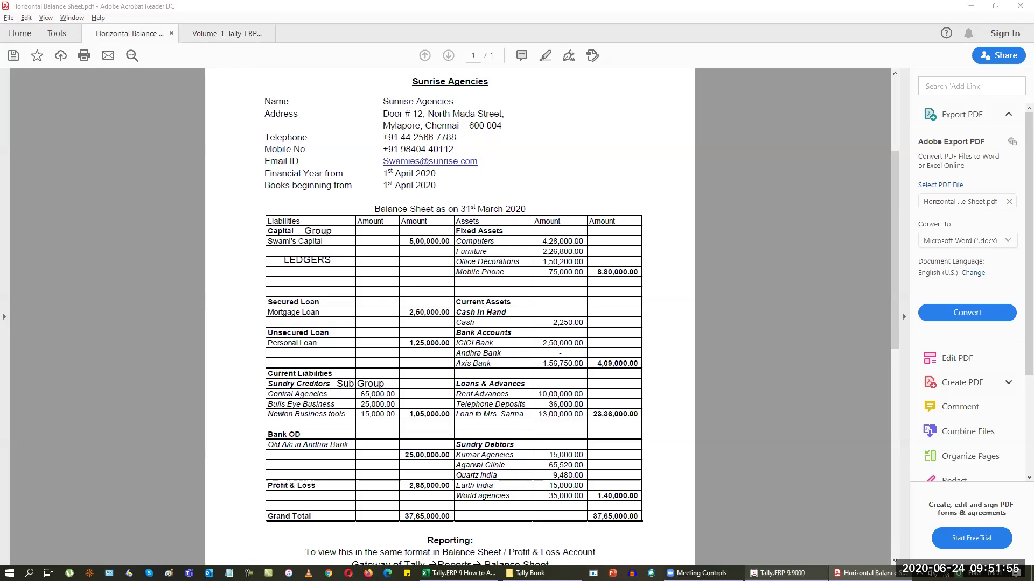
key("alt+Tab")
key("space")
key("Up")
key("Up")
key("Up")
key("Up")
key("Up")
key("Up")
key("Up")
key("Up")
key("Up")
key("Up")
key("Up")
key("Up")
key("Up")
key("Up")
key("Up")
key("Up")
key("Up")
key("Up")
key("Up")
key("Down")
key("Down")
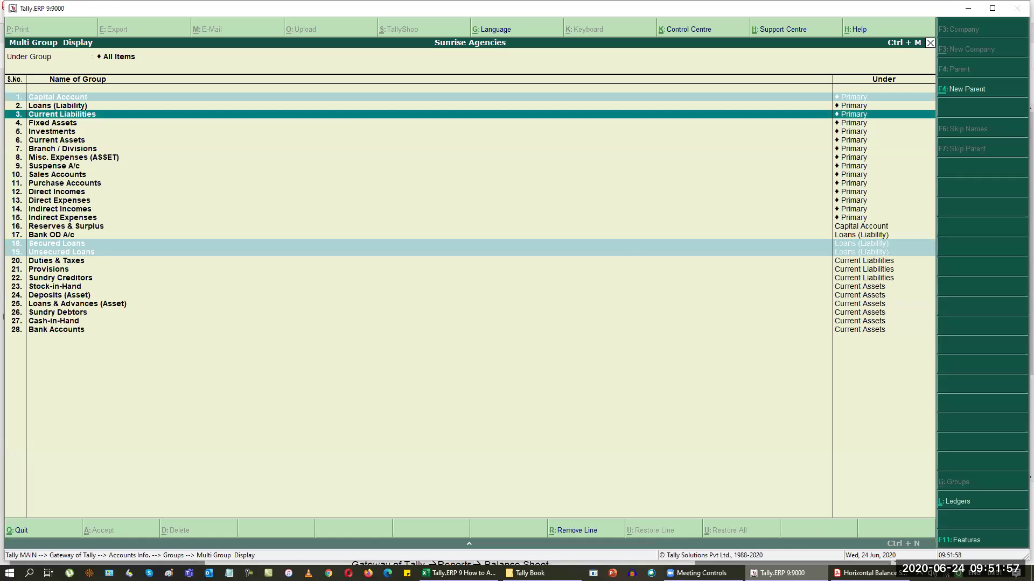
key("alt+Tab")
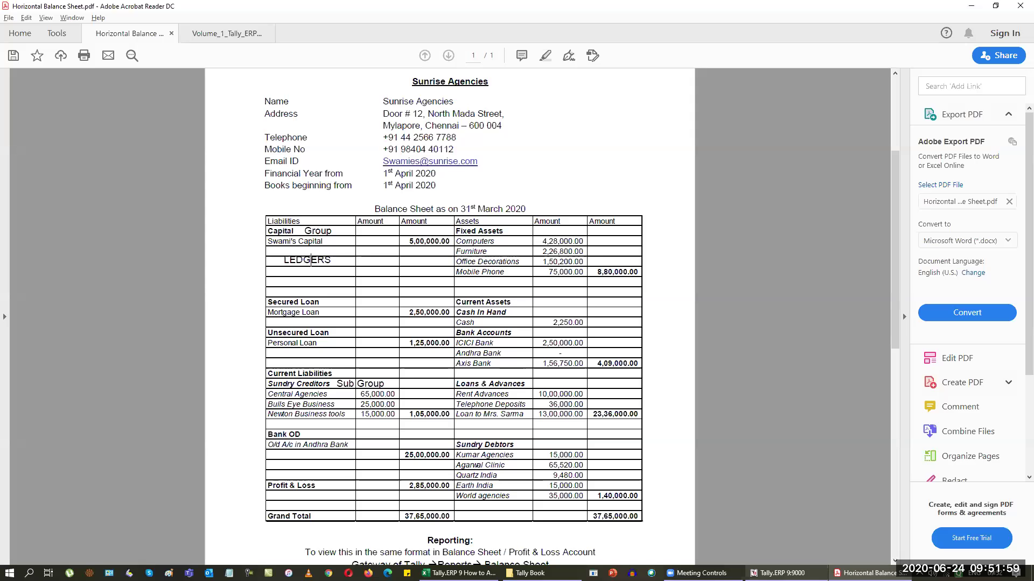
key("alt+Tab")
key("space")
key("Down")
key("Down")
key("Down")
key("Down")
key("Down")
key("Down")
key("Down")
key("Down")
key("Down")
key("Down")
key("Down")
key("Down")
key("Down")
key("Down")
key("Down")
key("Down")
key("Down")
key("Down")
key("Down")
key("Down")
key("Up")
key("Up")
key("Up")
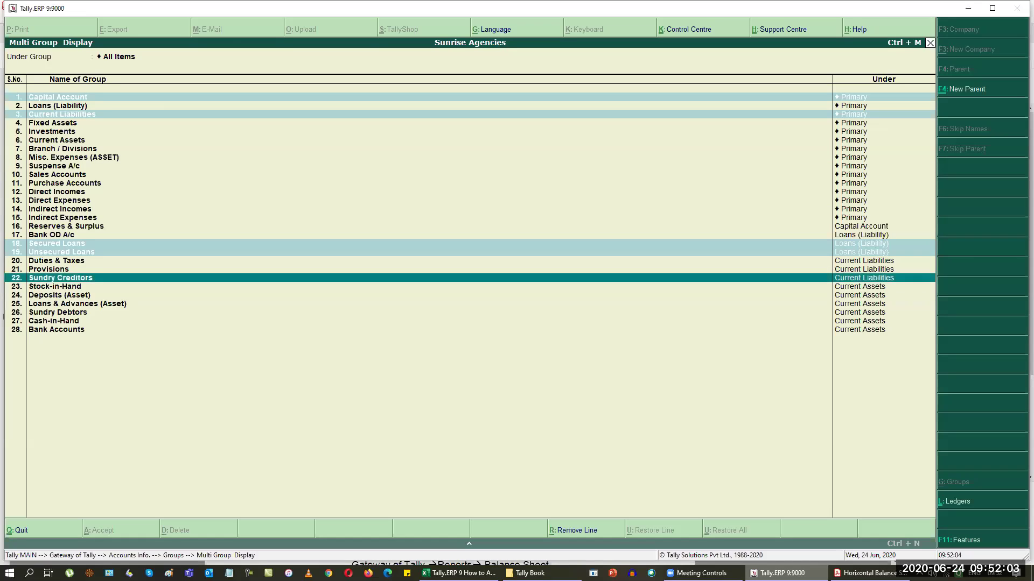
key("space")
key("Up")
key("Up")
key("Up")
key("Up")
key("Up")
key("Up")
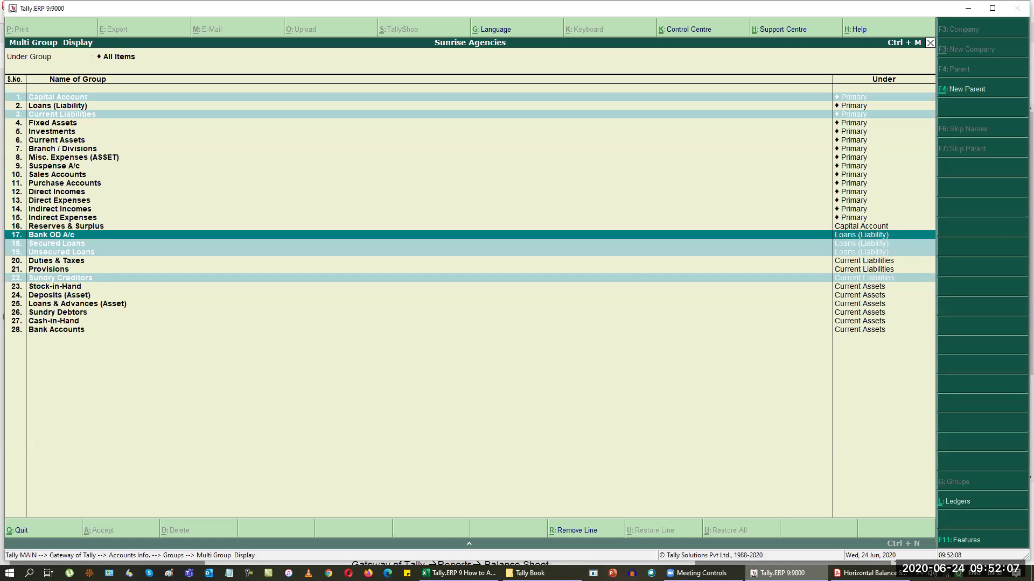
Step: Mark Fixed Assets, Cash-in-Hand, Bank Accounts and Sundry Debtors, then close the group display
key("alt+Tab")
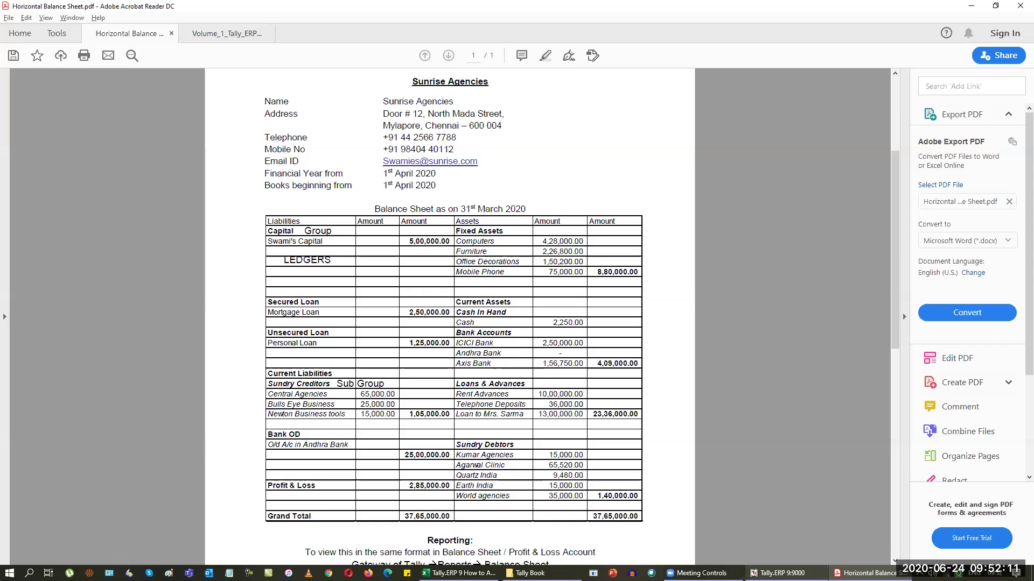
key("alt+Tab")
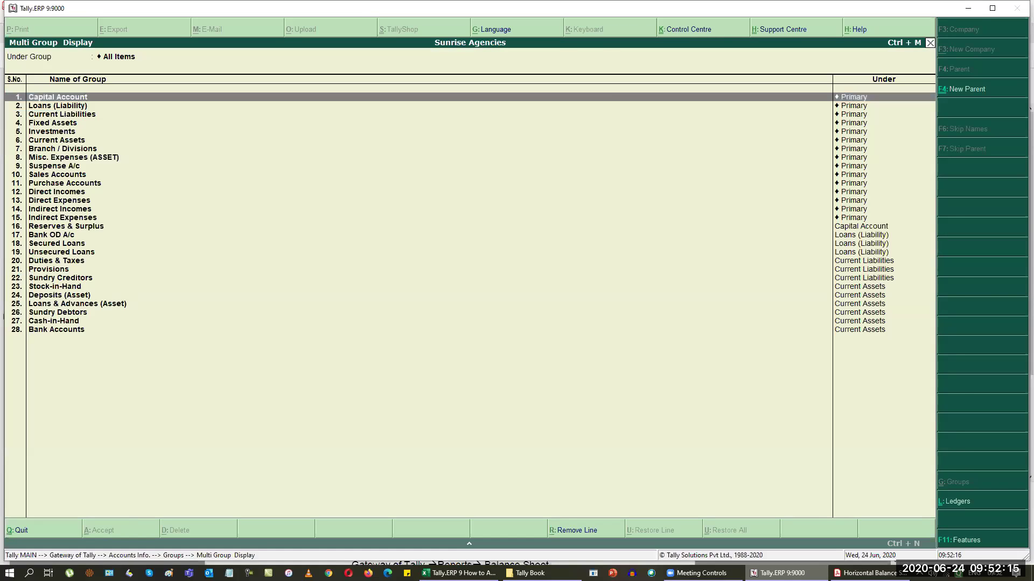
key("alt+Tab")
key("alt+Tab")
key("alt+Tab")
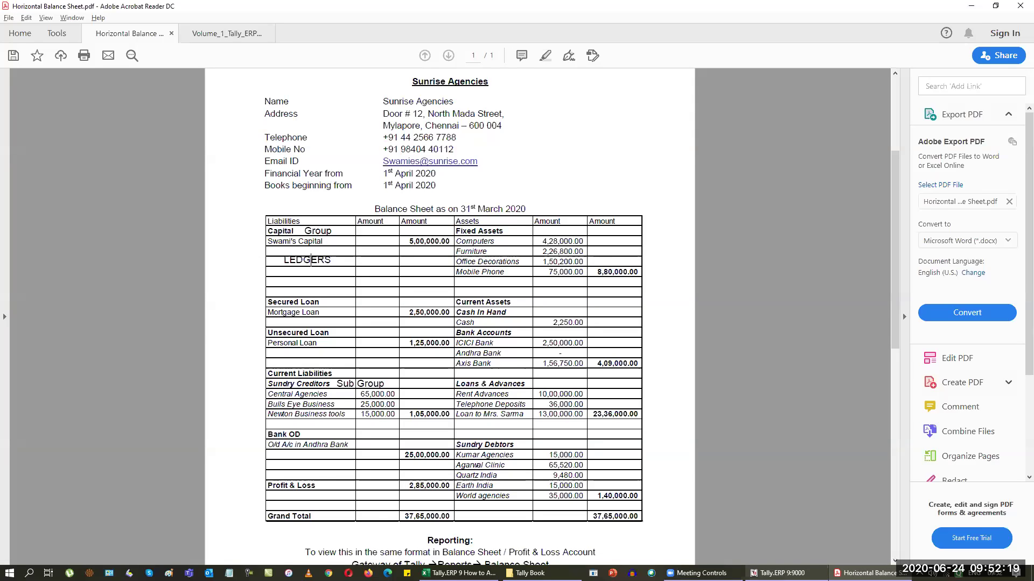
key("alt+Tab")
key("Down")
key("Down")
key("Down")
key("space")
key("Down")
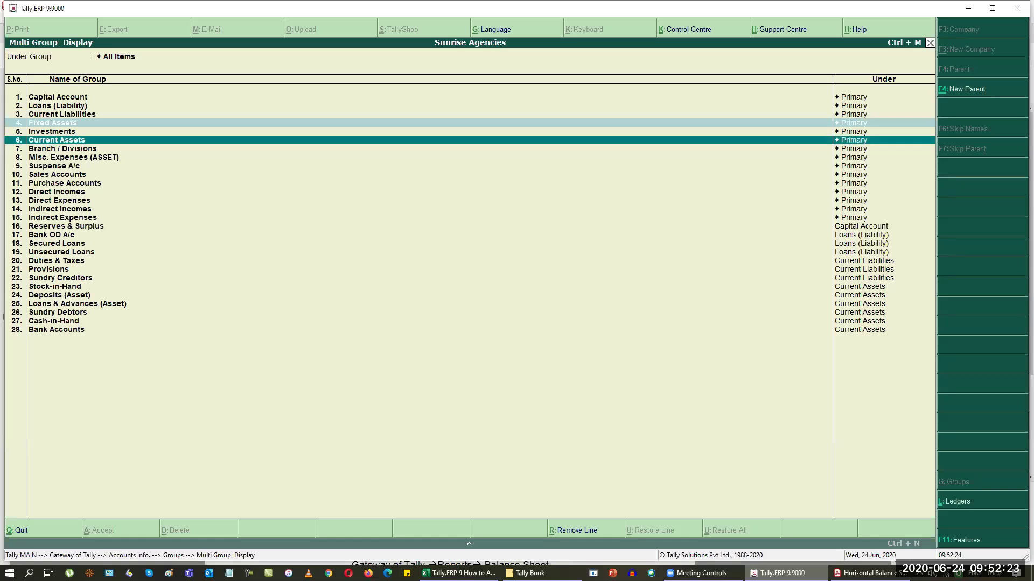
key("alt+Tab")
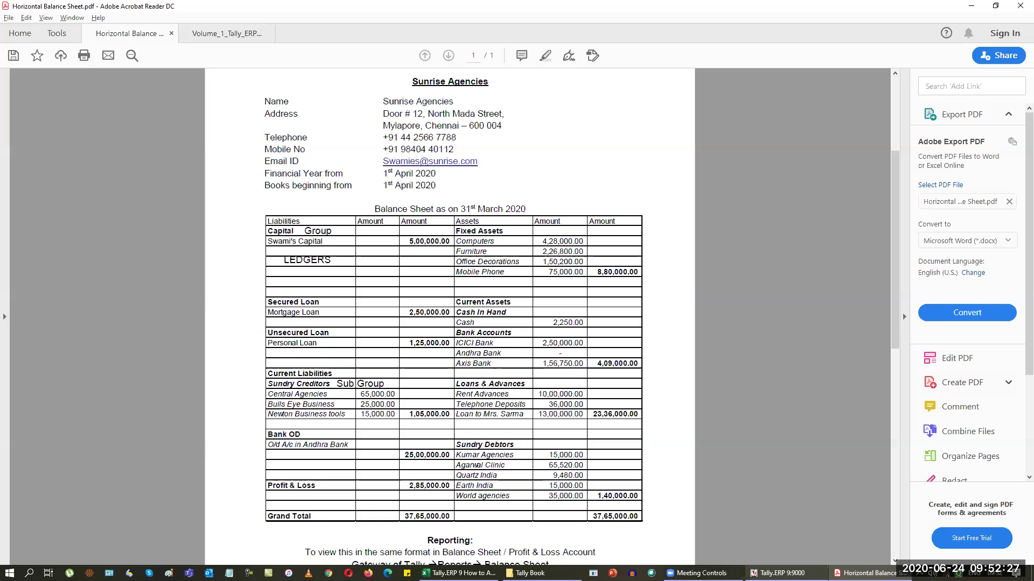
key("alt+Tab")
key("Down")
key("Down")
key("Down")
key("Down")
key("Down")
key("Down")
key("Down")
key("Down")
key("Down")
key("Down")
key("Down")
key("Down")
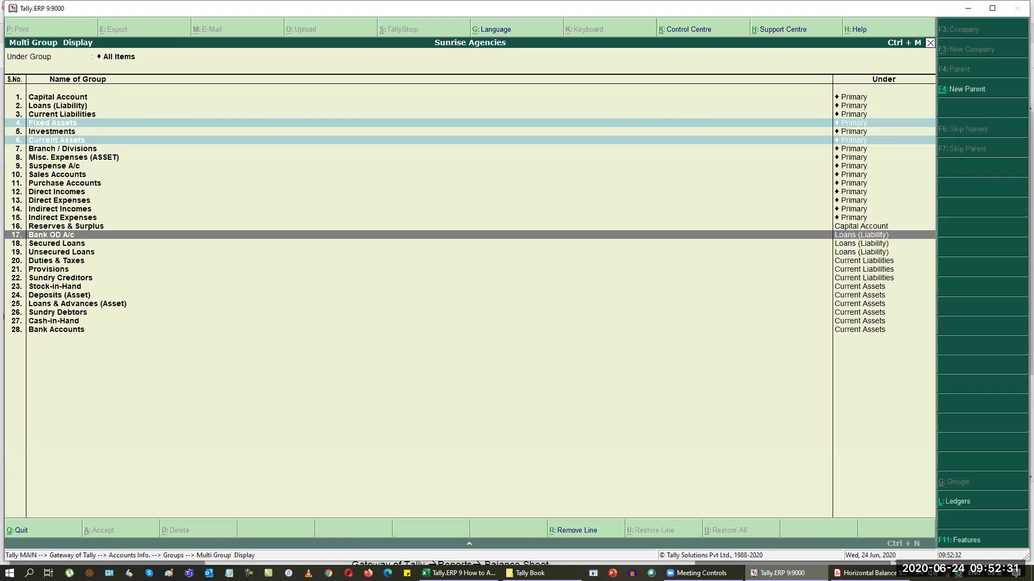
key("Down")
key("Down")
key("Down")
key("Down")
key("Down")
key("Down")
key("Down")
key("Down")
key("Down")
key("space")
key("Down")
key("space")
key("Down")
key("space")
key("Up")
key("Up")
key("Up")
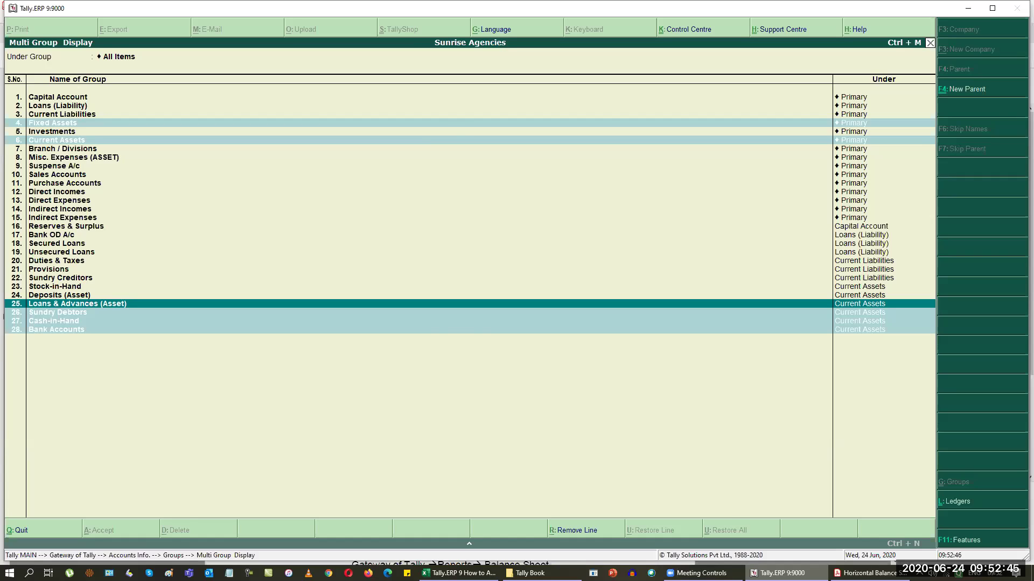
key("Escape")
key("Escape")
key("Escape")
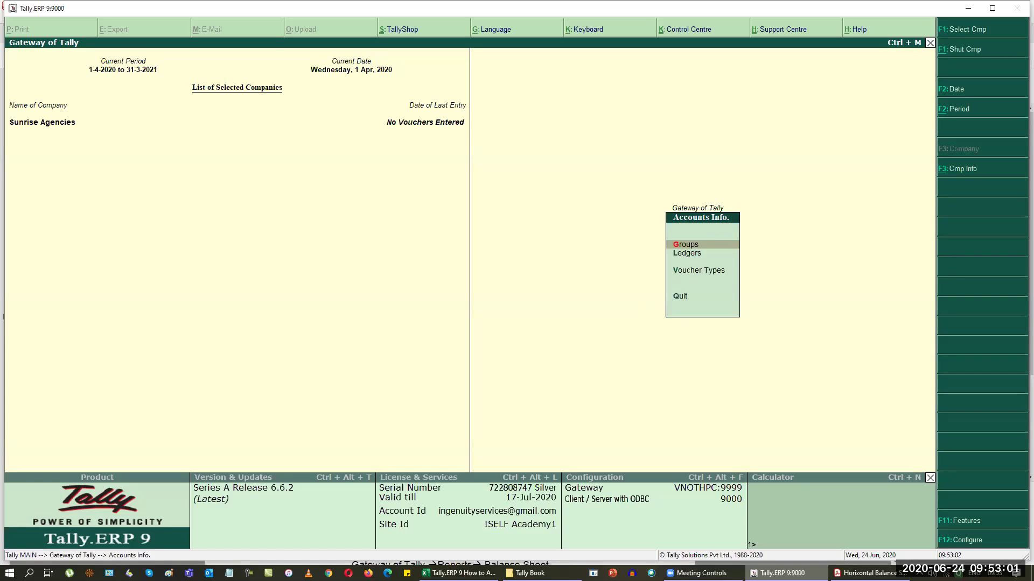
Step: Open the Ledgers menu and move to the multiple ledgers display option
key("Down")
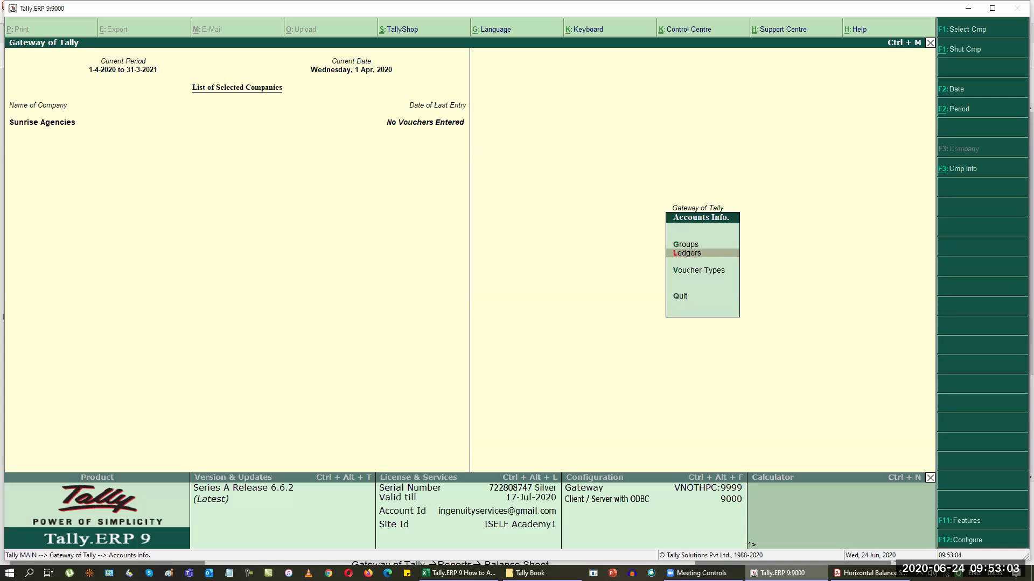
key("Return")
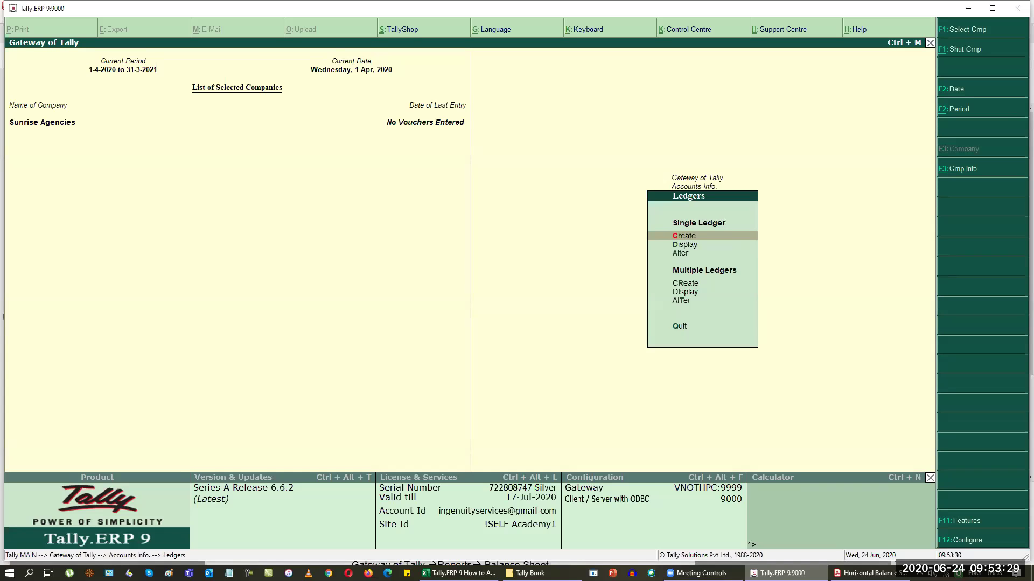
key("Down")
key("Down")
key("Down")
key("Down")
Step: Display ledgers of all groups, confirming only Cash and Profit & Loss A/c exist
key("Return")
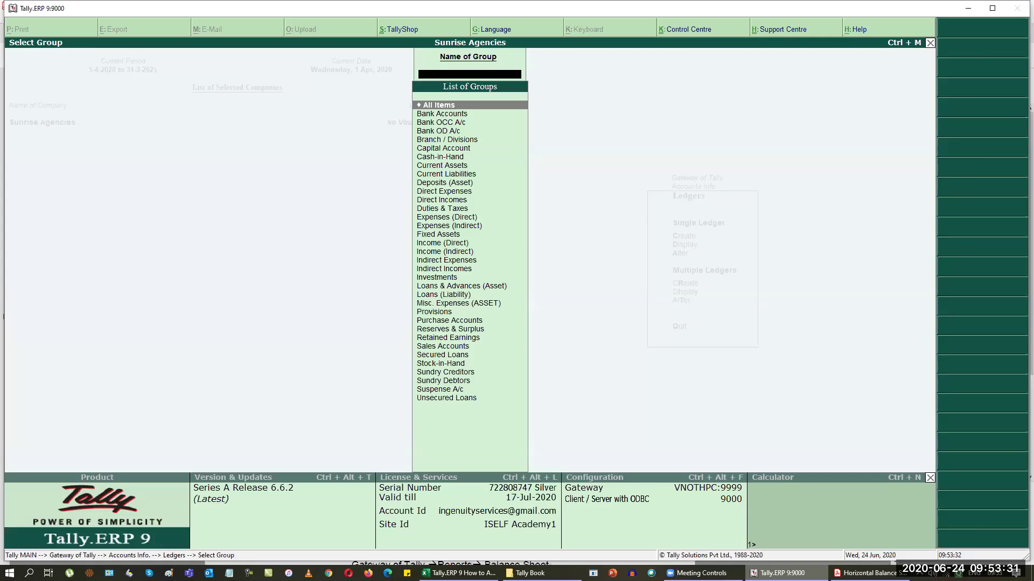
key("Return")
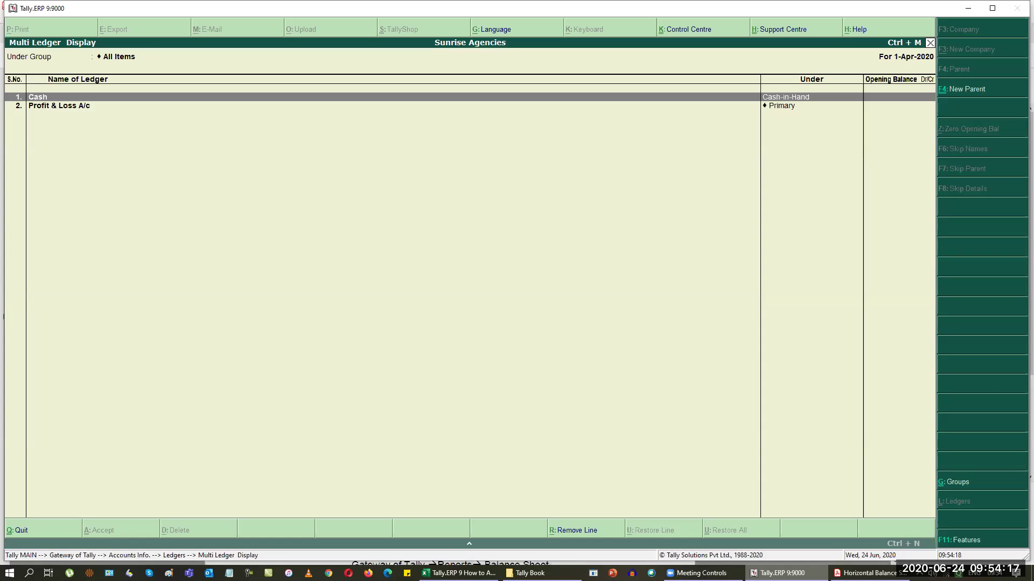
key("Escape")
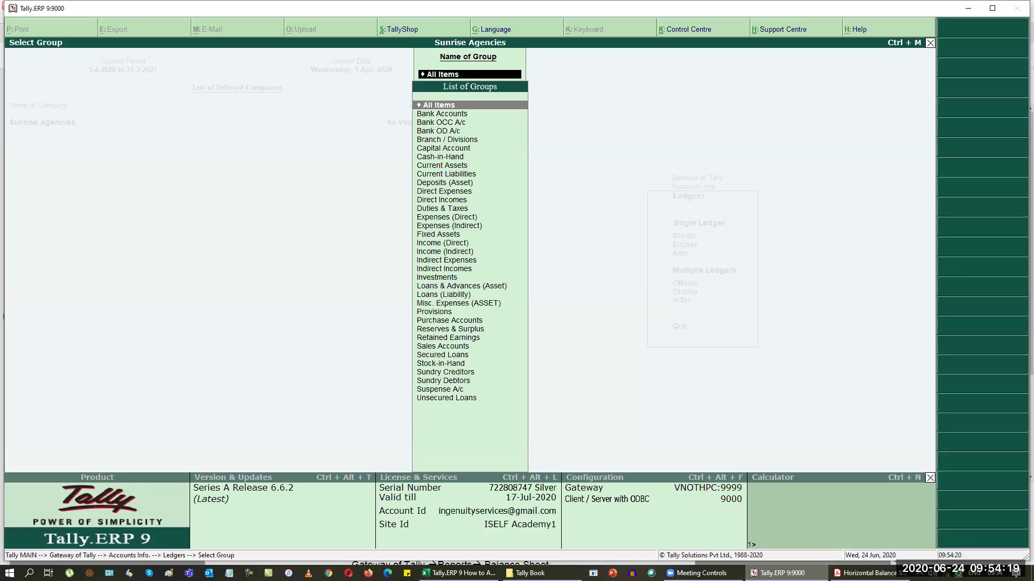
key("Escape")
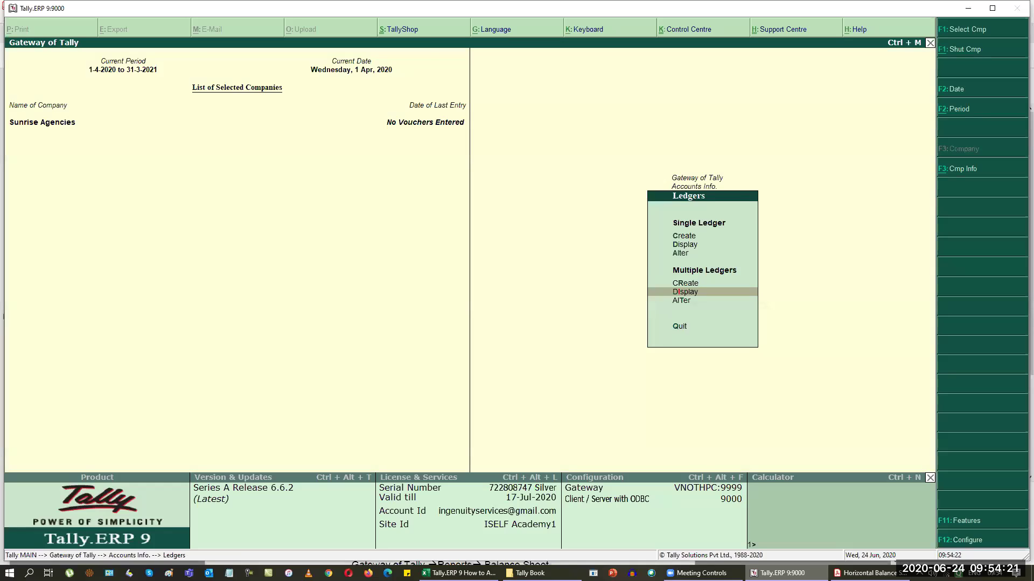
Step: Compare with the balance sheet PDF and settle on altering a single ledger
key("alt+Tab")
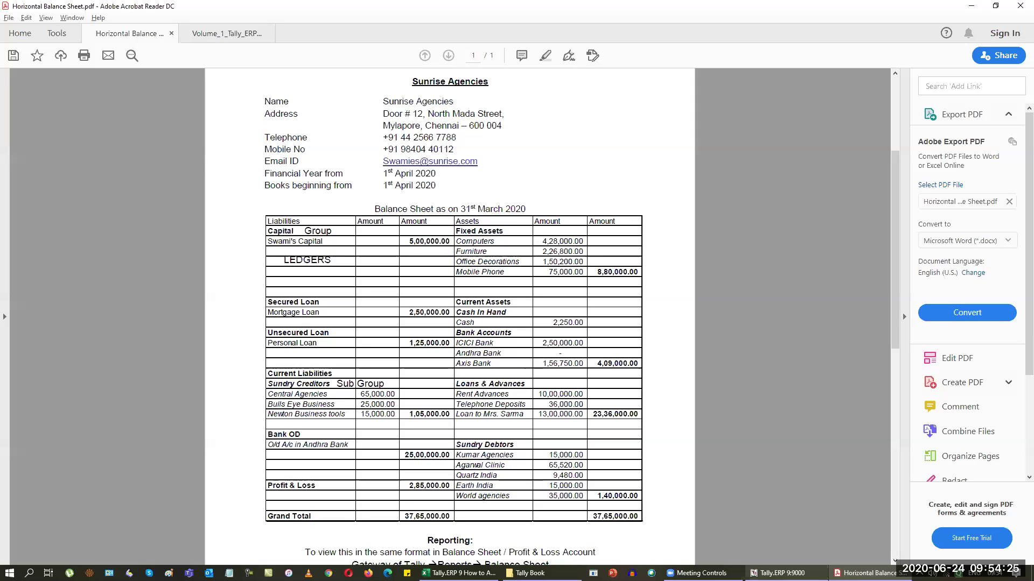
key("alt+Tab")
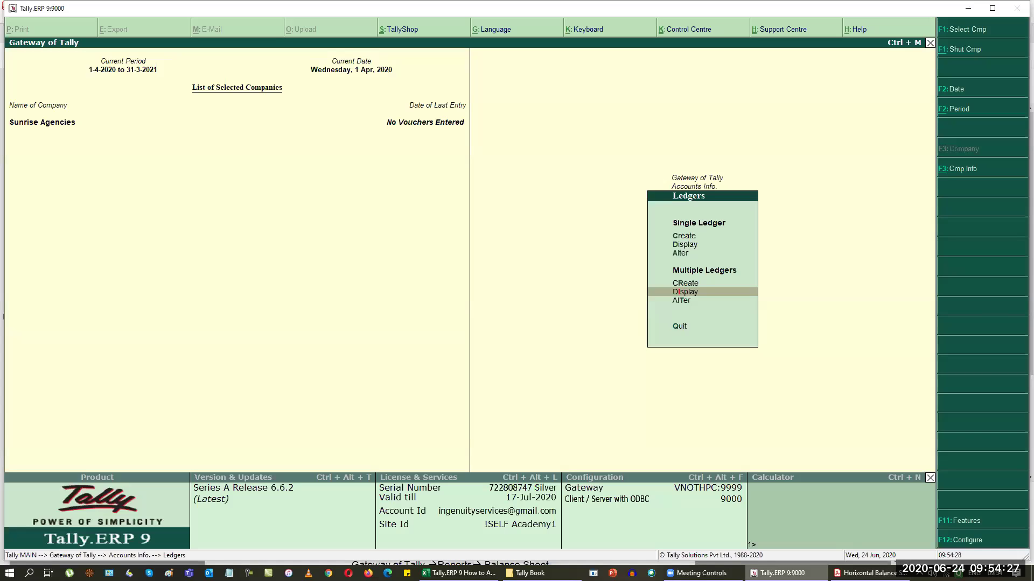
key("Up")
key("Up")
key("Up")
key("Down")
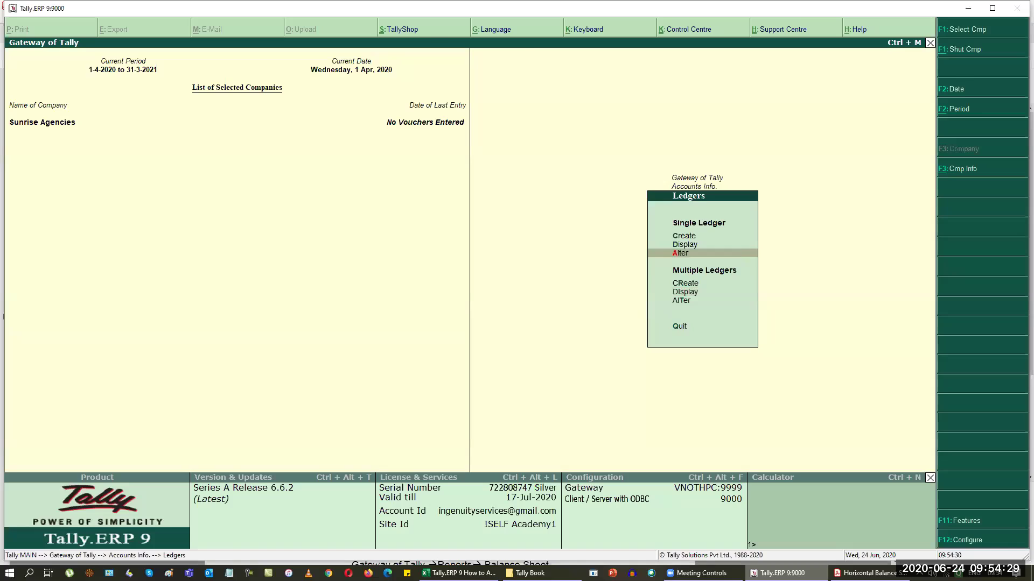
Step: Give the Cash ledger an opening balance of 2,250.00 Dr
key("Return")
key("Return")
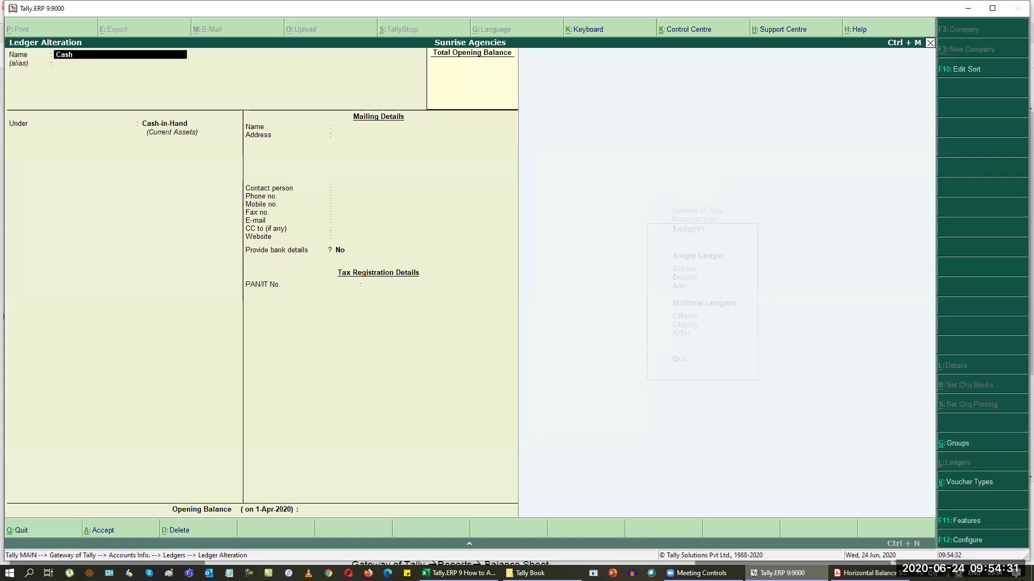
type("2250")
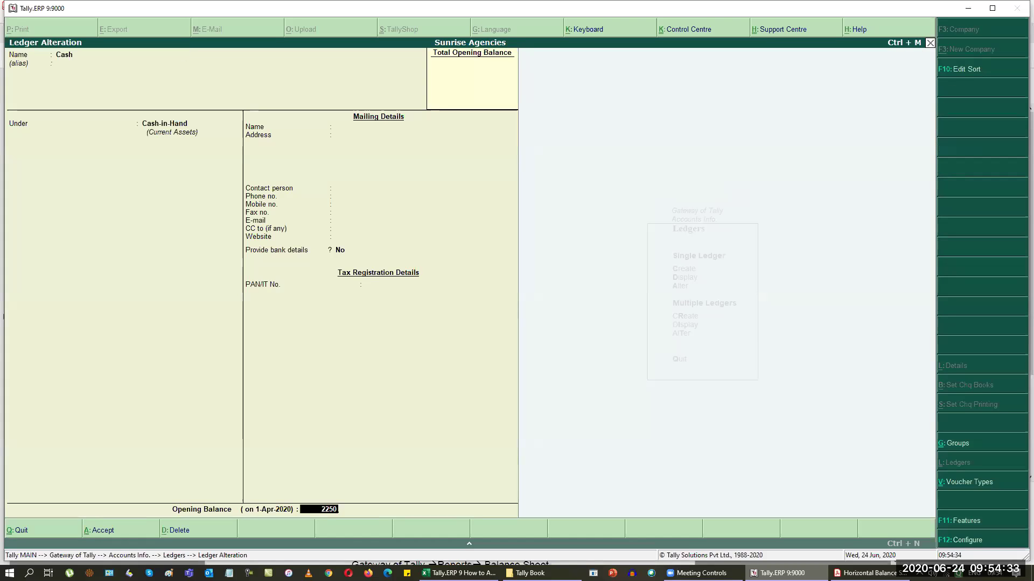
key("Return")
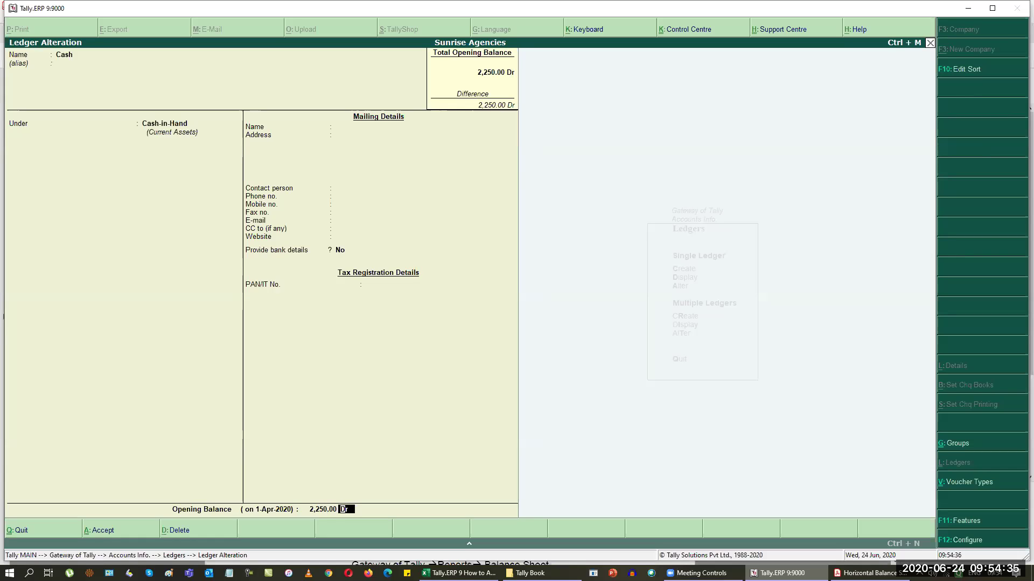
key("Return")
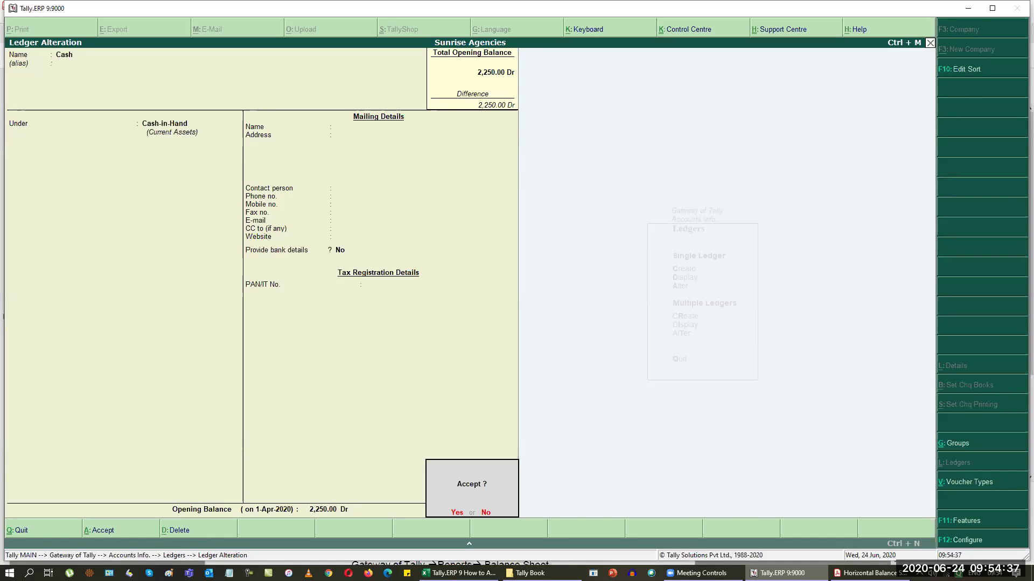
key("Return")
Step: Set Profit & Loss A/c's opening balance to 2,85,000.00 Cr and return to the ledgers menu
key("Down")
key("Return")
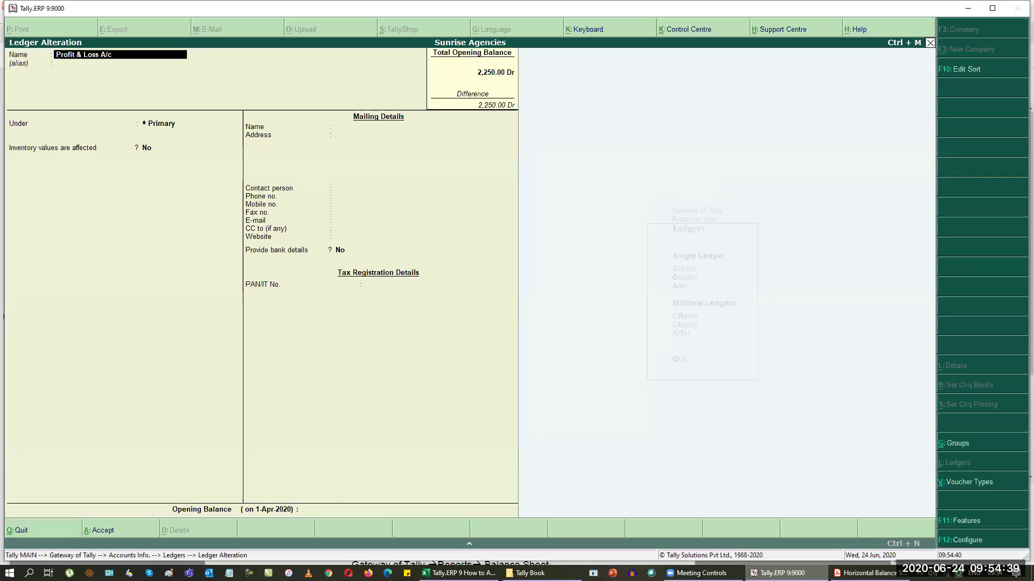
left_click(319, 510)
type("2,85,000")
key("Return")
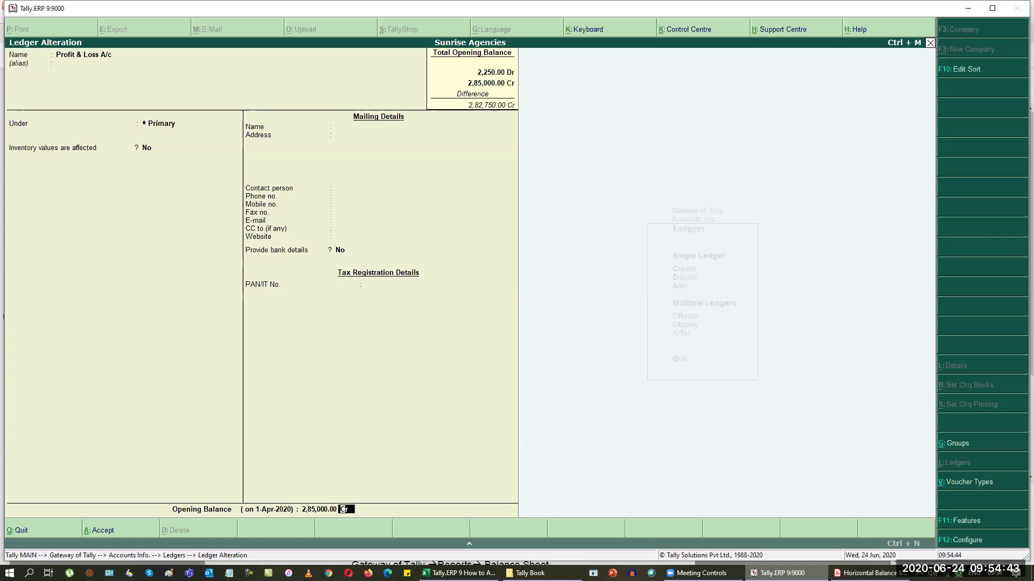
key("Return")
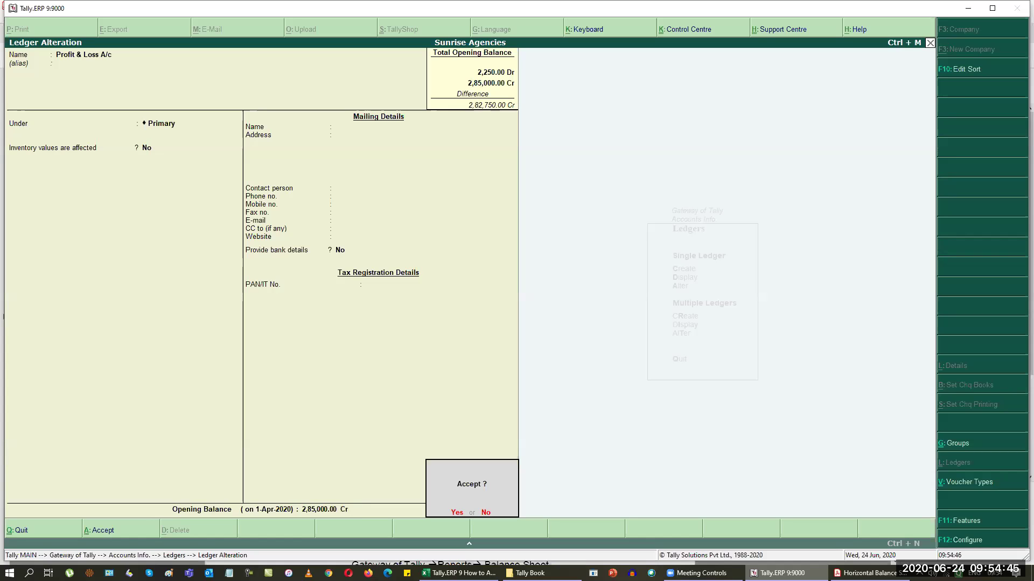
key("Return")
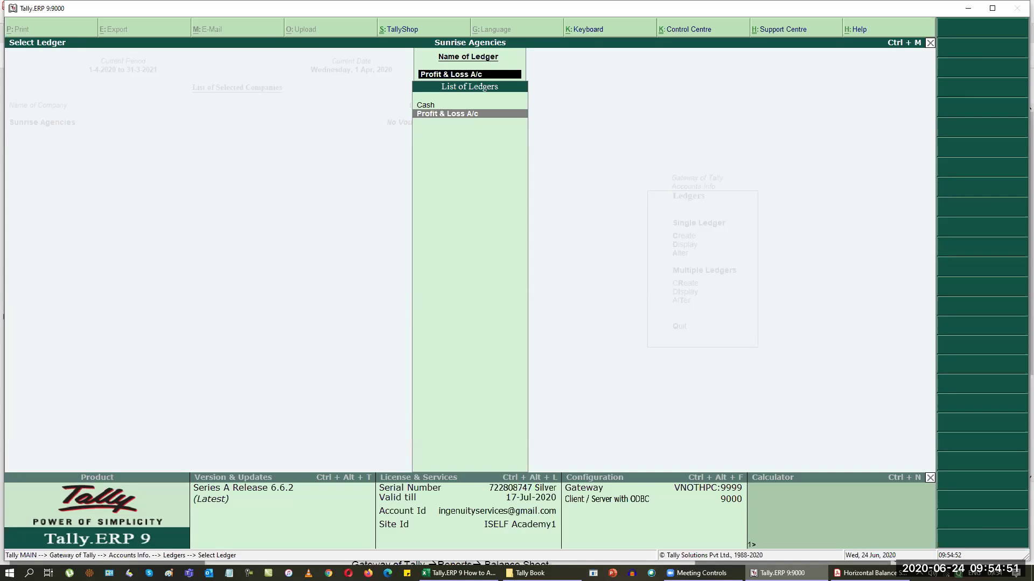
key("Escape")
key("Escape")
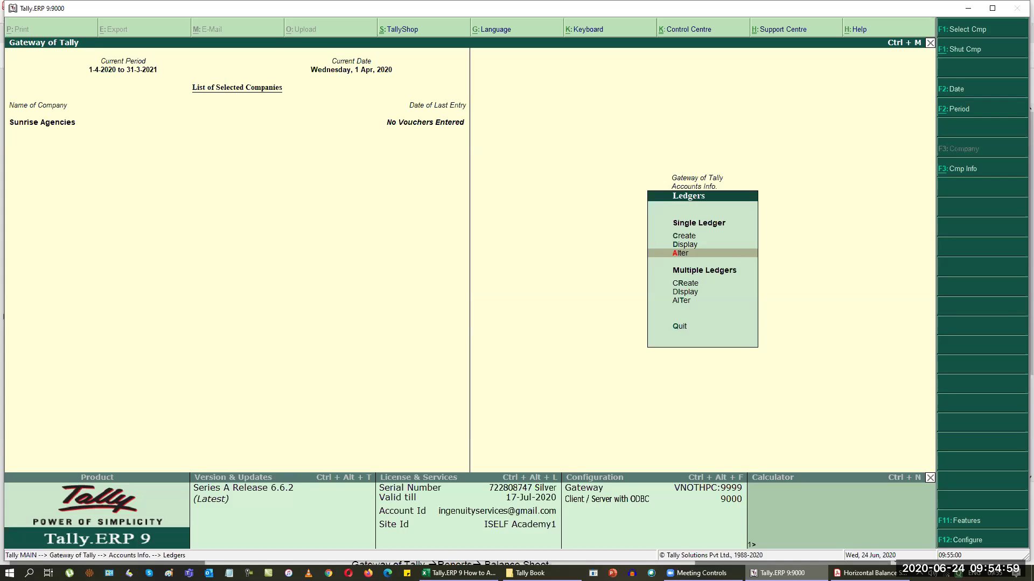
key("Up")
key("Up")
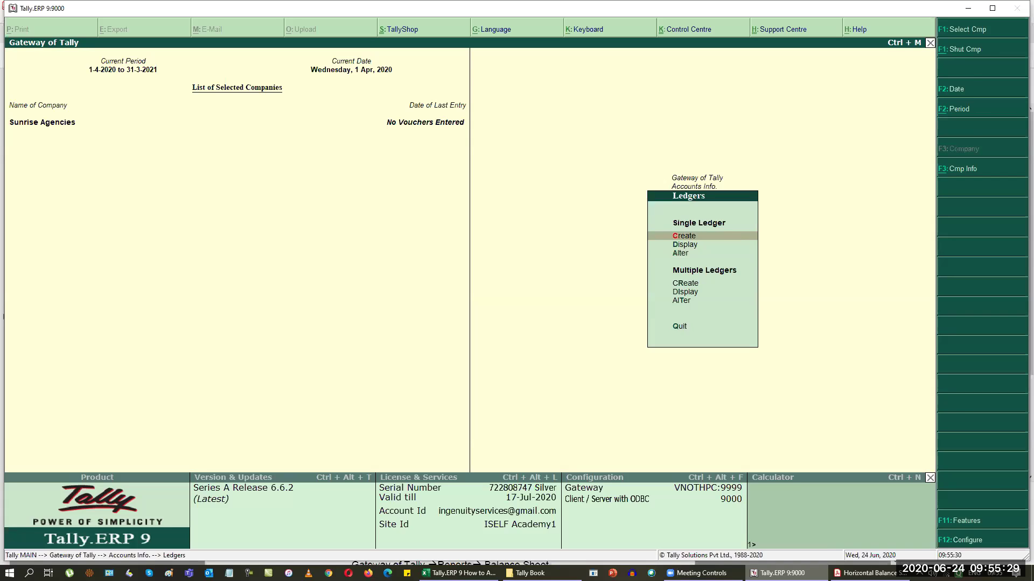
Step: Start a new single ledger and bring up the Horizontal Balance Sheet.pdf reference
key("Return")
key("alt+Tab")
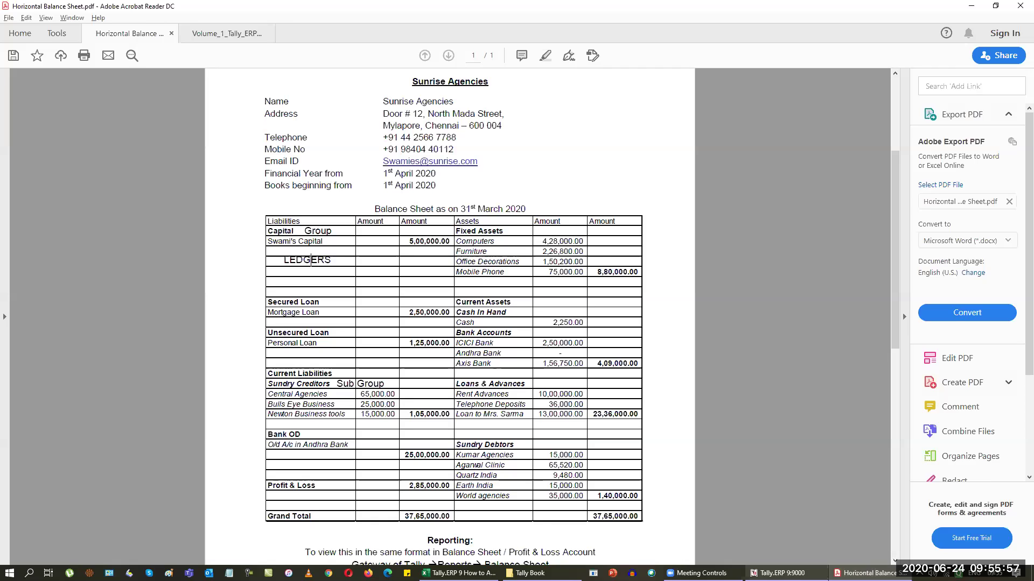
Step: Name a new ledger Swami's Capital and place it under Capital Account
key("alt+Tab")
type("S")
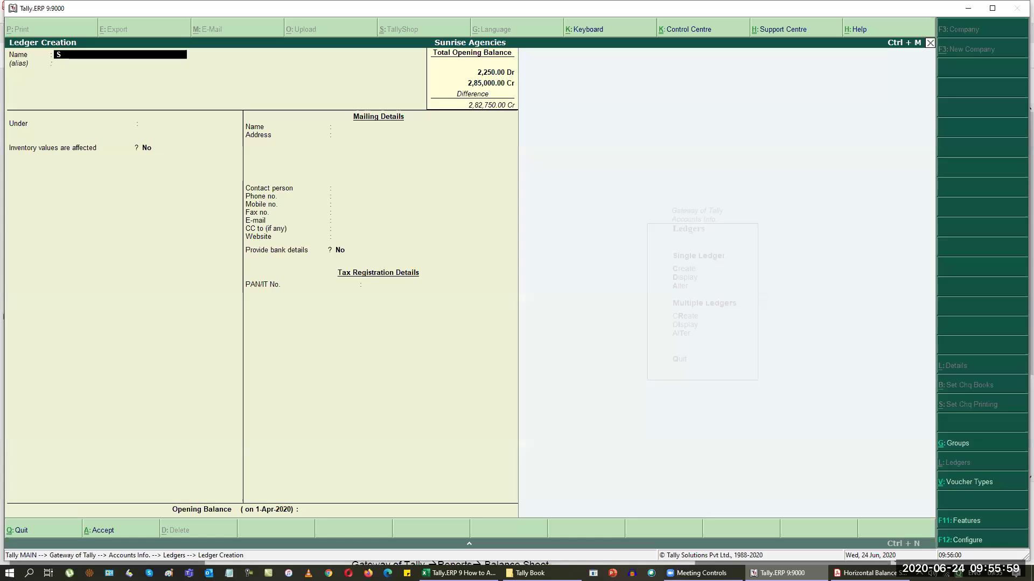
type("wami")
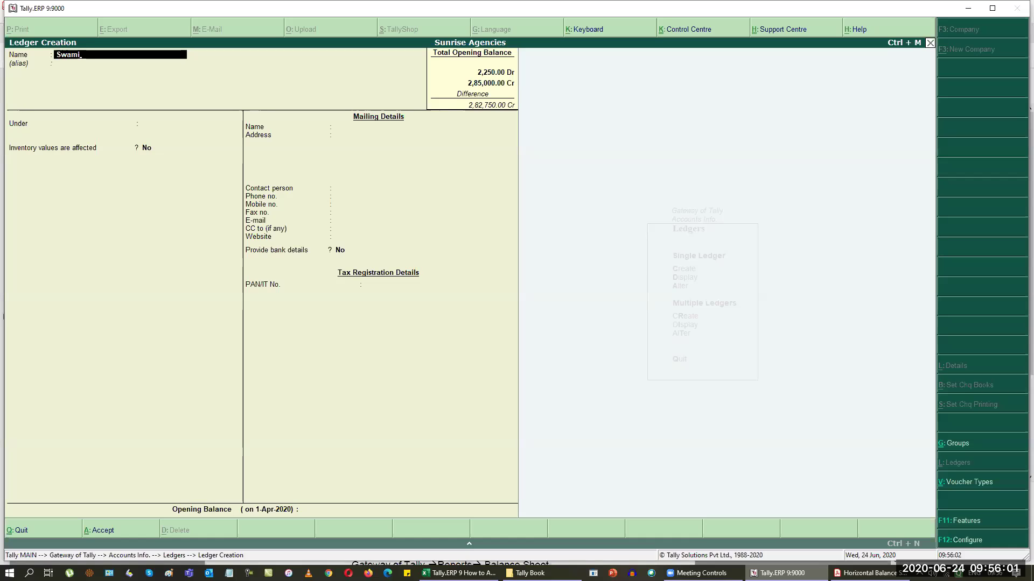
type("'s Capital")
key("Return")
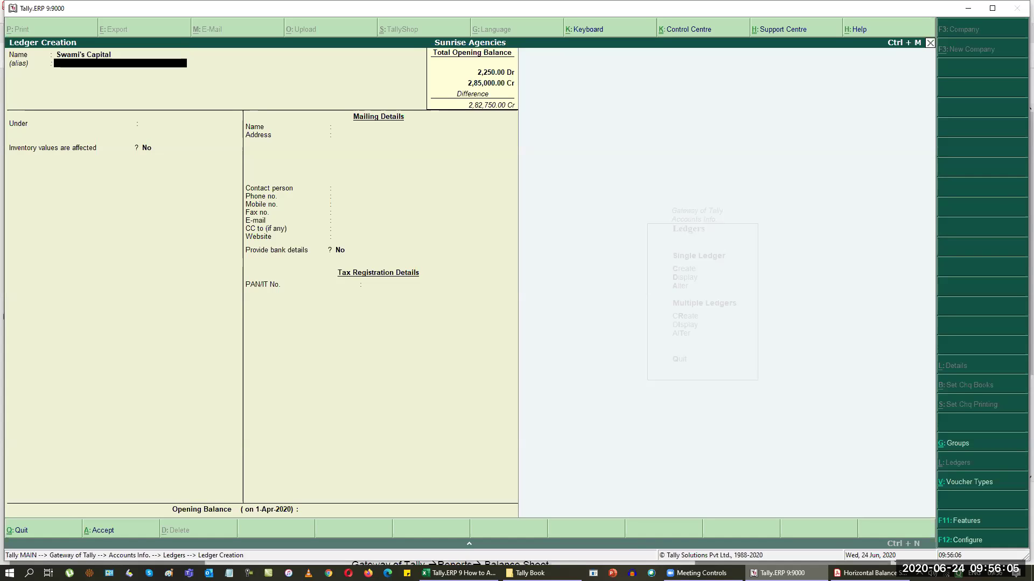
key("Return")
type("cap")
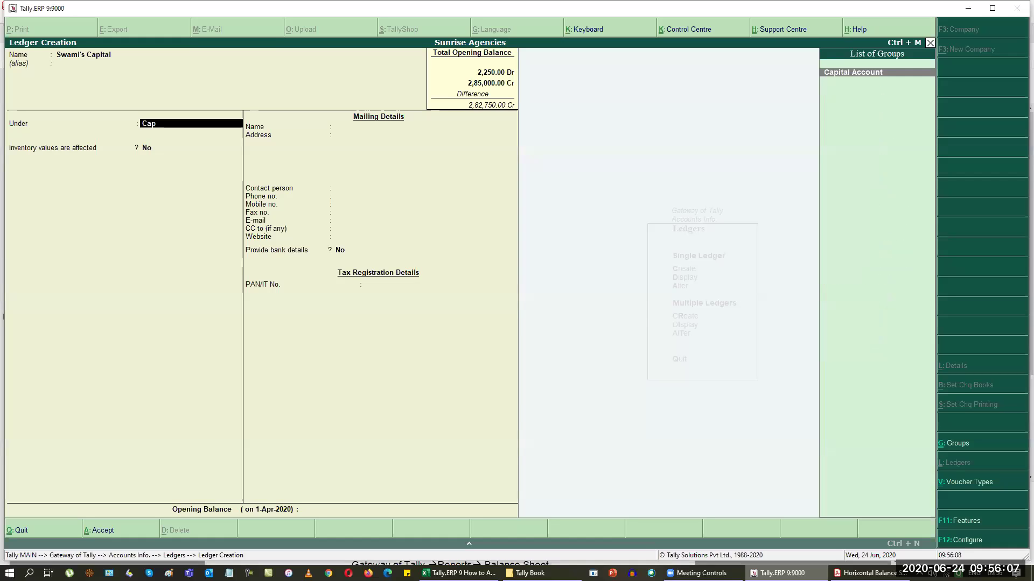
key("Return")
Step: Check the reference sheet and enter a 5,00,000 Cr opening balance for Swami's Capital
key("alt+Tab")
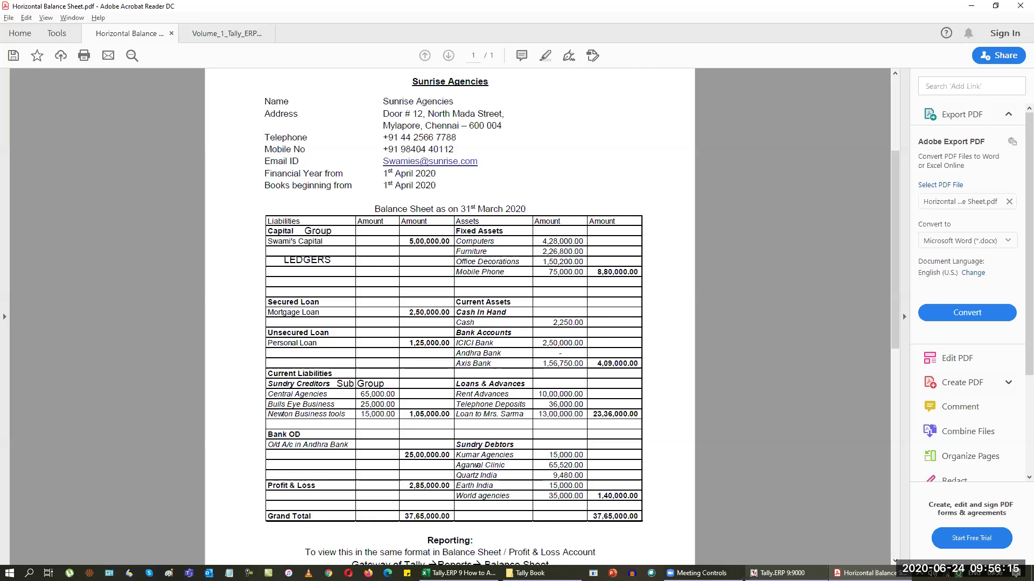
key("alt+Tab")
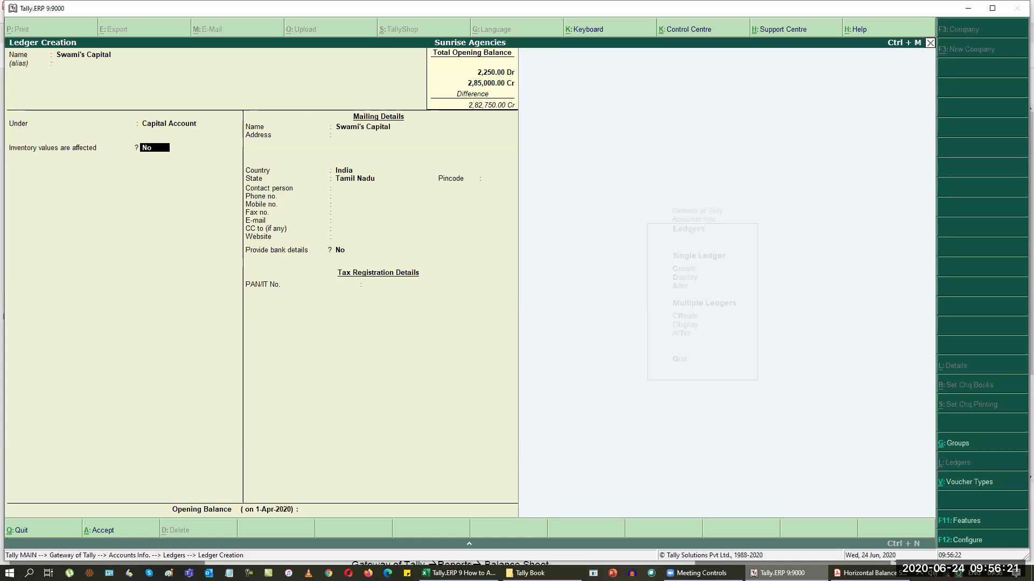
key("Return")
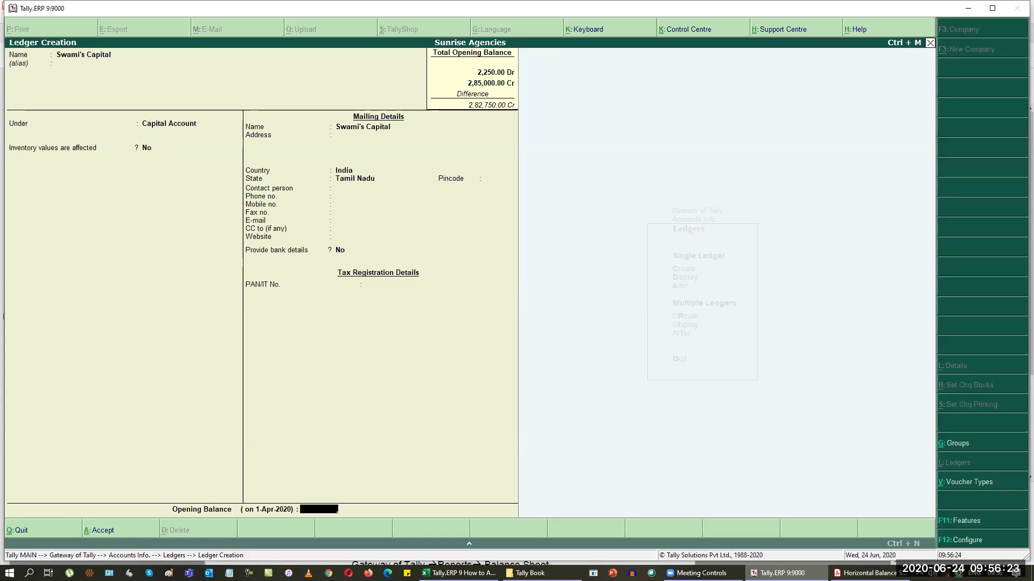
key("alt+Tab")
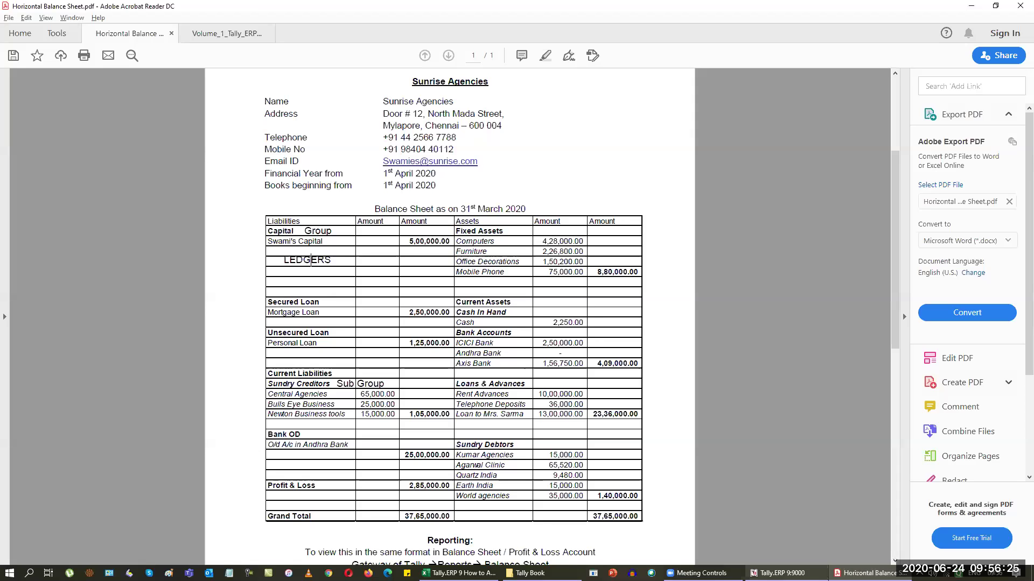
key("alt+Tab")
type("5,00,000.00 Cr")
key("Return")
key("Return")
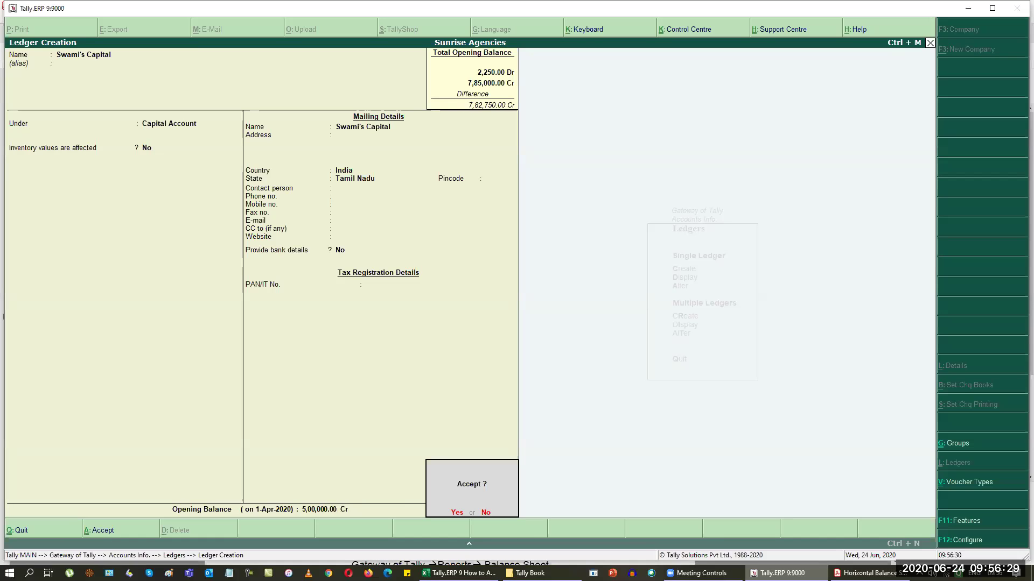
key("Return")
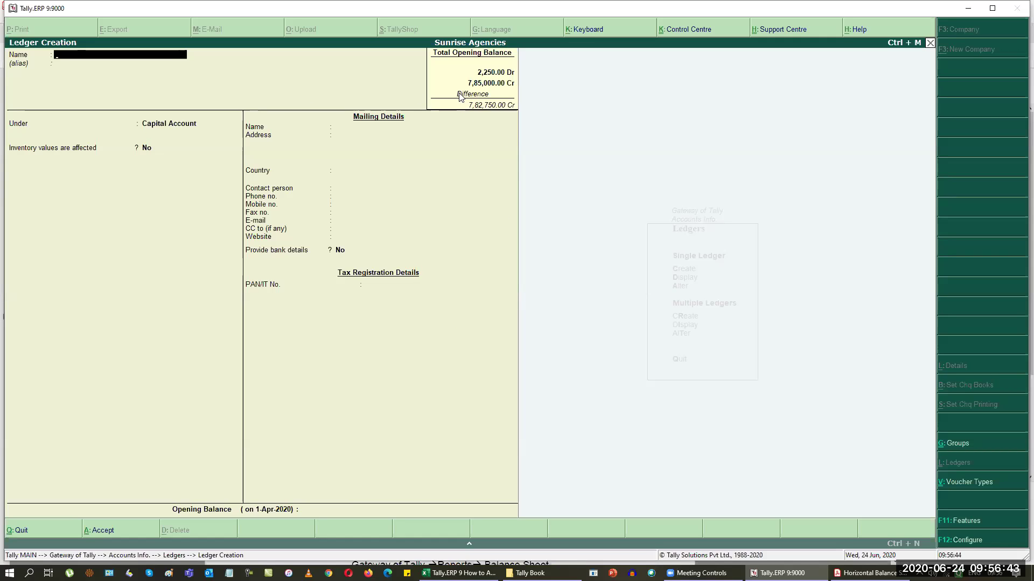
Step: Name a new ledger Mortgage Loan and place it under Secured Loans
key("alt+Tab")
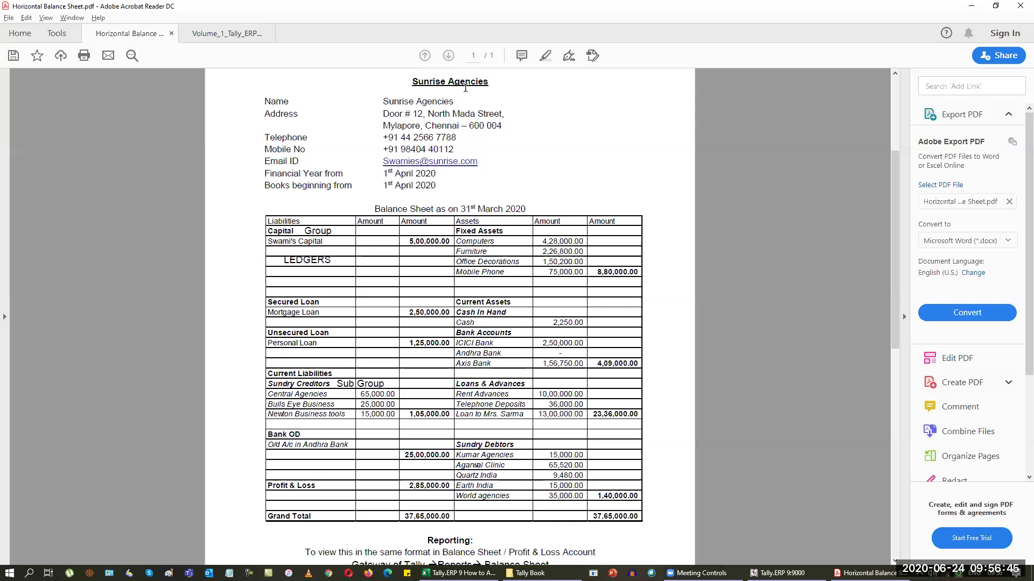
key("alt+Tab")
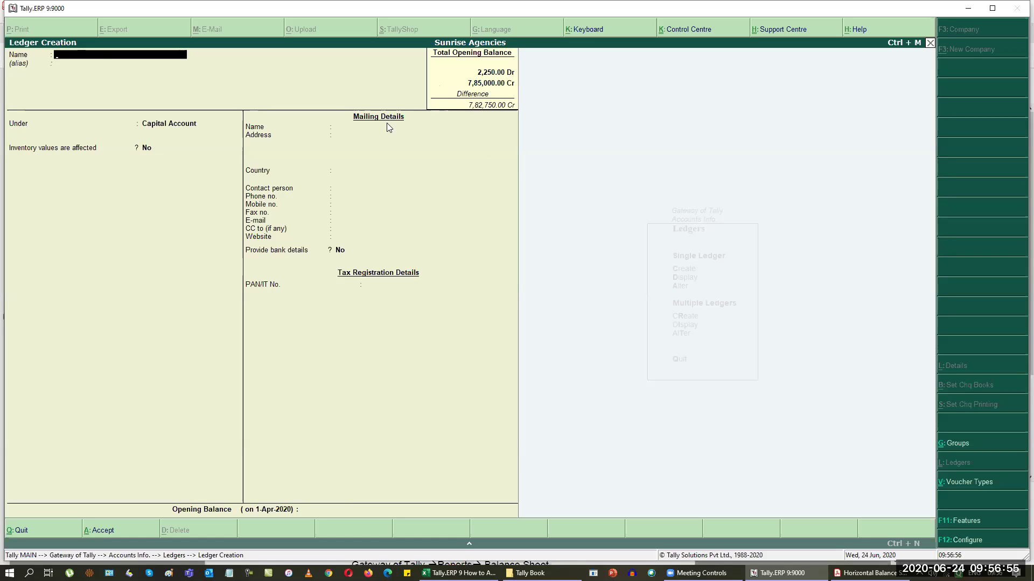
key("alt+Tab")
key("alt+Tab")
type("Mortgage Loan")
key("Return")
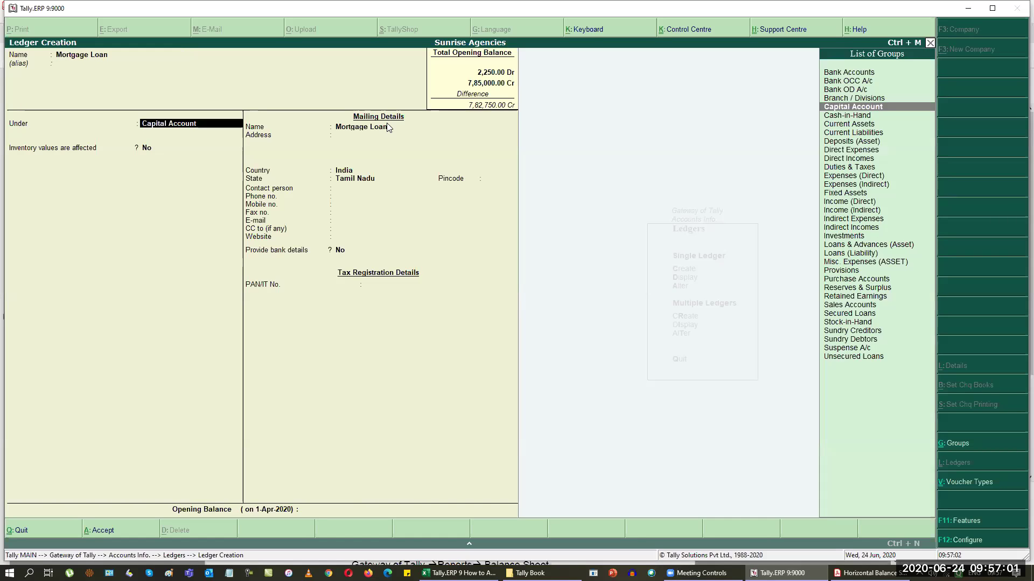
key("Down")
key("Down")
key("Down")
key("Down")
key("Down")
key("Down")
key("Down")
key("Down")
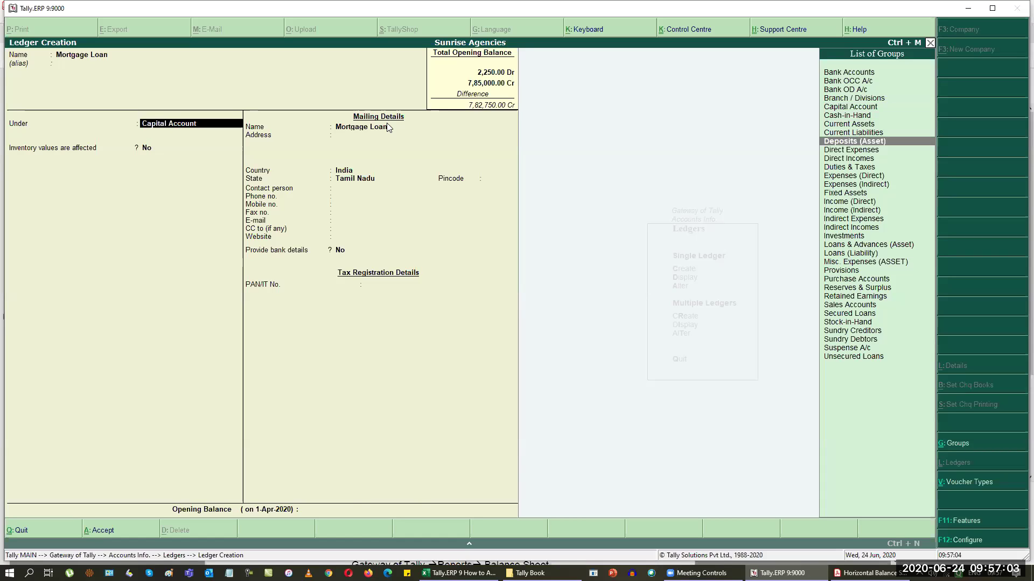
key("BackSpace")
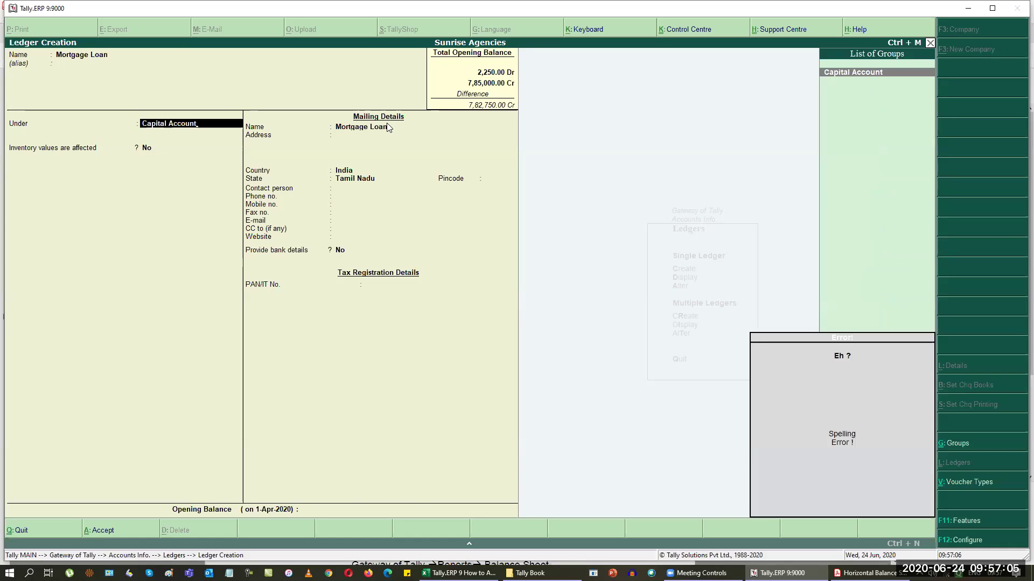
key("BackSpace")
type("Sec")
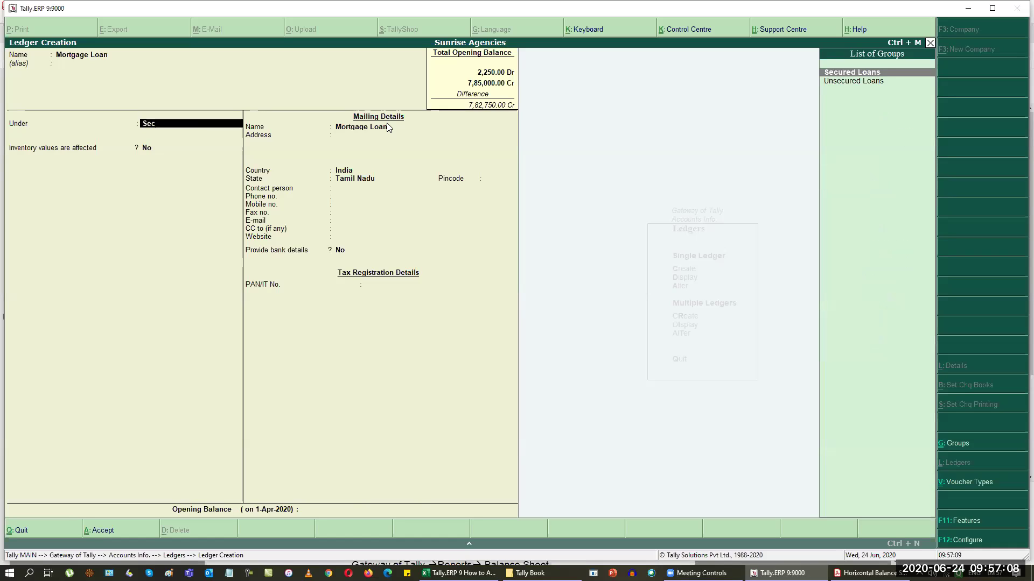
key("Return")
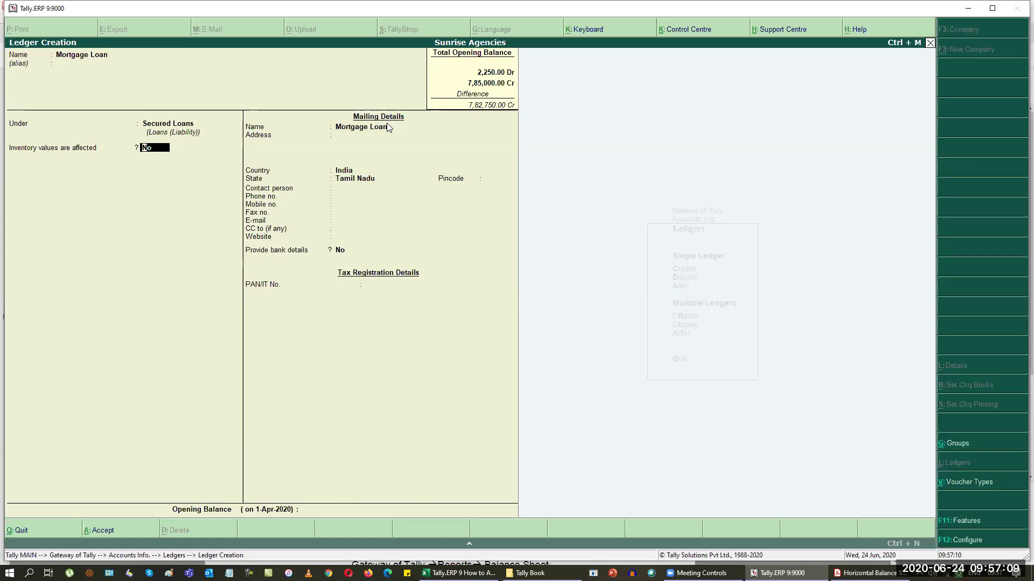
Step: Give Mortgage Loan a 2,50,000 Cr opening balance from the reference sheet
key("Return")
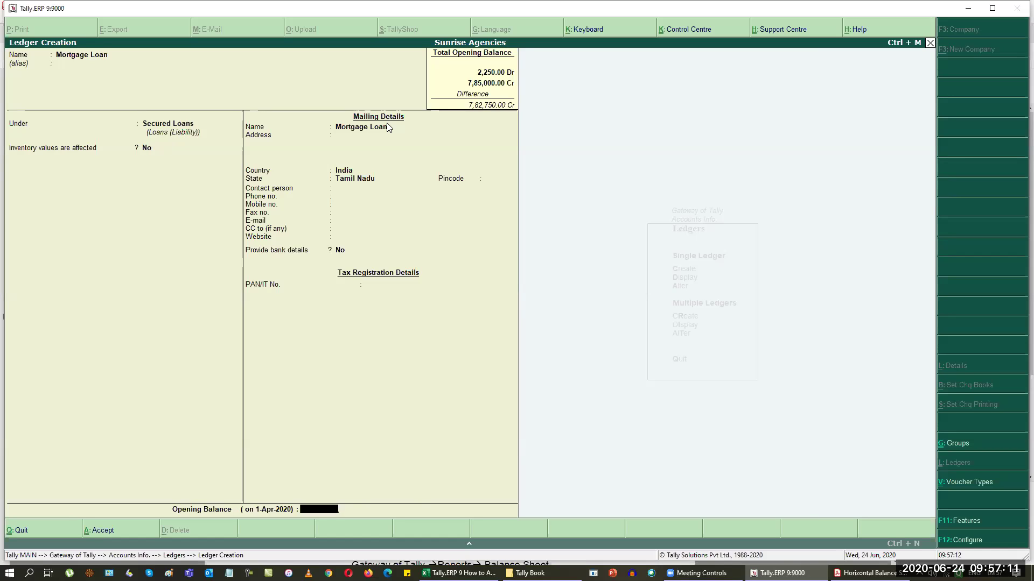
key("alt+Tab")
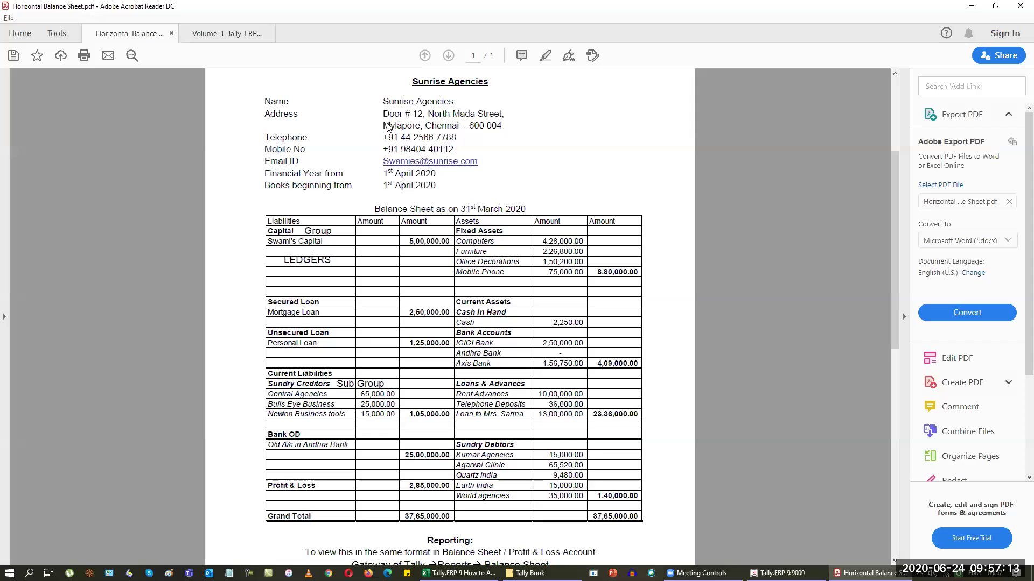
key("alt+Tab")
type("250000")
key("Return")
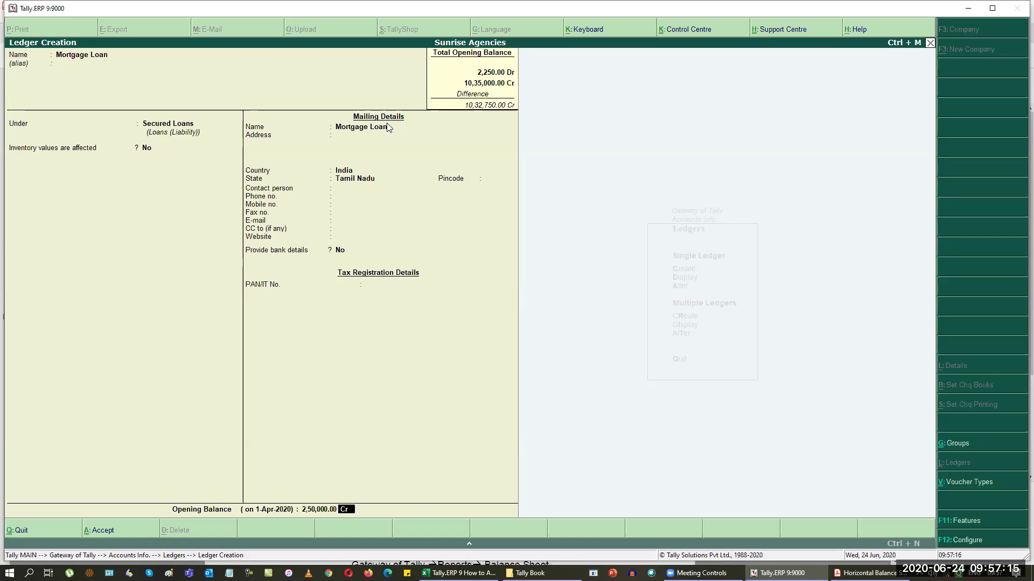
key("Return")
Step: Save Mortgage Loan, then create Personal Loan under Unsecured Loans at 1,25,000 Cr
key("Return")
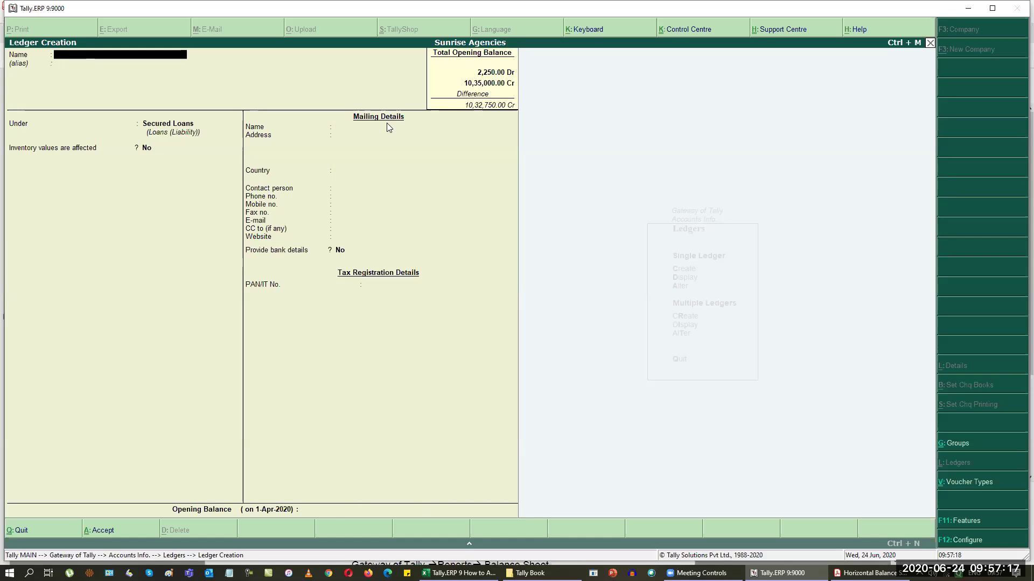
type("Personal Loan")
key("Return")
key("Return")
type("un")
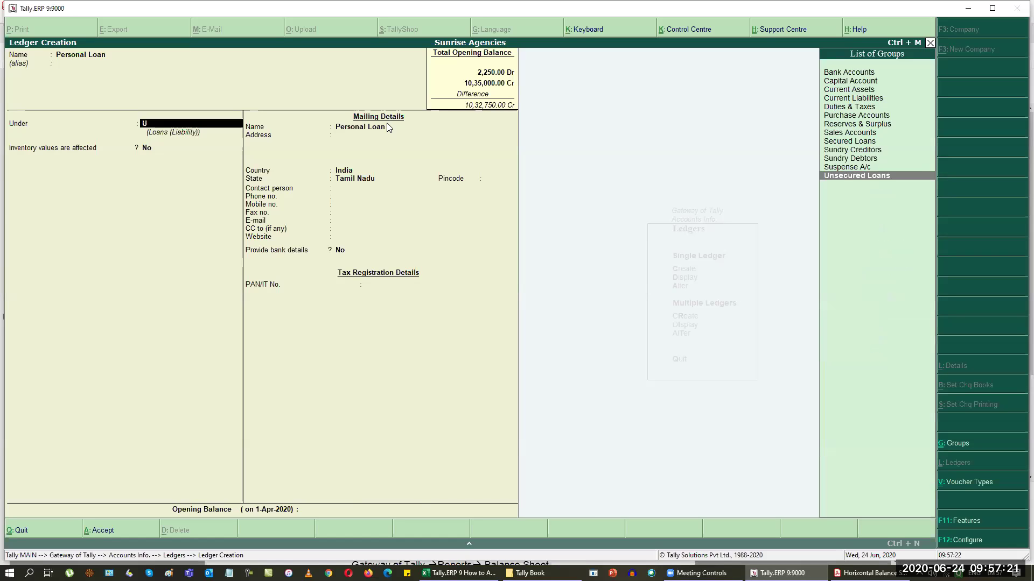
key("Return")
key("Return")
type("1,25,000")
key("Return")
key("Return")
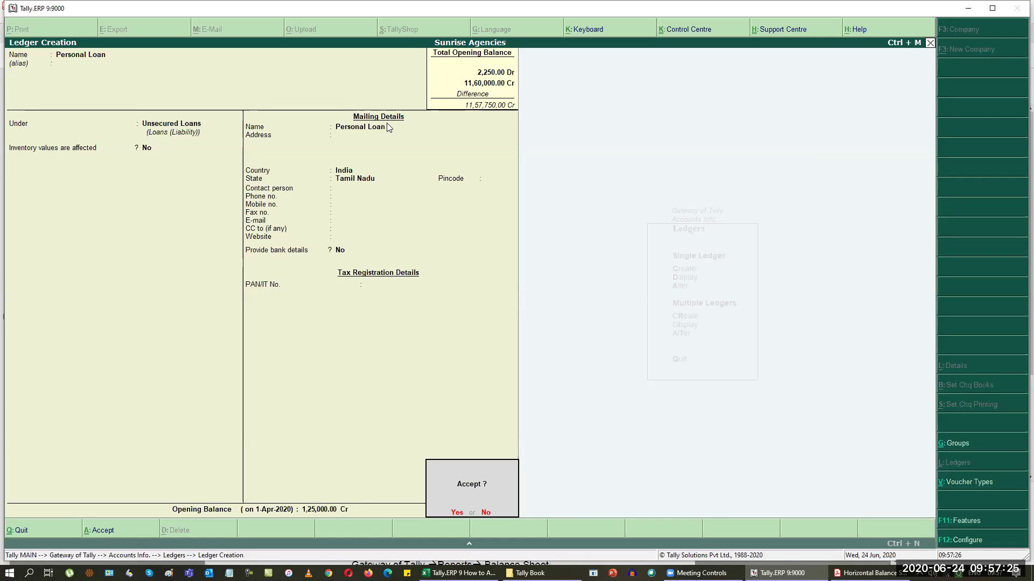
key("Return")
key("alt+Tab")
key("alt+Tab")
type("Central Agencies")
key("Return")
key("Return")
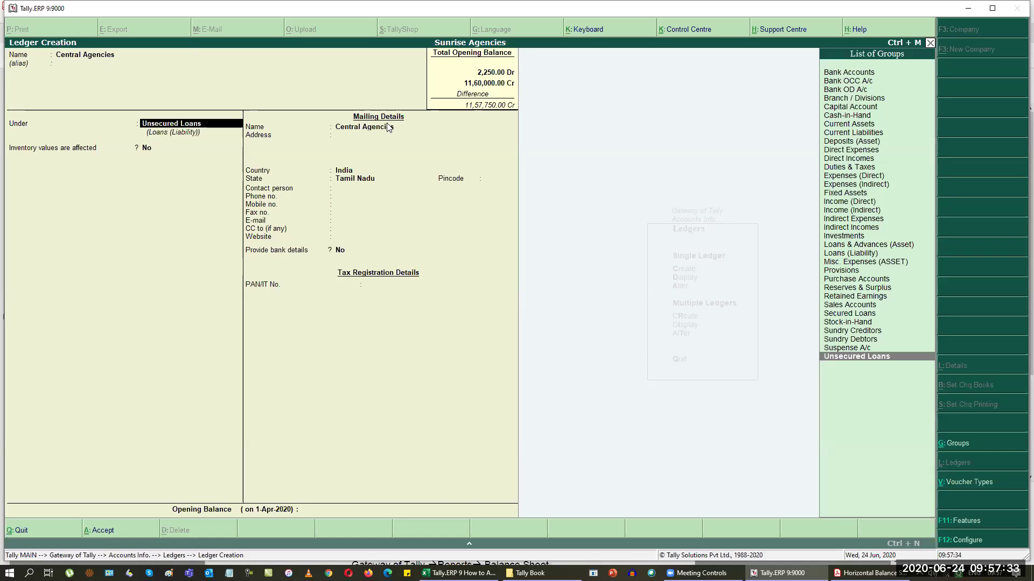
Step: Place Central Agencies under Sundry Creditors with a 65,000 Cr opening balance
key("alt+Tab")
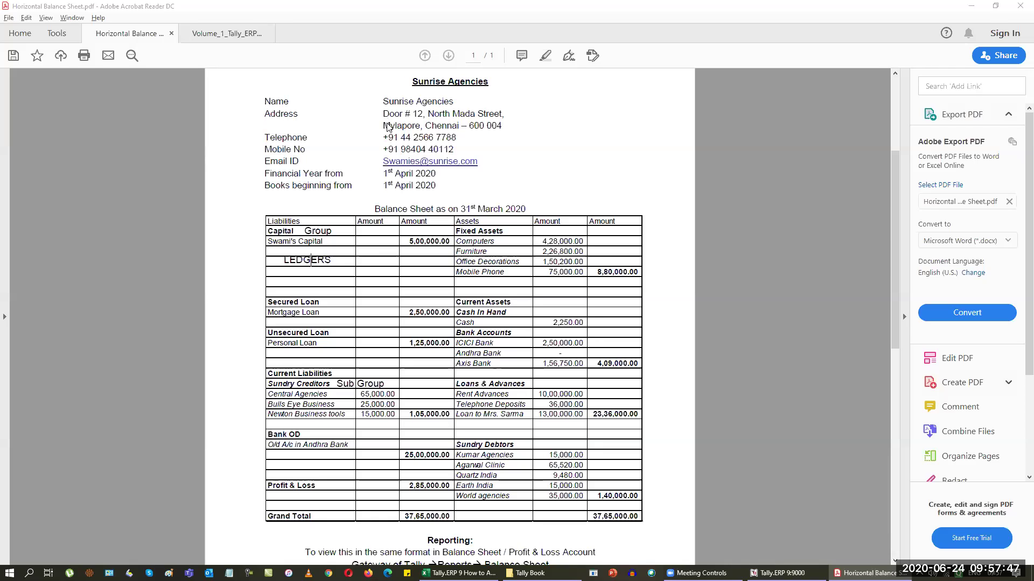
key("alt+Tab")
type("sun")
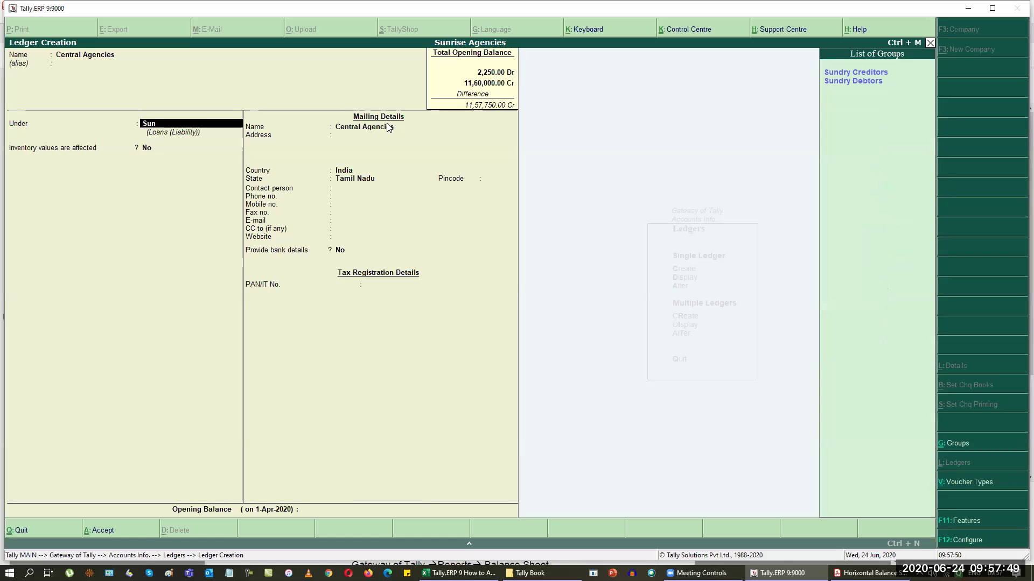
key("Return")
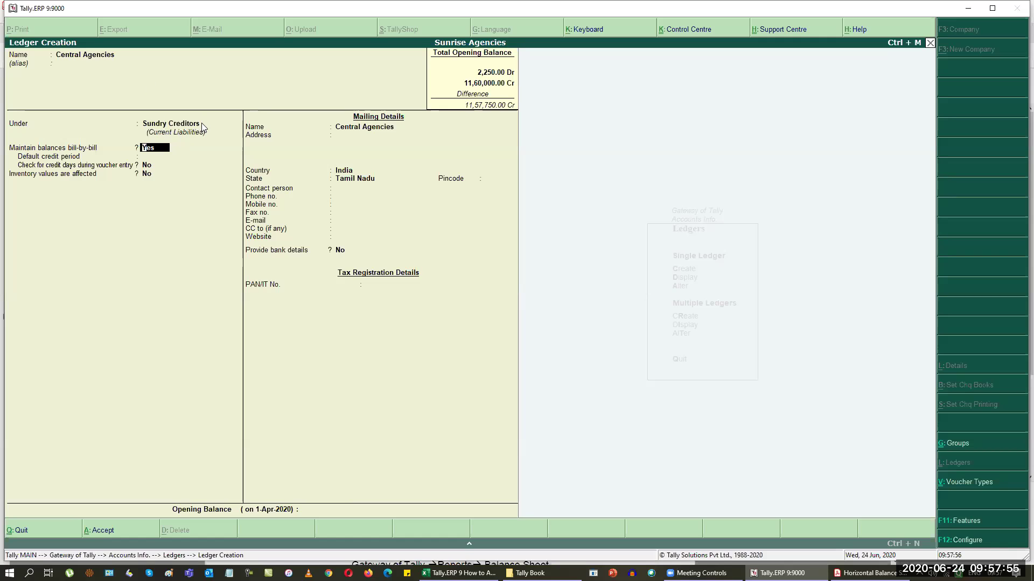
key("Return")
key("Return")
key("Return")
key("Return")
key("alt+Tab")
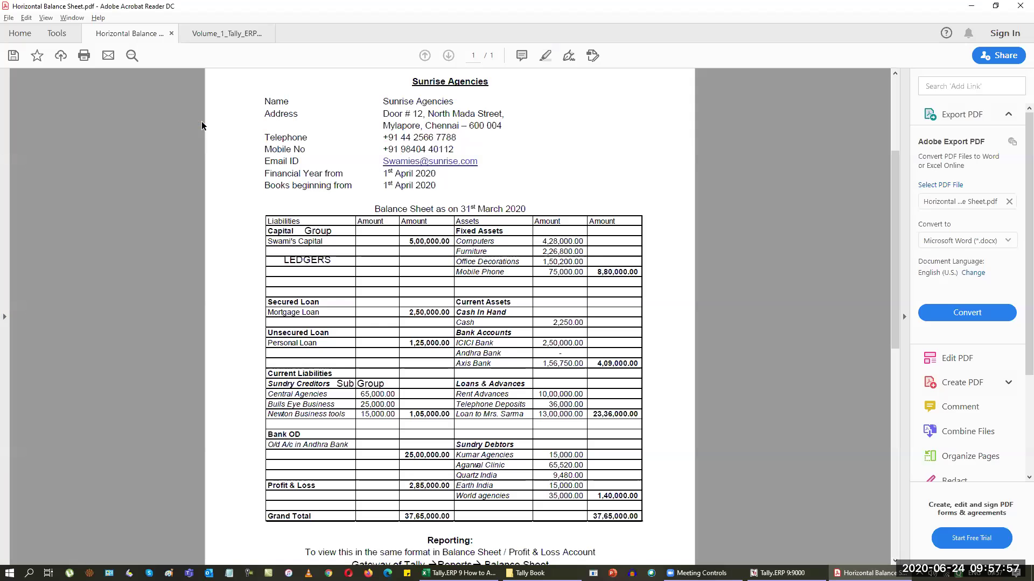
key("alt+Tab")
type("65000")
key("Return")
key("Return")
key("Return")
key("Return")
Step: Create the Bulls Eye Business creditor ledger with a 25,000 Cr opening balance
key("alt+Tab")
key("alt+Tab")
type("Bulls W")
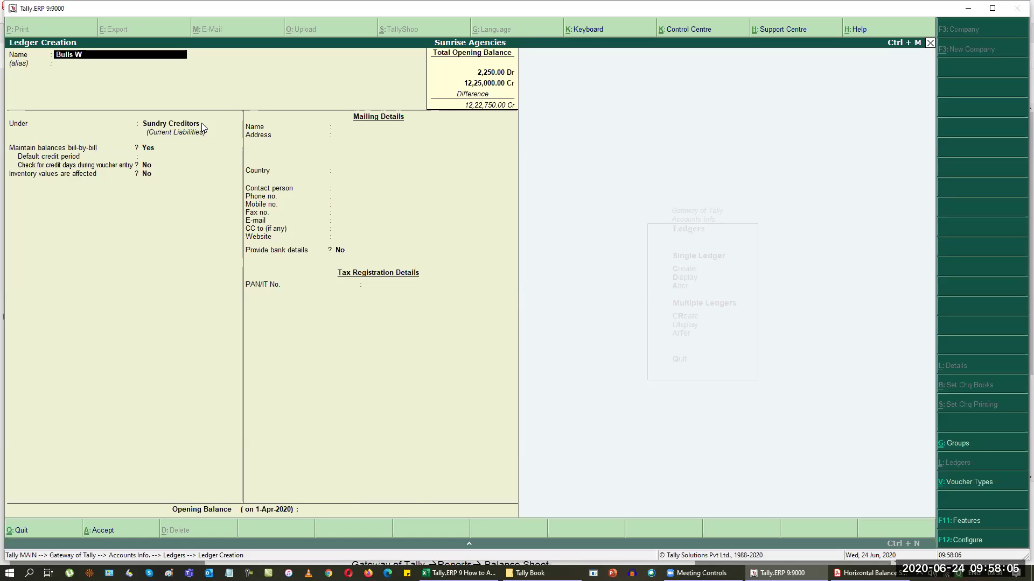
key("BackSpace")
type("E")
key("alt+Tab")
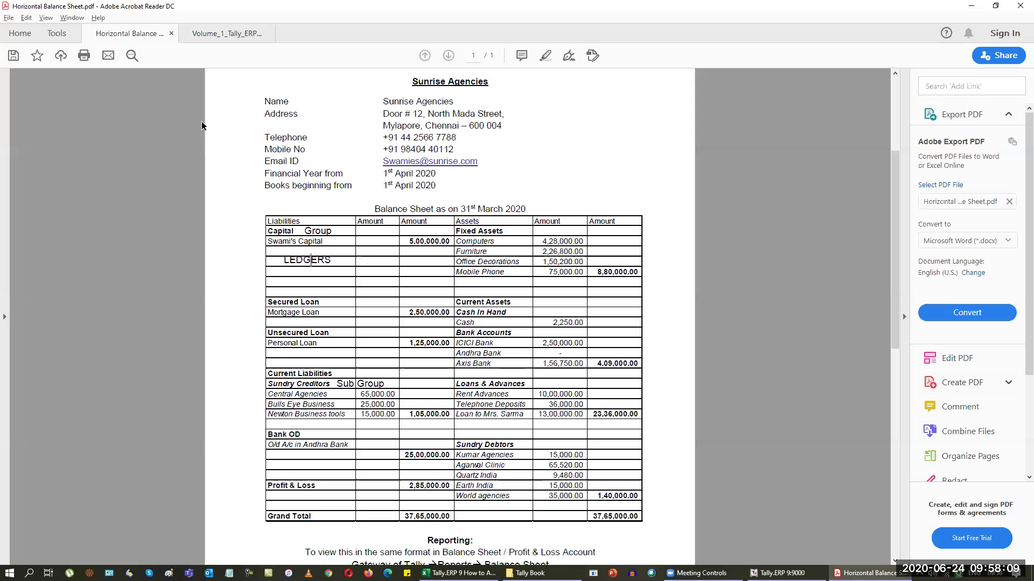
key("alt+Tab")
type("ye Business")
key("Return")
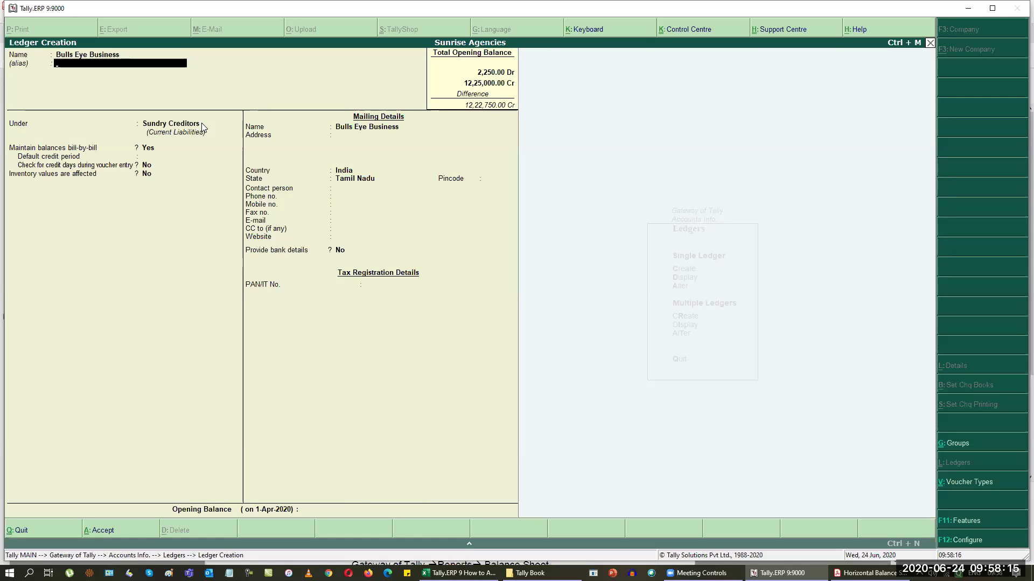
key("Return")
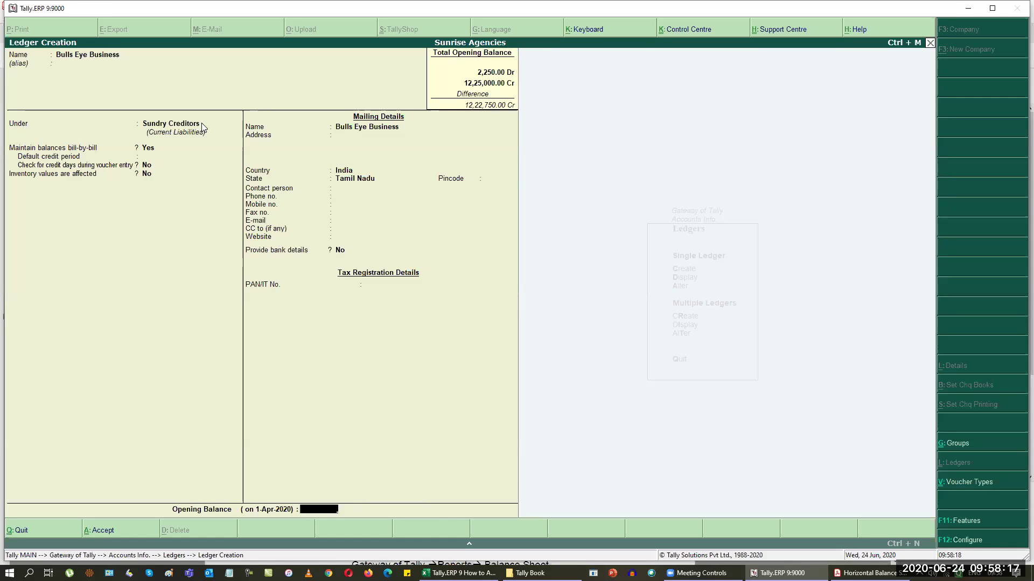
key("alt+Tab")
key("alt+Tab")
type("25000")
key("Return")
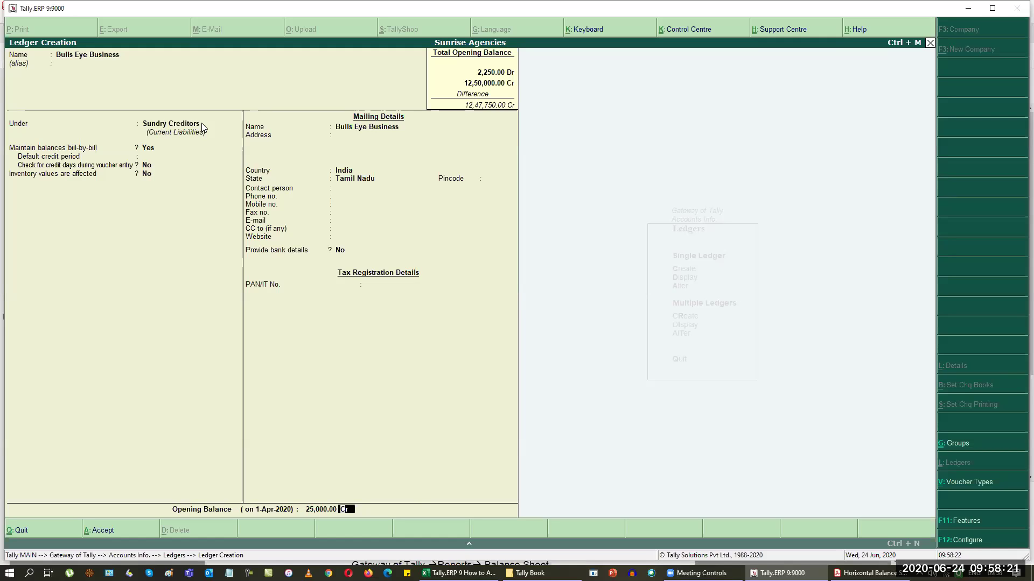
key("ctrl+a")
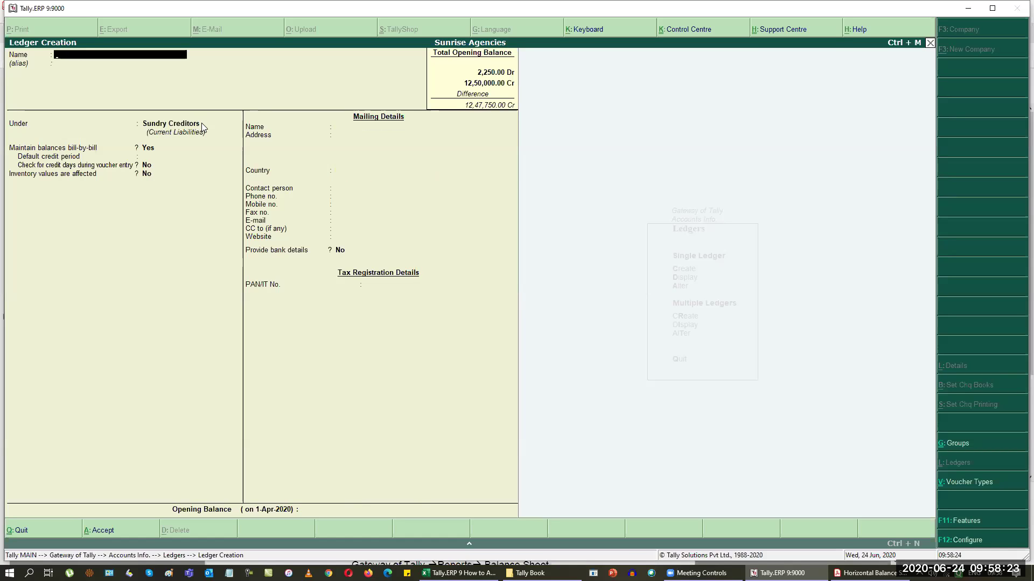
Step: Create Newton Business Tools with a 15,000 Cr opening balance, then begin the Od Account name
key("alt+Tab")
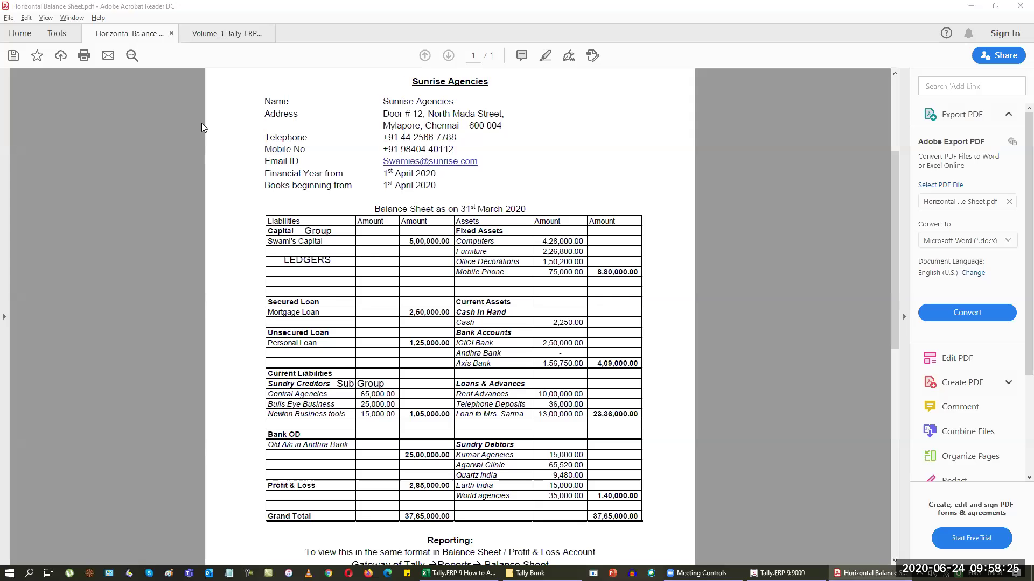
key("alt+Tab")
type("Newton Buei")
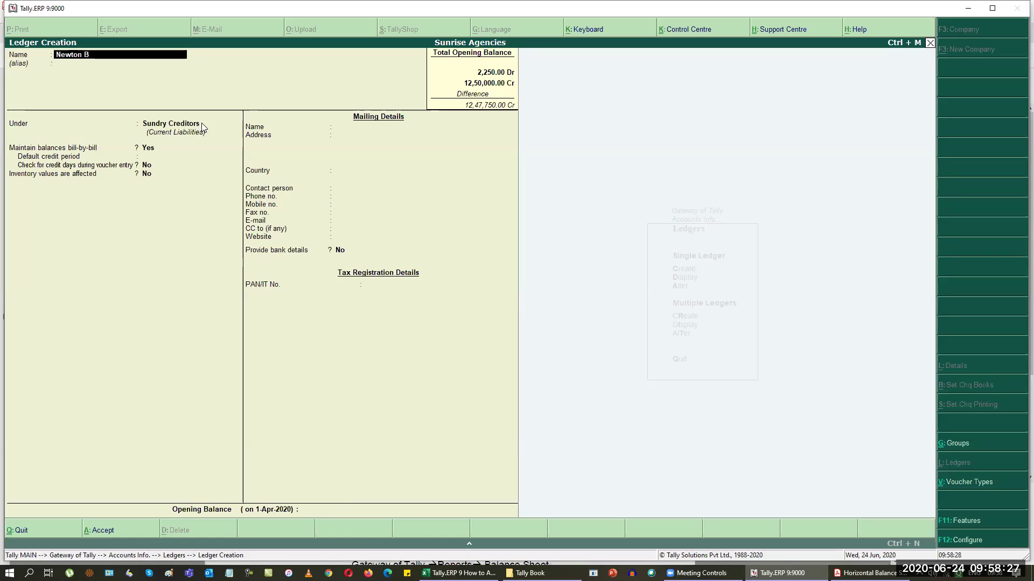
key("BackSpace")
key("BackSpace")
type("siness Tools")
key("Return")
key("Return")
key("Return")
key("Return")
key("Return")
key("Return")
key("Return")
key("Return")
key("Return")
key("Return")
key("Return")
key("Return")
key("Return")
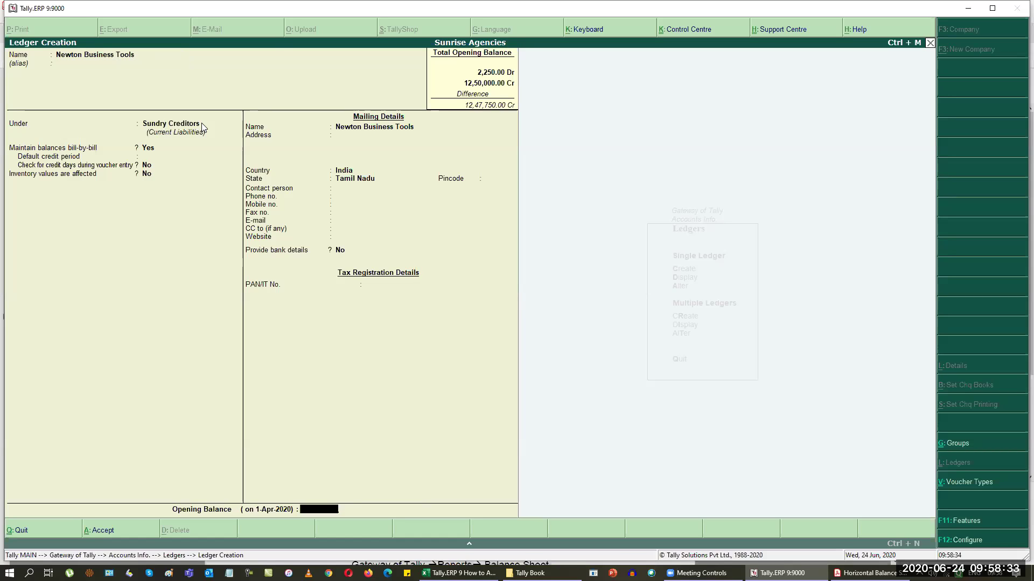
key("alt+Tab")
key("alt+Tab")
type("15000")
key("Return")
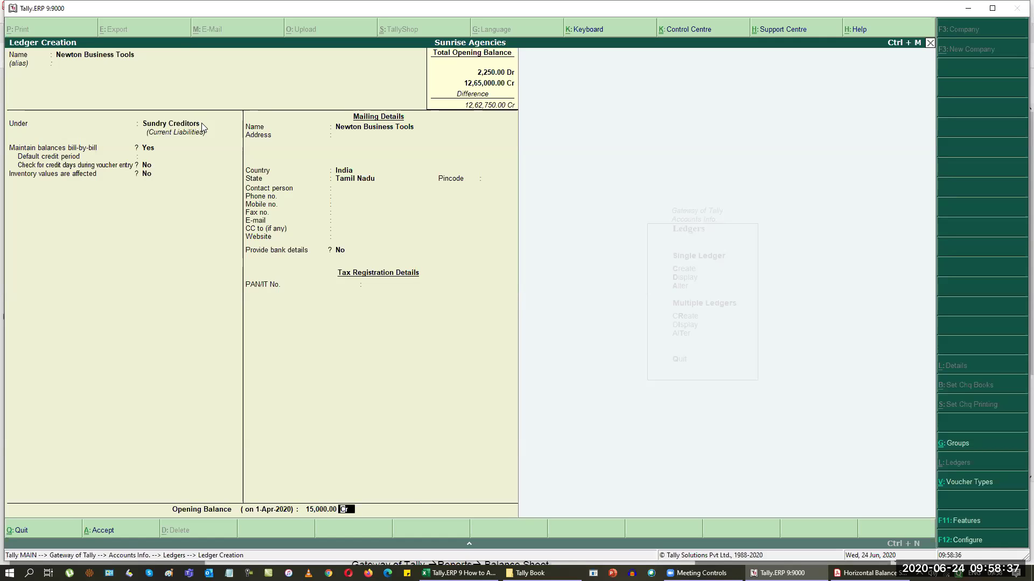
key("Return")
key("alt+Tab")
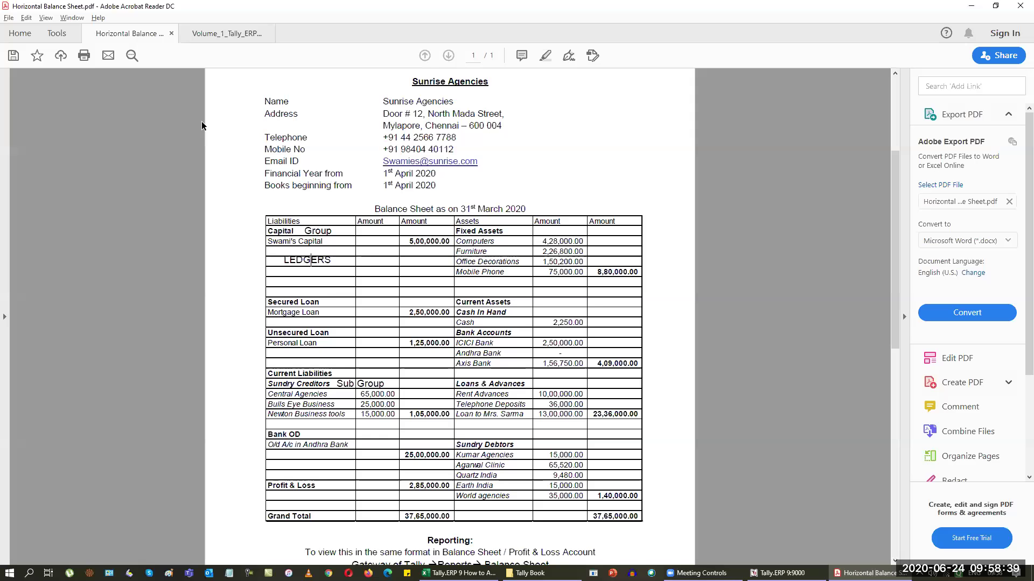
key("alt+Tab")
type("Od acc")
Step: Save Od Account in Andhar Bank under Bank OD A/c with a 25,00,000 Cr opening balance
key("BackSpace")
key("BackSpace")
key("BackSpace")
type("t in Andhar Bank")
key("Return")
key("Return")
type("Ba")
key("Down")
key("Down")
key("Return")
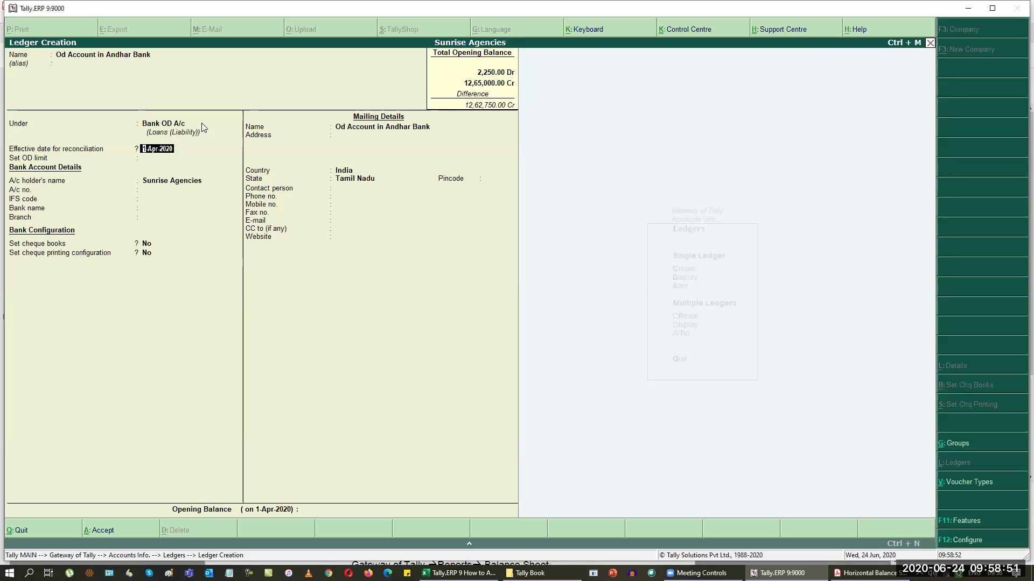
key("Return")
key("Return")
key("Return")
key("Return")
key("Return")
key("Return")
type("25,00,000")
key("Return")
left_click(201, 123)
key("ctrl+a")
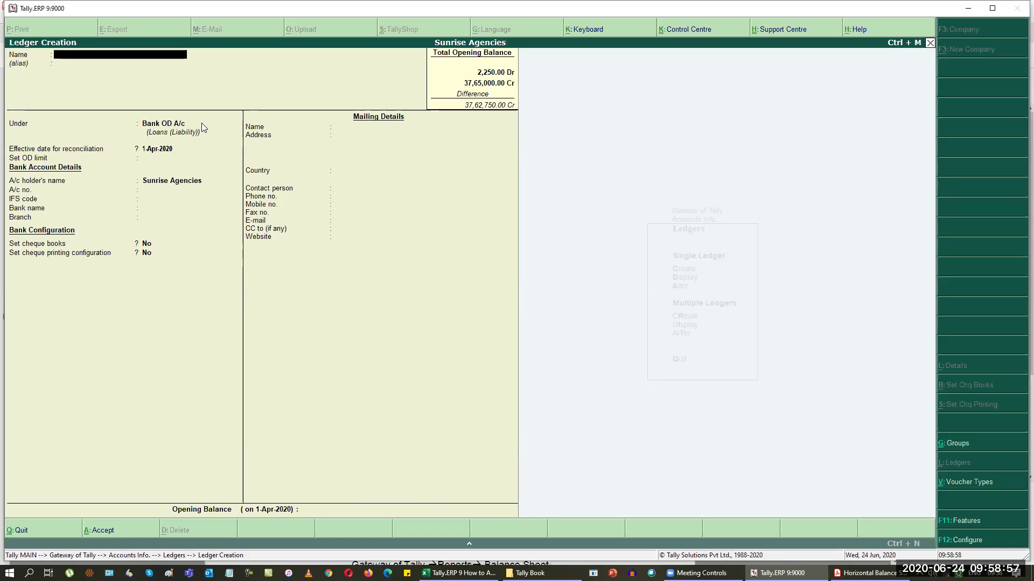
Step: Compare the 37,65,000.00 credit total against the reference balance sheet PDF
key("alt+Tab")
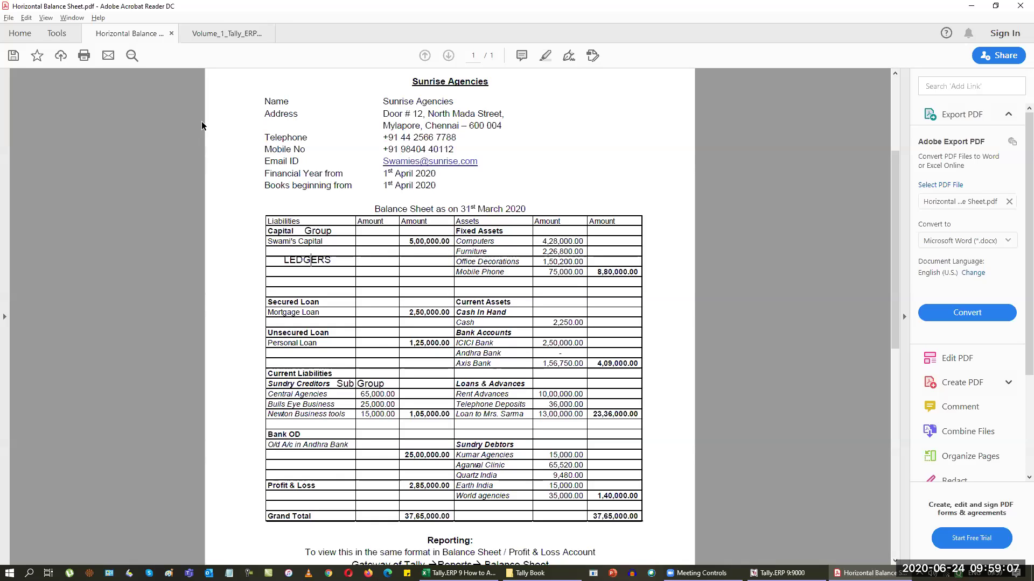
key("alt+Tab")
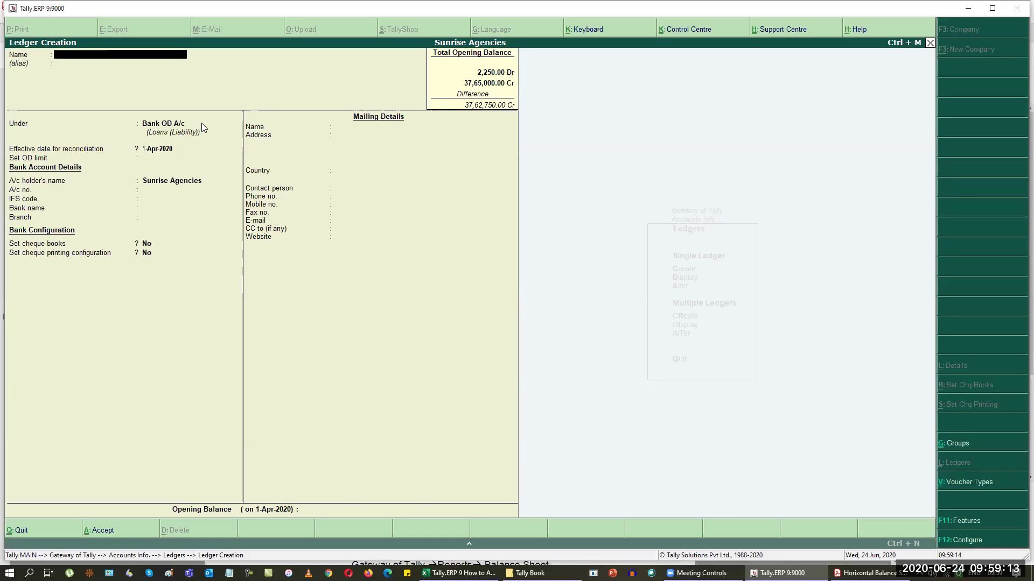
key("alt+Tab")
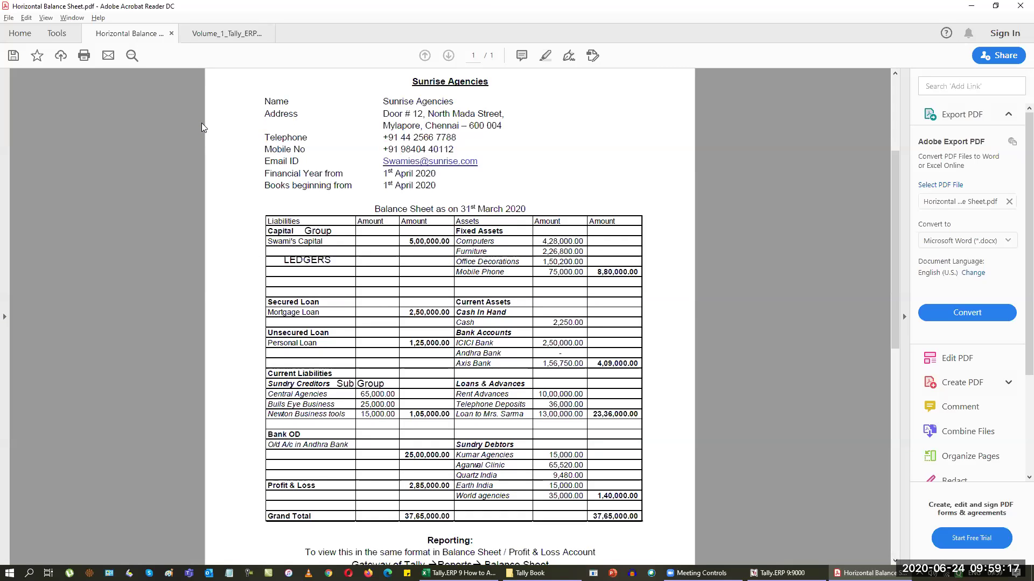
key("alt+Tab")
Step: Create the Computer ledger under Fixed Assets with a 4,28,000 Dr opening balance
type("C")
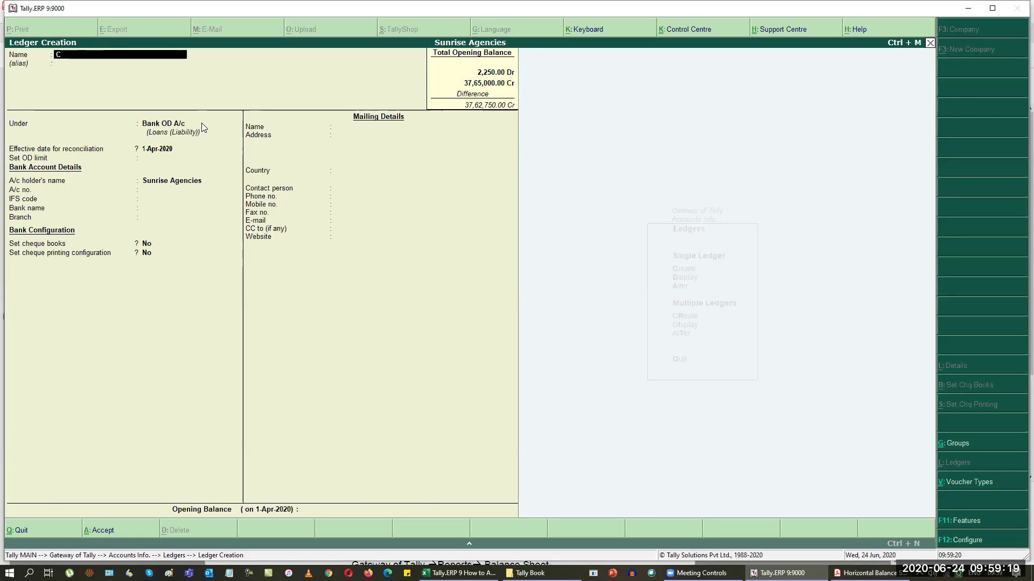
type("omputer")
key("Return")
key("Return")
type("F")
key("Return")
key("Return")
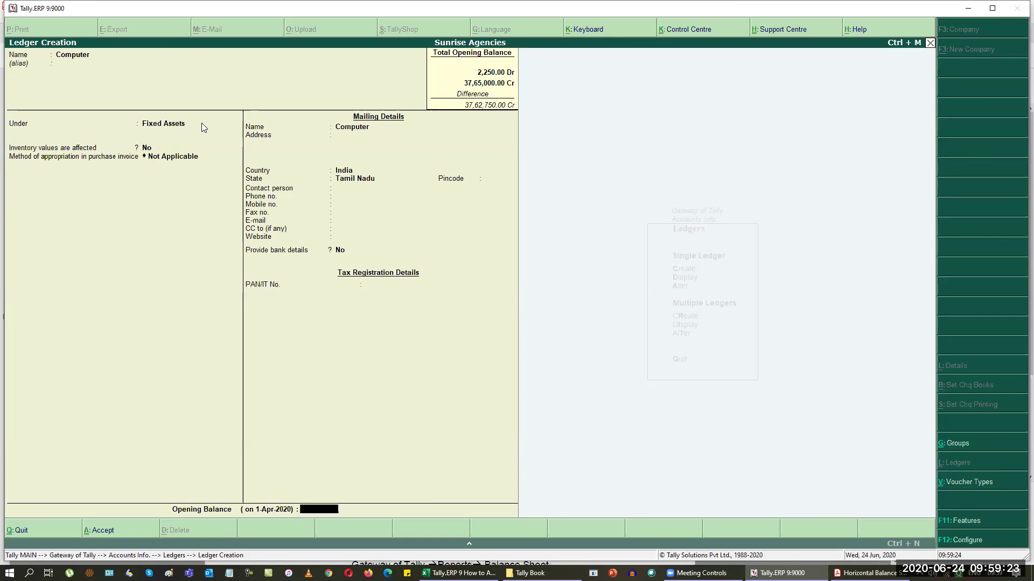
key("alt+Tab")
key("alt+Tab")
type("428000")
key("Return")
key("Return")
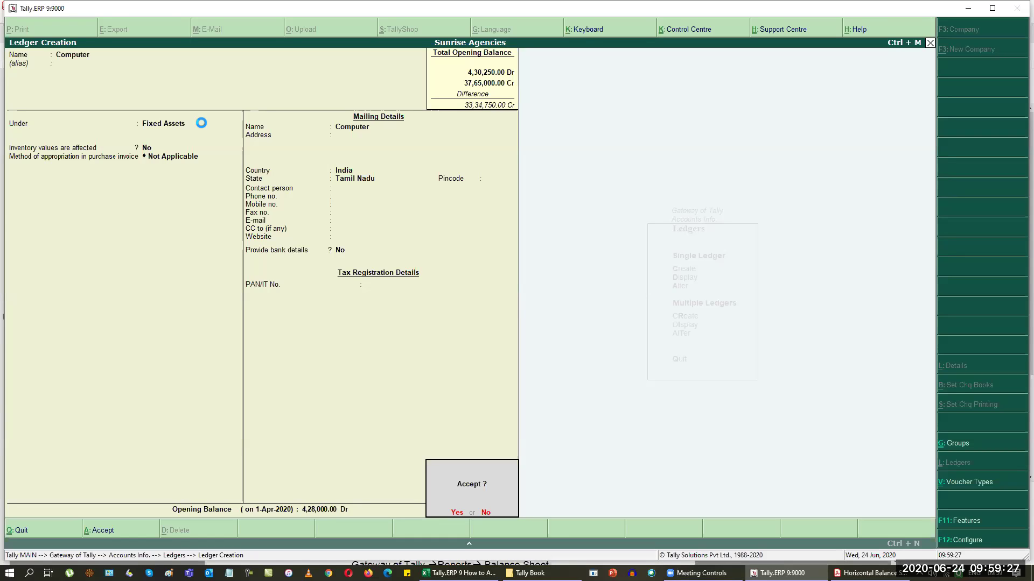
key("Return")
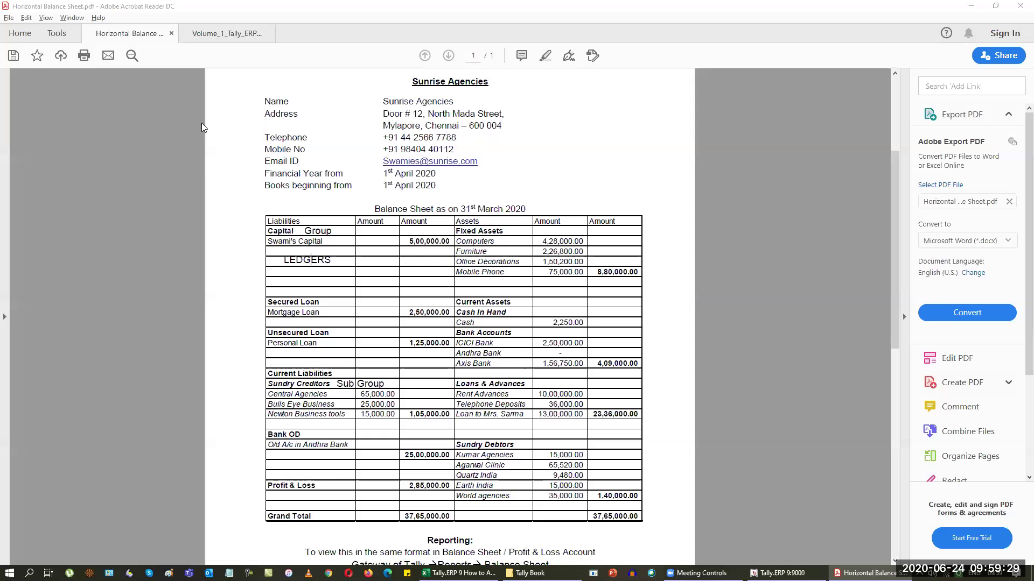
key("alt+Tab")
Step: Create the Furniture fixed-asset ledger with a 2,26,800 Dr opening balance
type("Furniture")
key("Return")
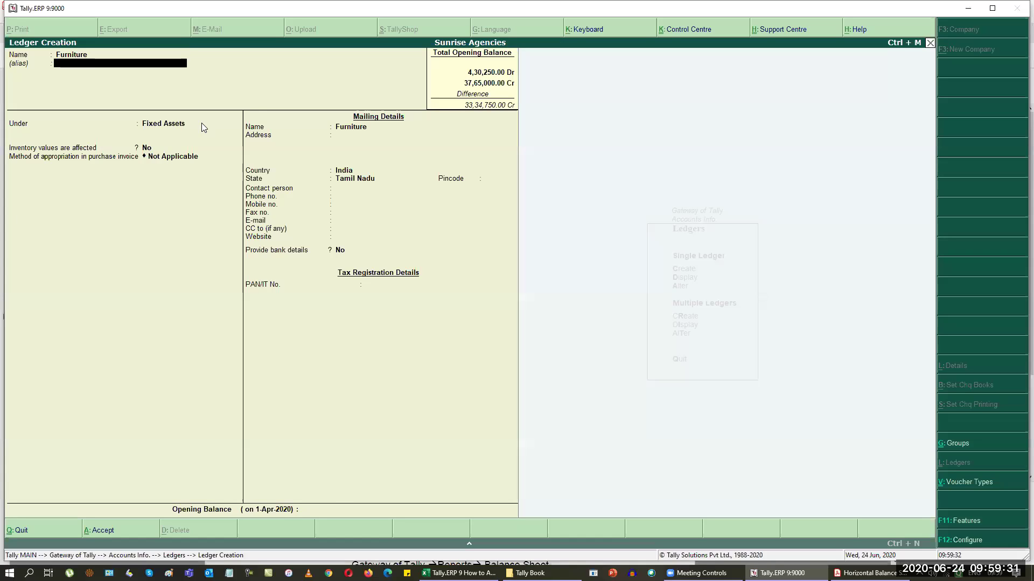
key("Return")
key("alt+Tab")
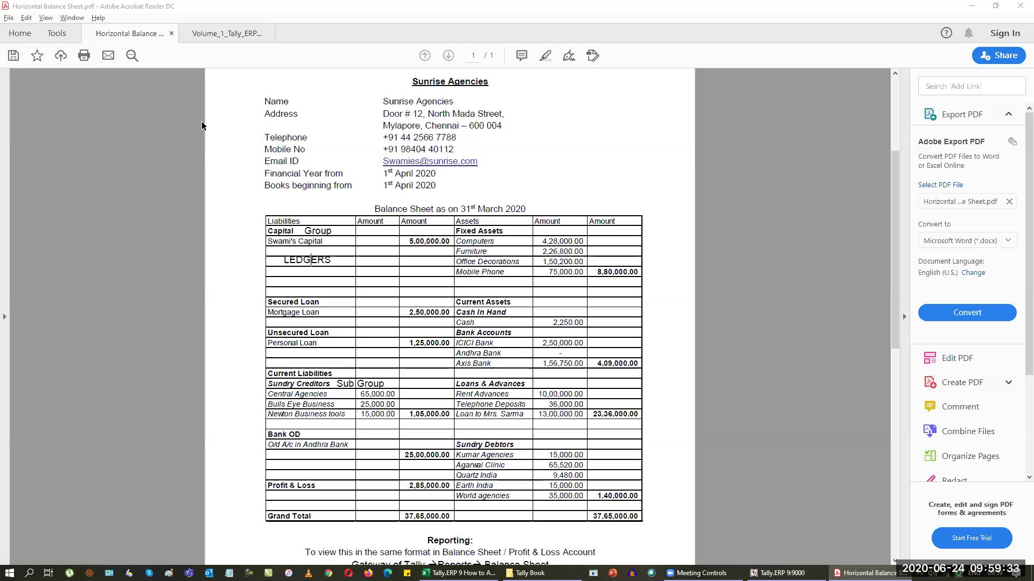
key("alt+Tab")
type("2,26,800")
key("Return")
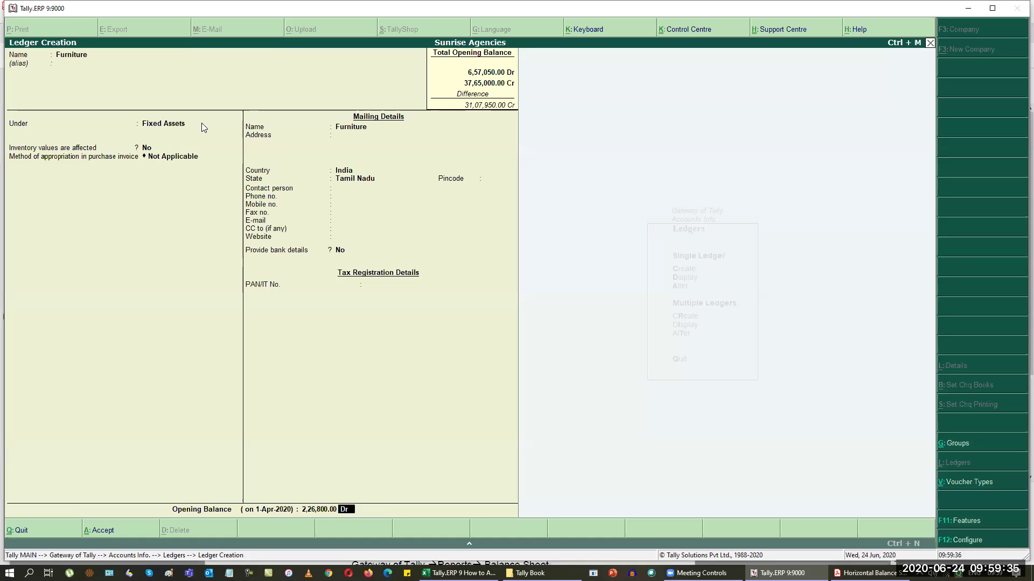
key("Return")
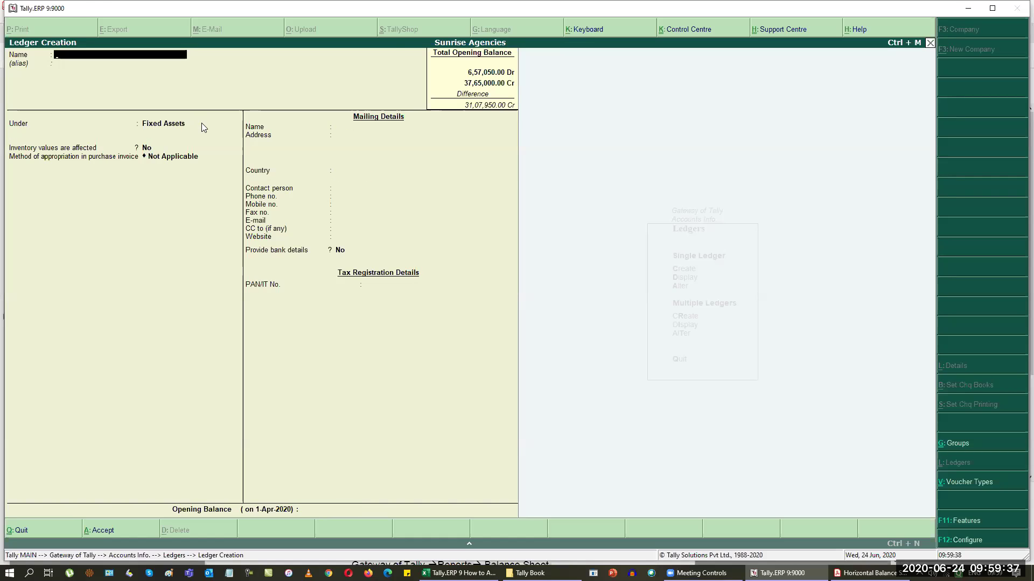
key("alt+Tab")
key("alt+Tab")
Step: Create the Office Decorations fixed-asset ledger with a 1,50,200 Dr opening balance
type("Office Decorations")
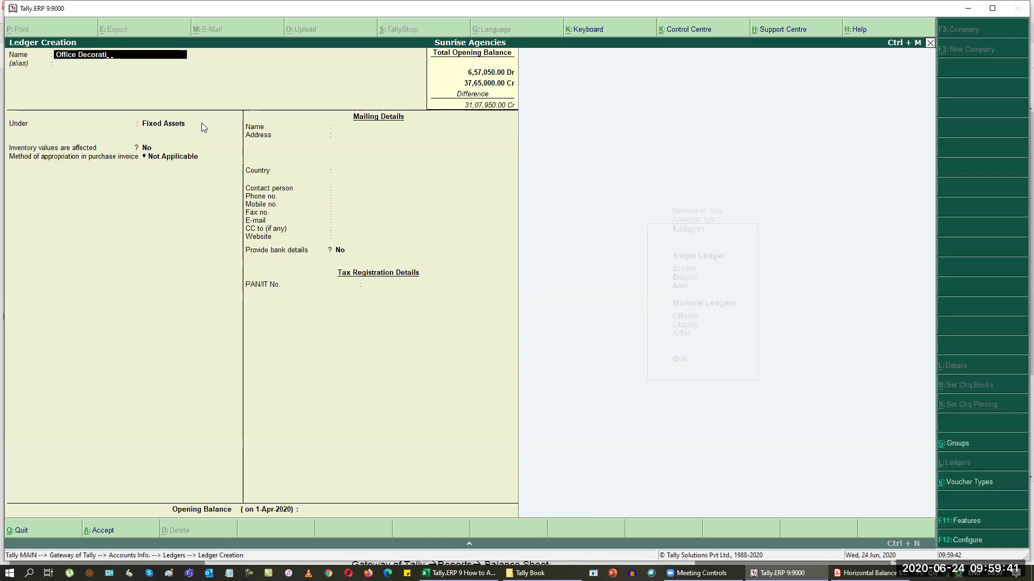
key("Return")
key("Return")
key("Return")
key("Return")
key("Return")
key("Return")
key("Return")
key("Return")
key("Return")
key("Return")
key("Return")
key("alt+Tab")
key("alt+Tab")
type("50,2")
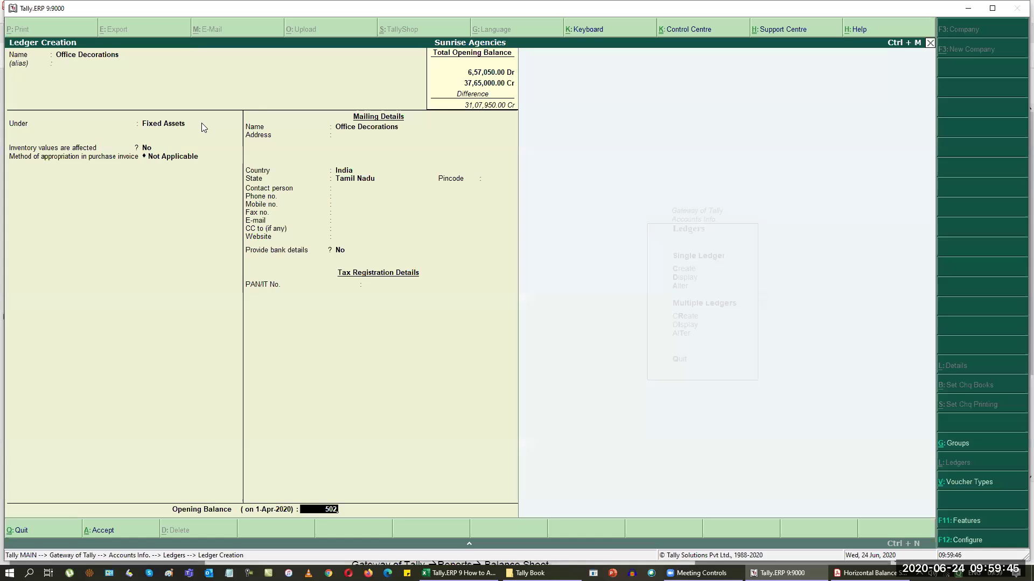
type("00")
key("Return")
Step: Create the Mobile Phone fixed-asset ledger with a 75,000 Dr opening balance
key("Return")
key("Return")
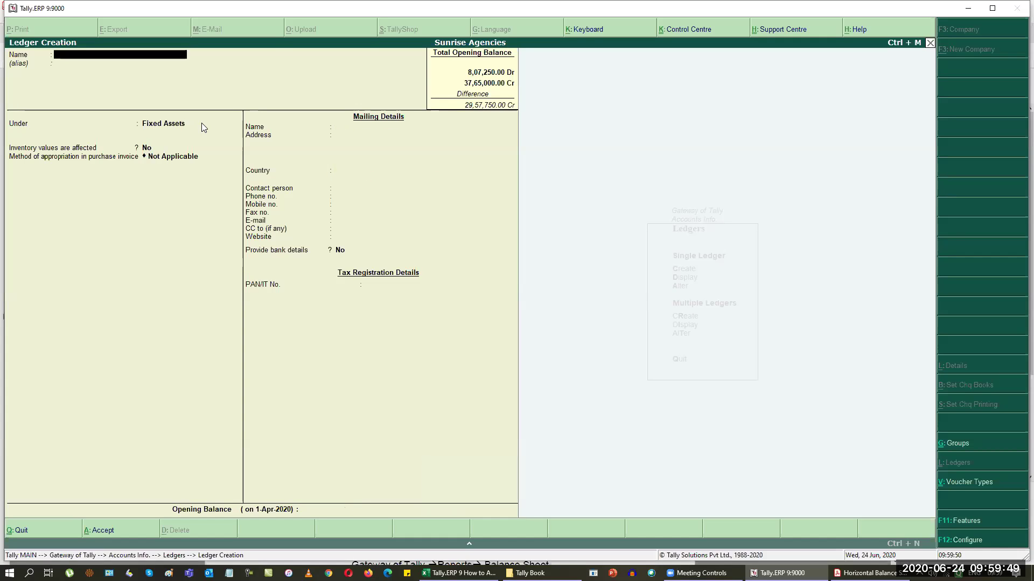
key("alt+Tab")
key("alt+Tab")
type("Mobile Phone")
key("Return")
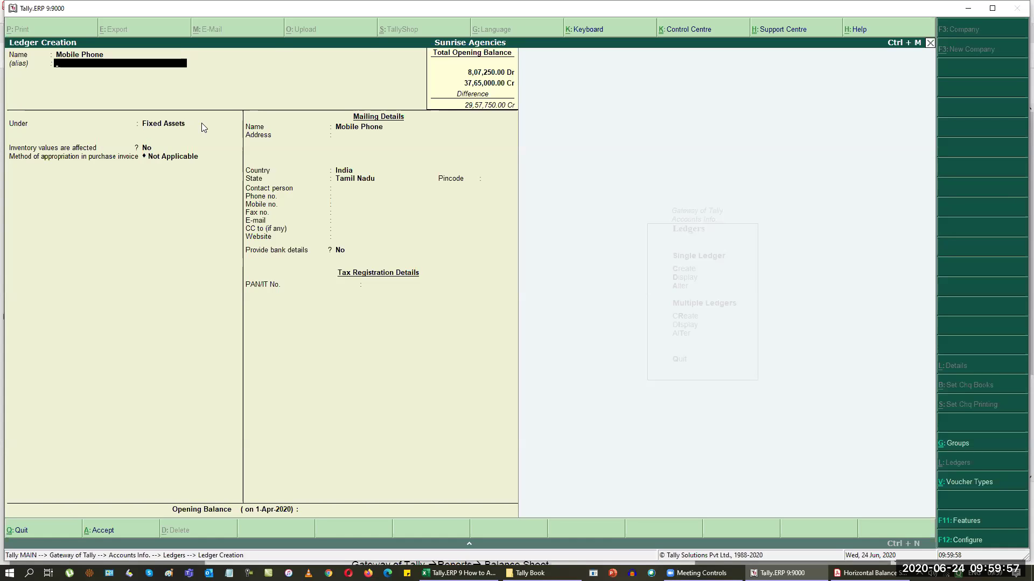
key("Return")
key("alt+Tab")
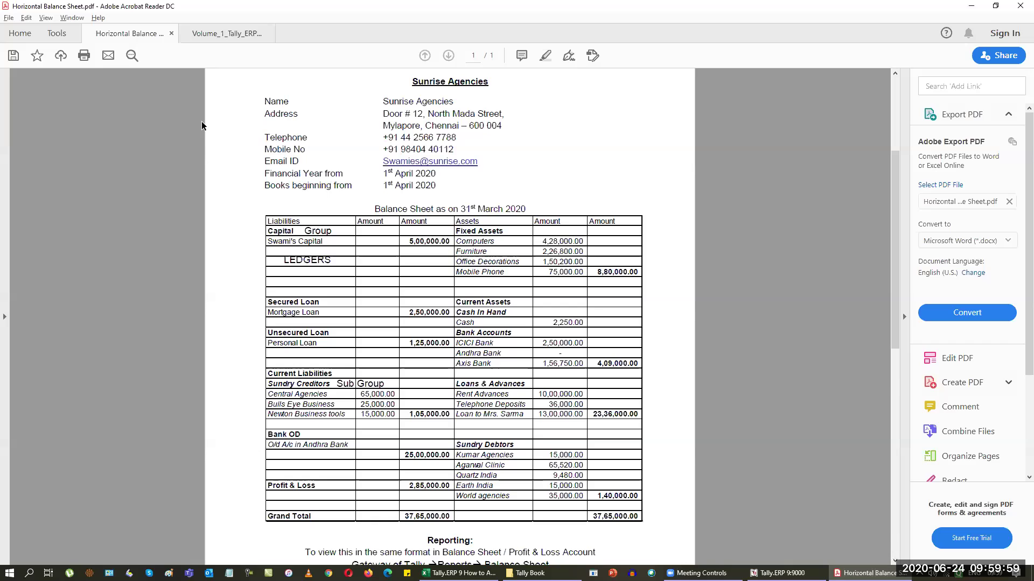
key("alt+Tab")
type("75000")
key("Return")
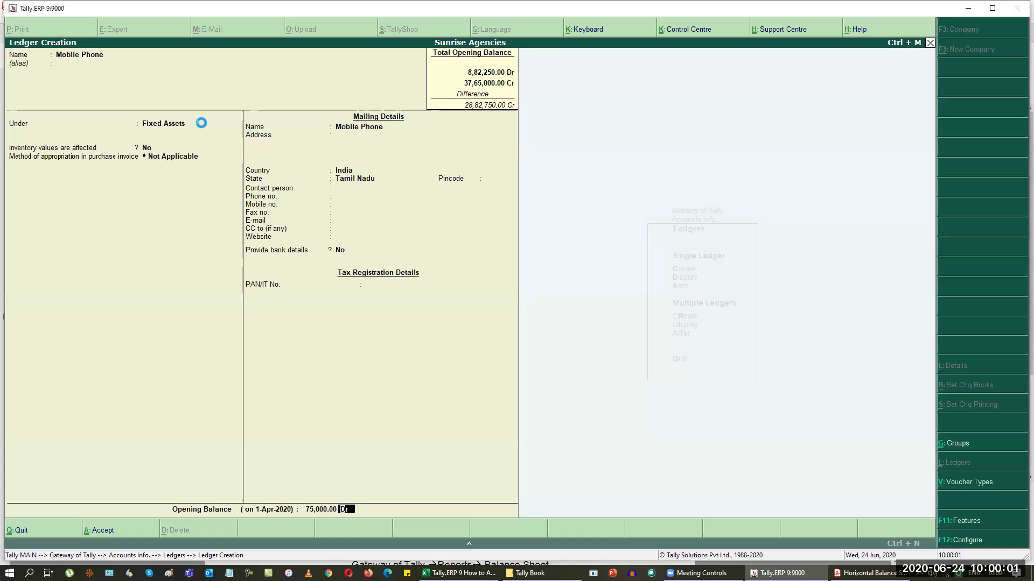
key("ctrl+a")
key("alt+Tab")
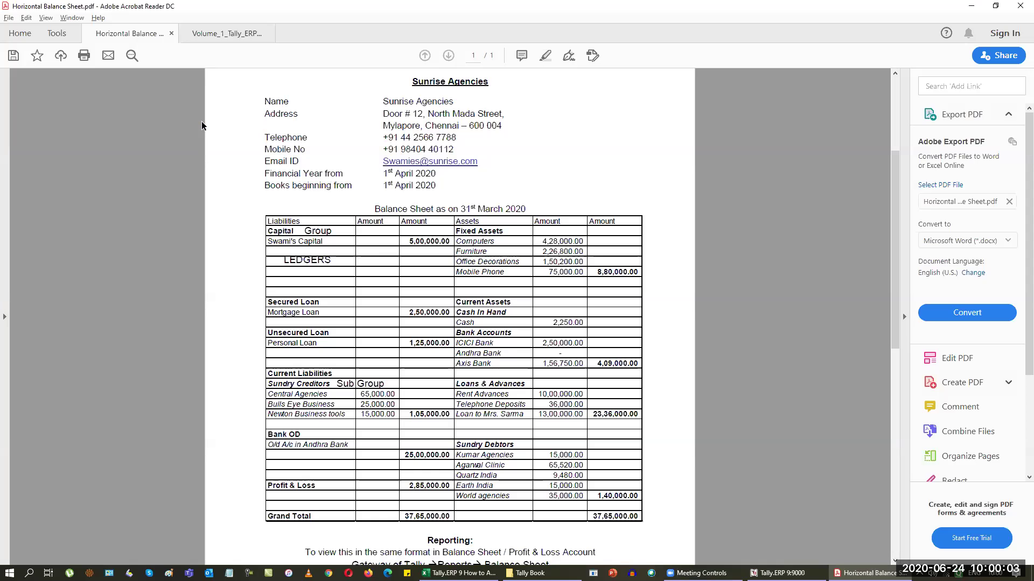
key("alt+Tab")
key("alt+Tab")
key("alt+Tab")
Step: Attempt a Cash ledger, clear the rejected duplicate name, and switch to the reference PDF
type("Cash")
key("Return")
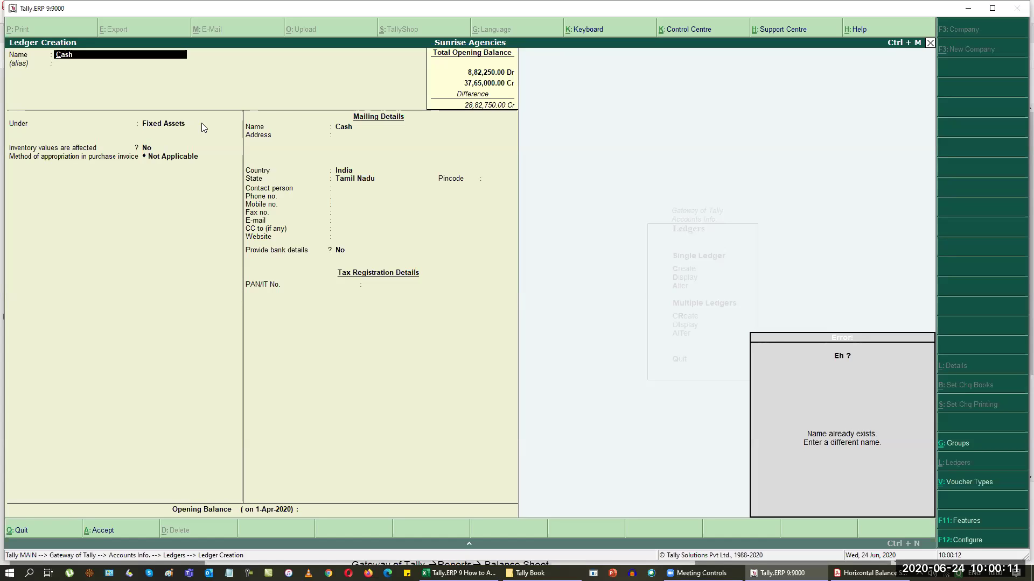
key("BackSpace")
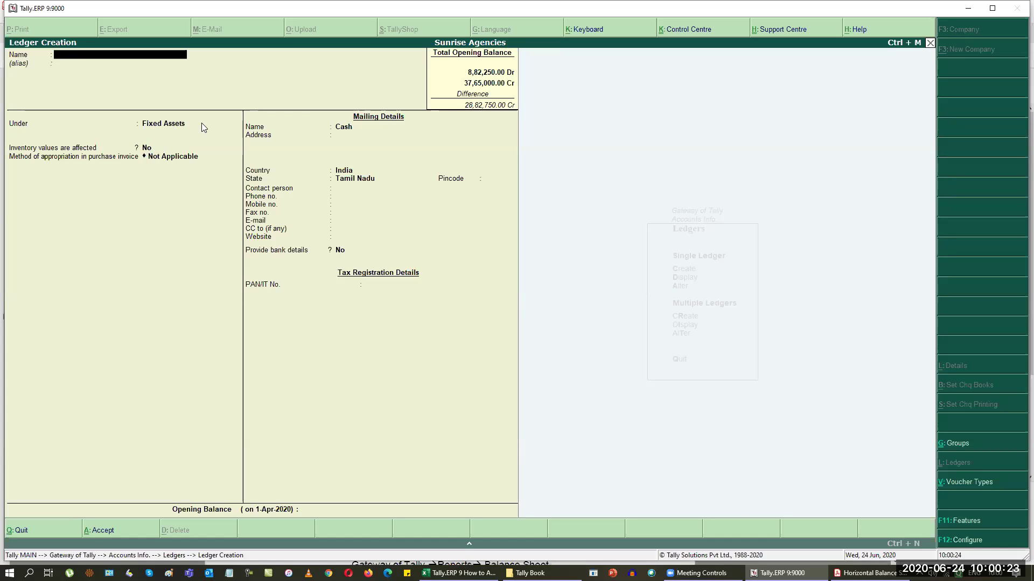
key("alt+Tab")
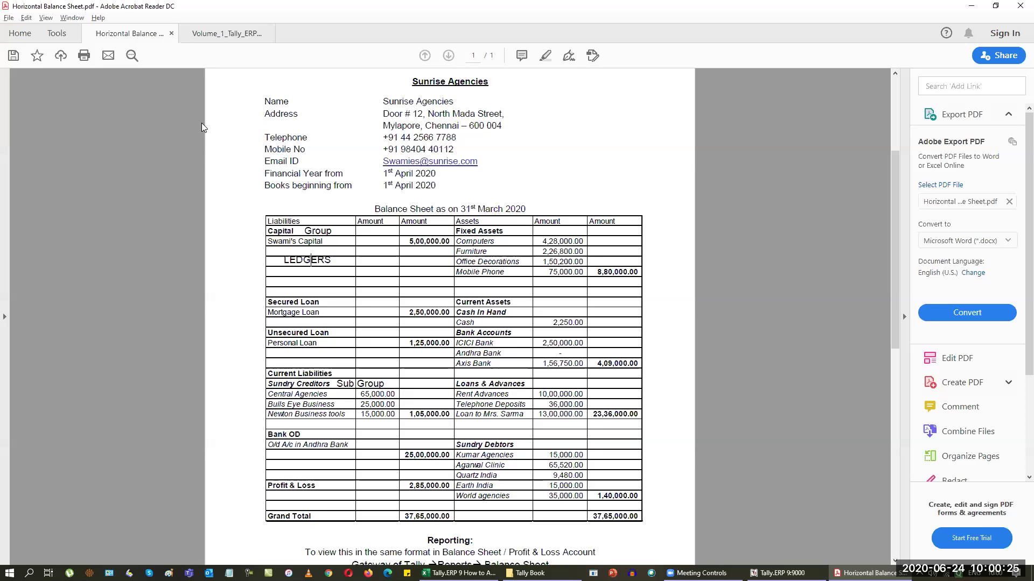
Step: Create the ICICI Bank ledger under Bank Accounts with a 2,50,000 Dr opening balance
key("alt+Tab")
type("ICICI Bank")
key("Return")
key("Return")
type("bank")
key("Return")
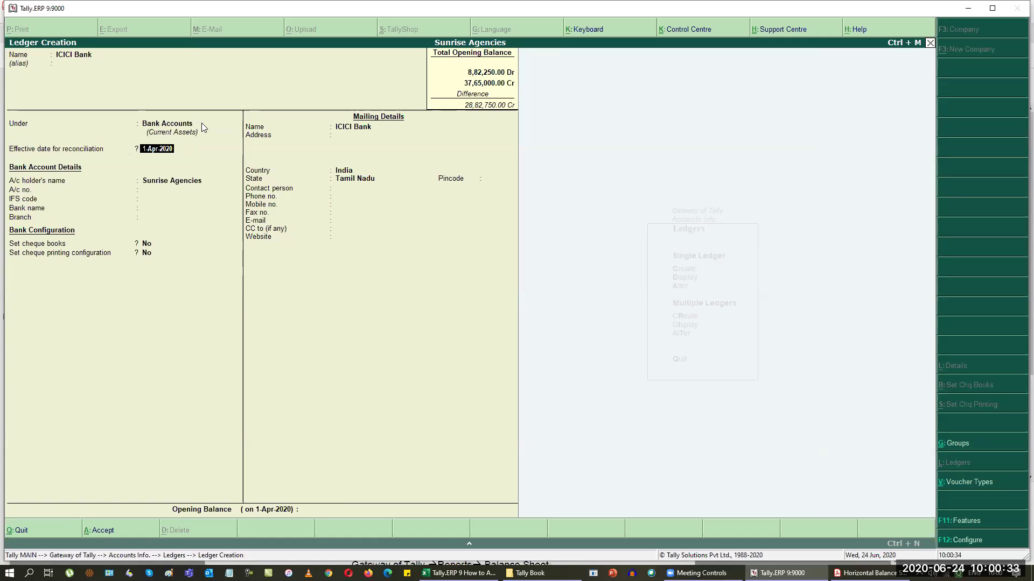
key("Return")
key("alt+Tab")
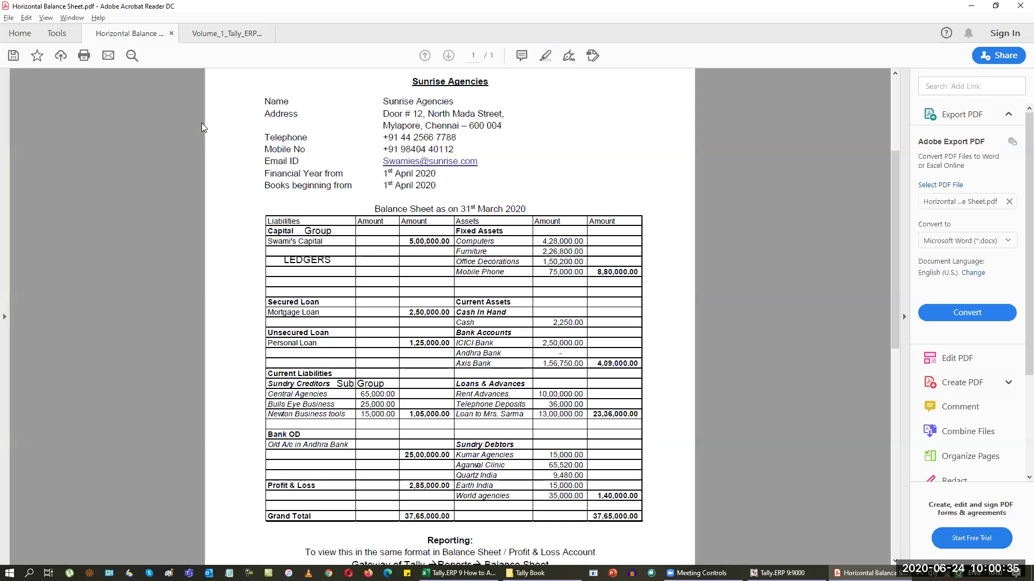
key("alt+Tab")
type("2,50,00")
type("000")
key("Return")
key("Return")
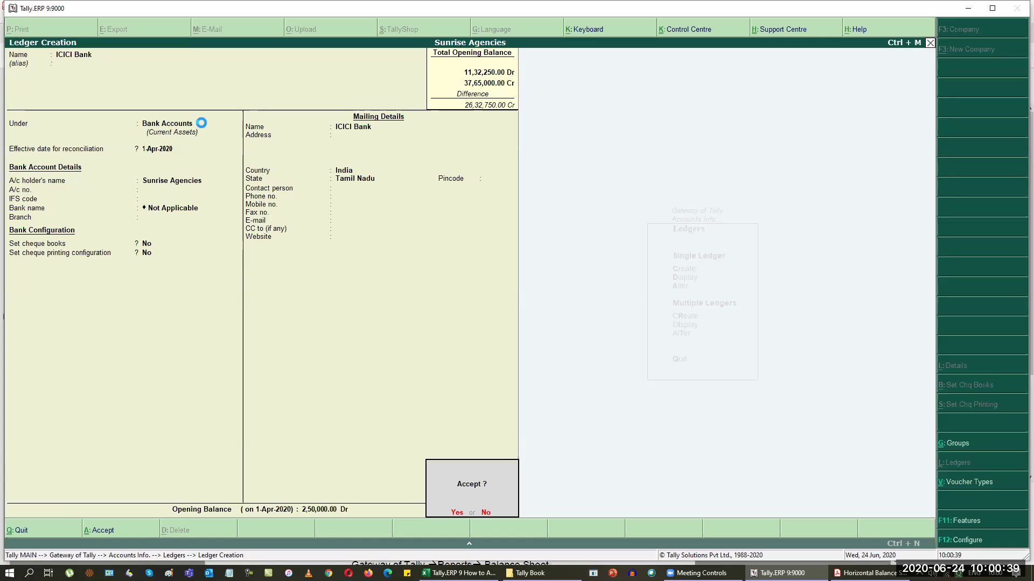
key("Return")
key("alt+Tab")
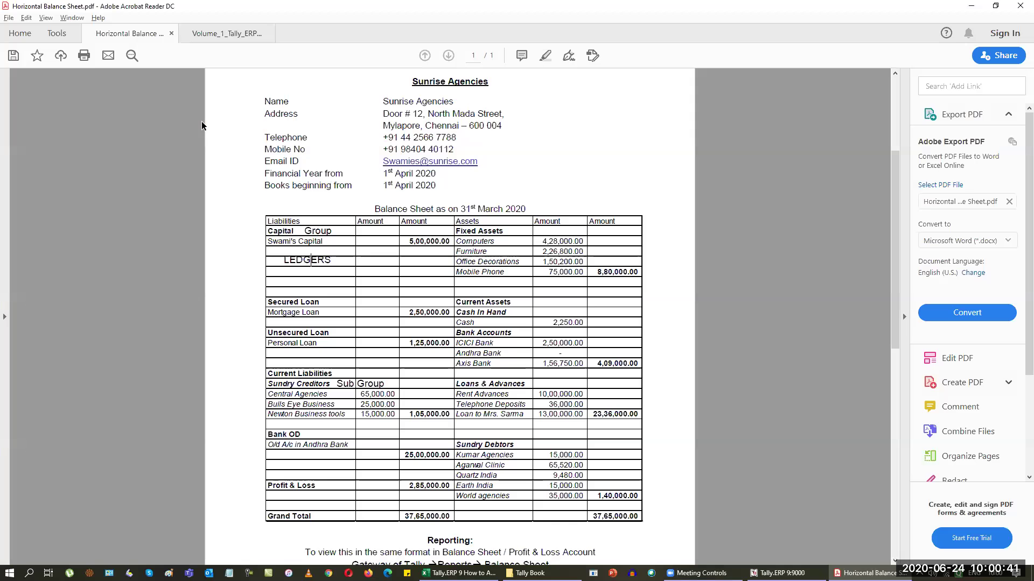
Step: Create the Axis Bank ledger with a 1,56,750 Dr opening balance
key("alt+Tab")
type("A")
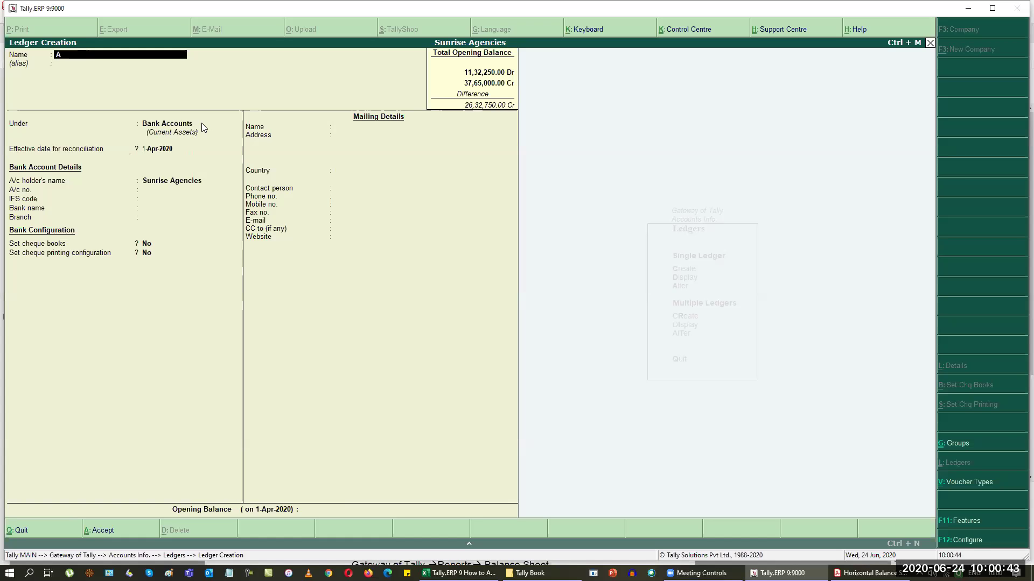
type("xis Bank")
key("Return")
key("Return")
key("alt+Tab")
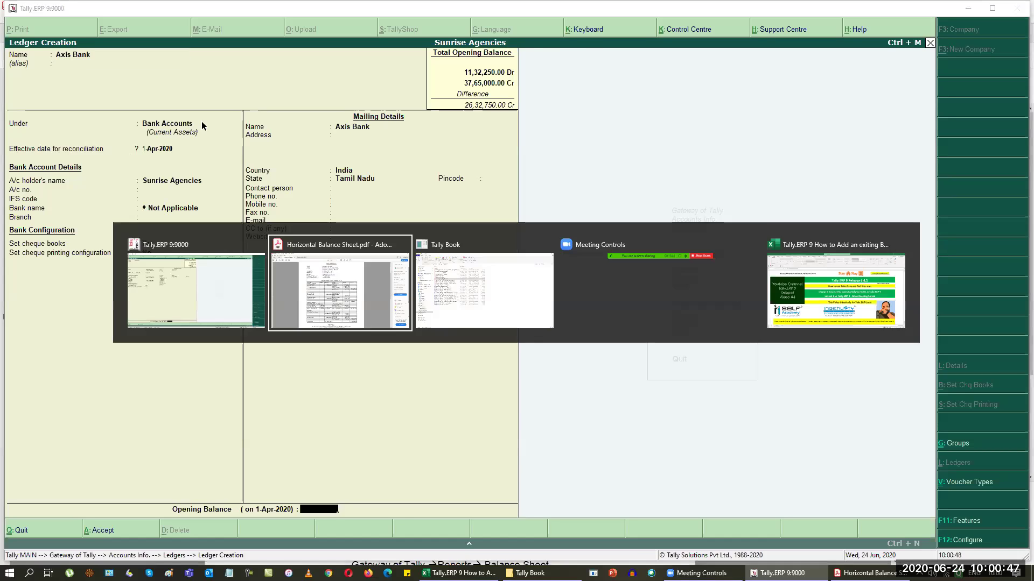
key("alt+Tab")
type("156750")
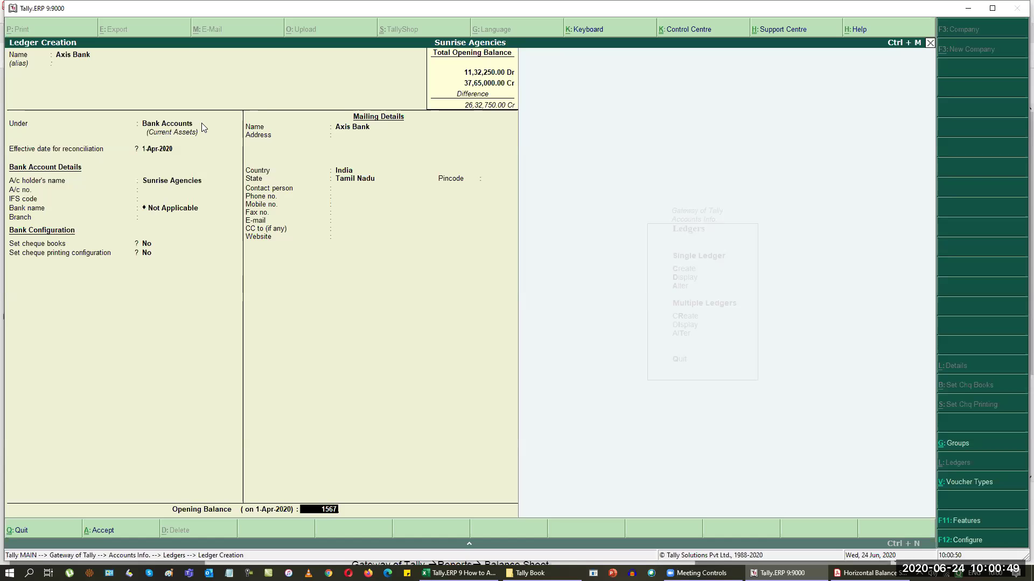
key("Return")
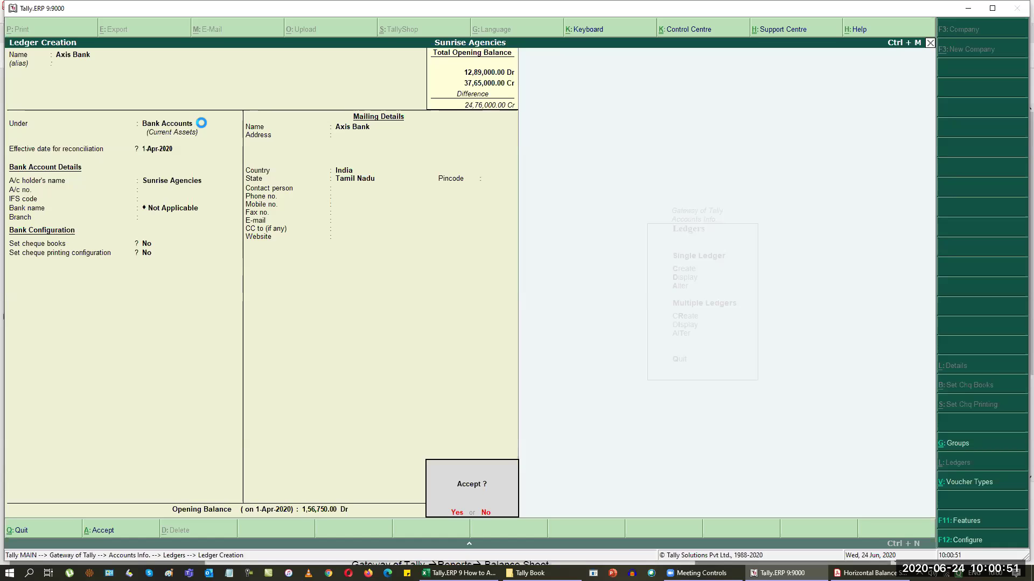
key("Return")
key("alt+Tab")
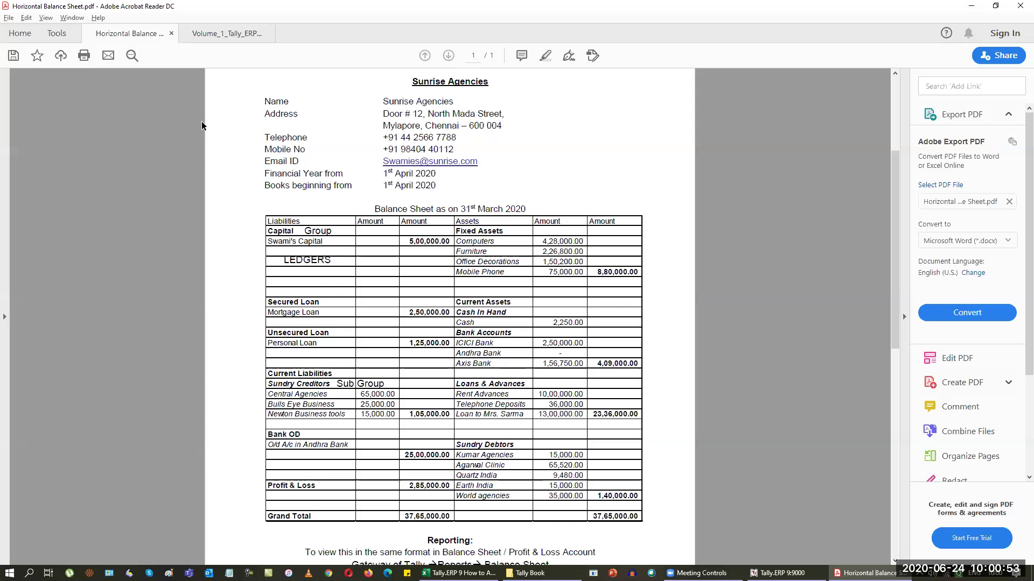
Step: Create the Rent Advance ledger under Loans & Advances (Asset) with 10,00,000 Dr
key("alt+Tab")
type("REnt")
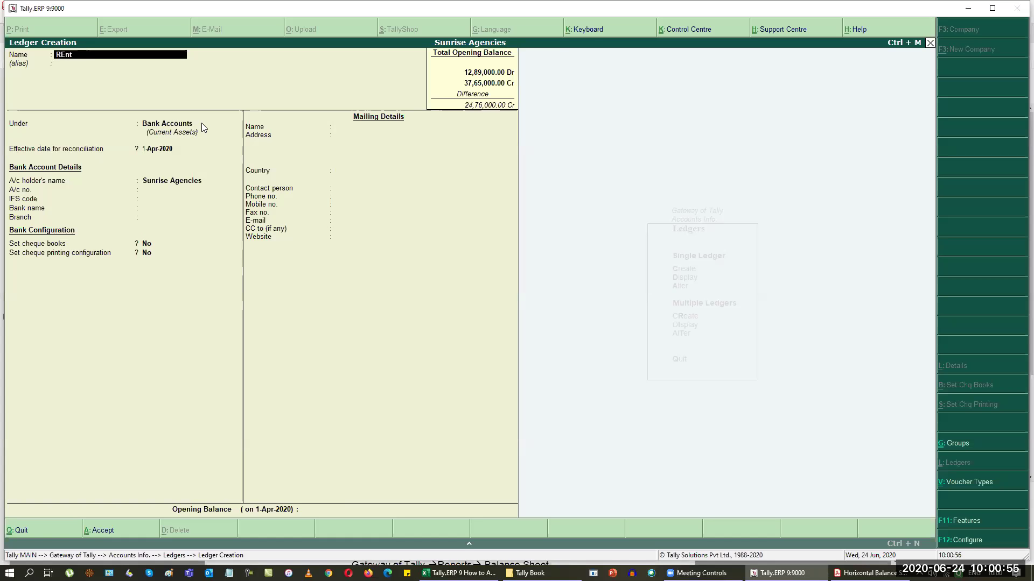
key("BackSpace")
key("BackSpace")
key("BackSpace")
type("ent Adva")
key("BackSpace")
type("vances")
key("Return")
key("Return")
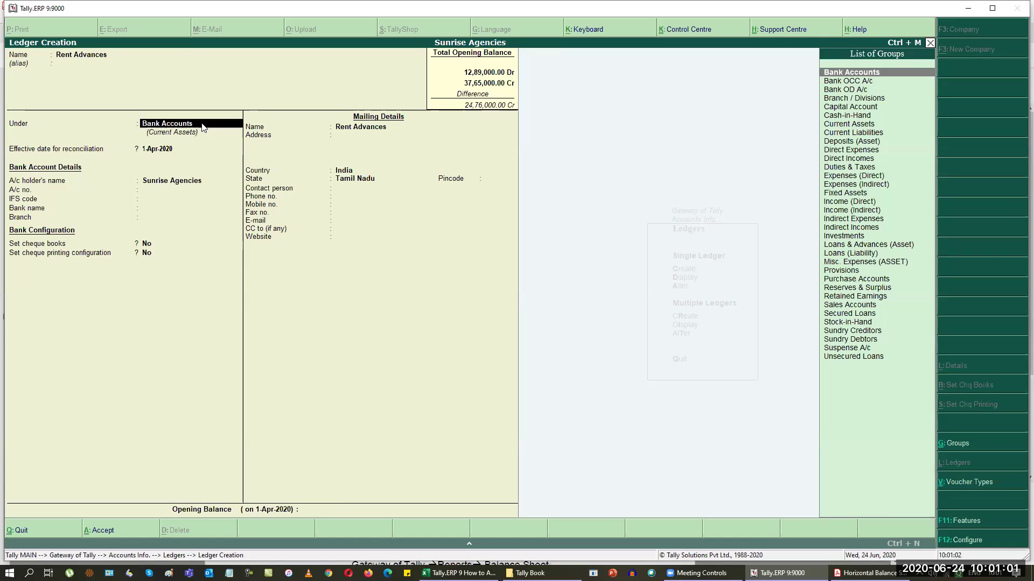
key("BackSpace")
key("BackSpace")
key("BackSpace")
key("Return")
type("Loa")
key("Return")
key("Return")
key("alt+Tab")
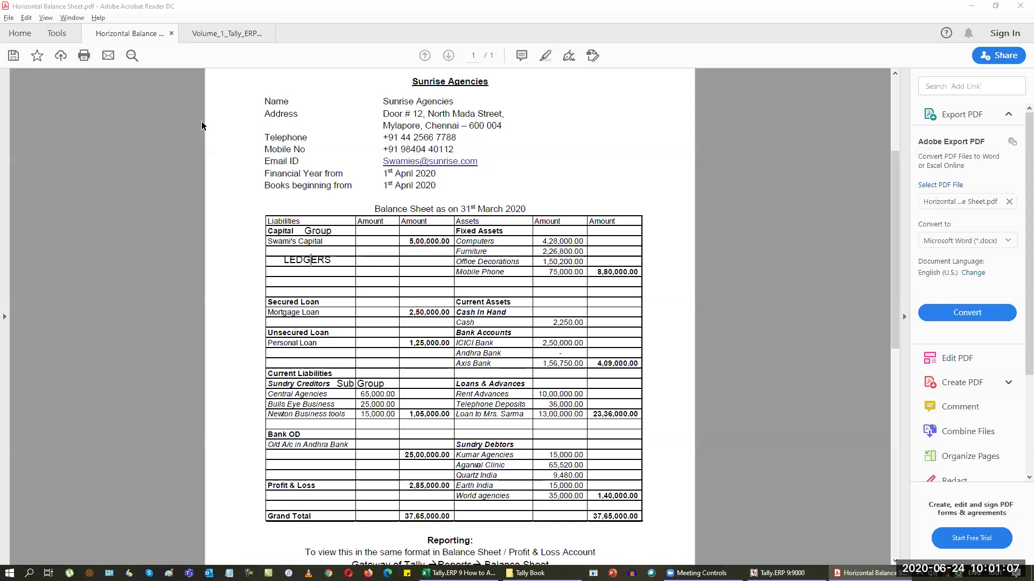
key("alt+Tab")
type("10,00,000")
key("Return")
key("Return")
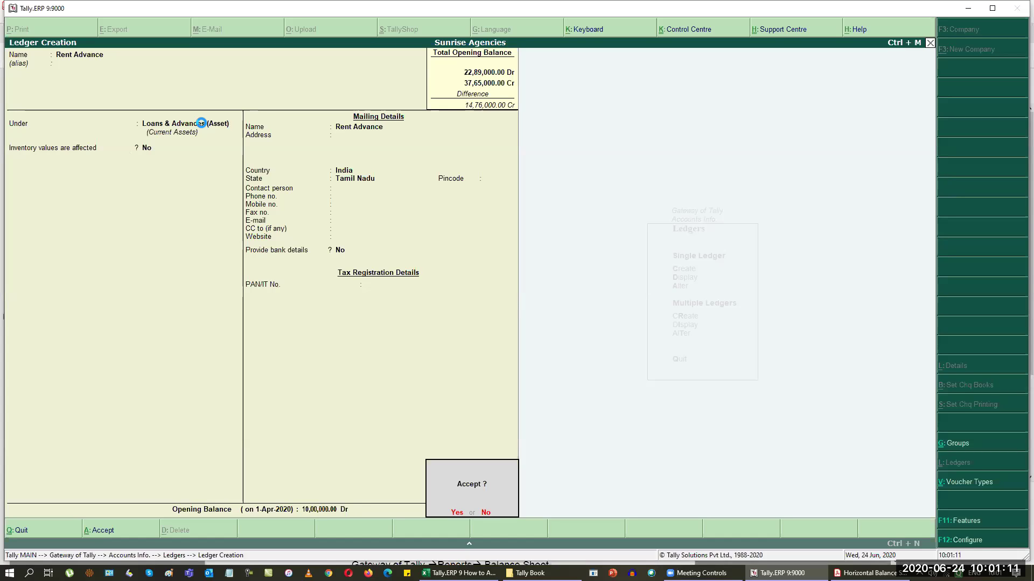
key("Return")
Step: Create the Telephone Deposits ledger with a 36,000 Dr opening balance
type("R")
key("BackSpace")
key("BackSpace")
type("Telepho")
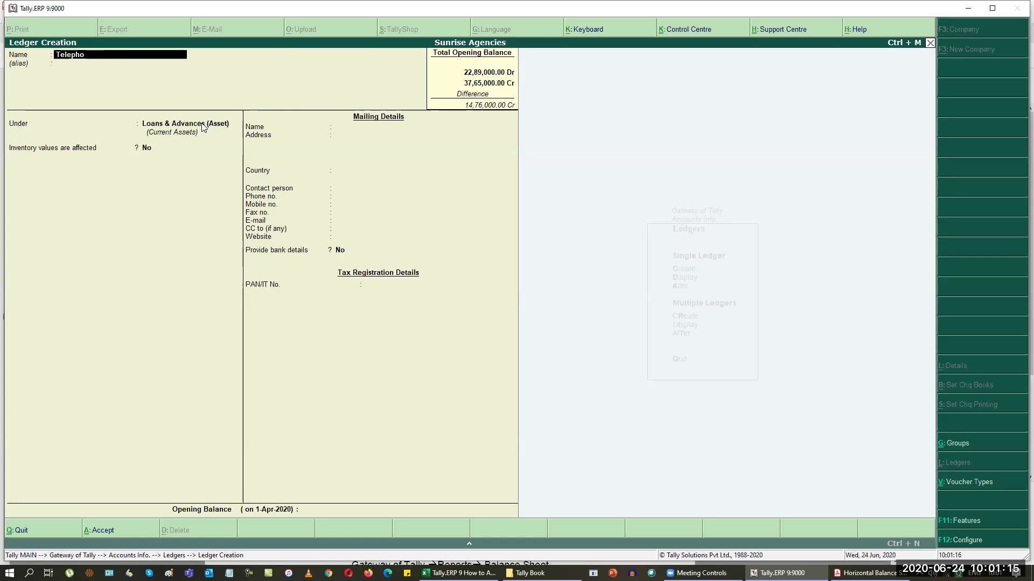
type("ne Deposits")
key("Return")
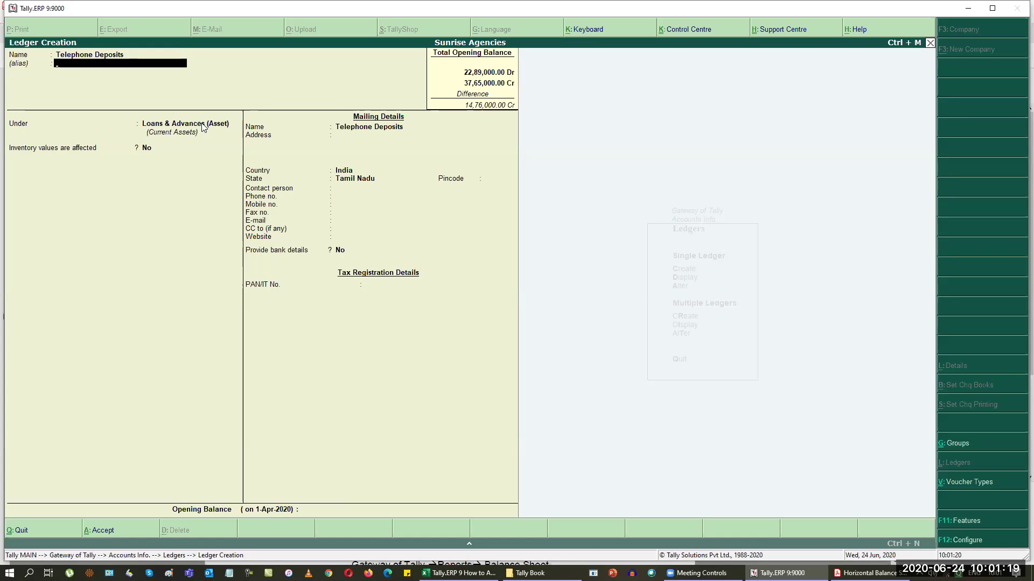
key("Return")
key("alt+Tab")
key("alt+Tab")
type("36000")
key("Return")
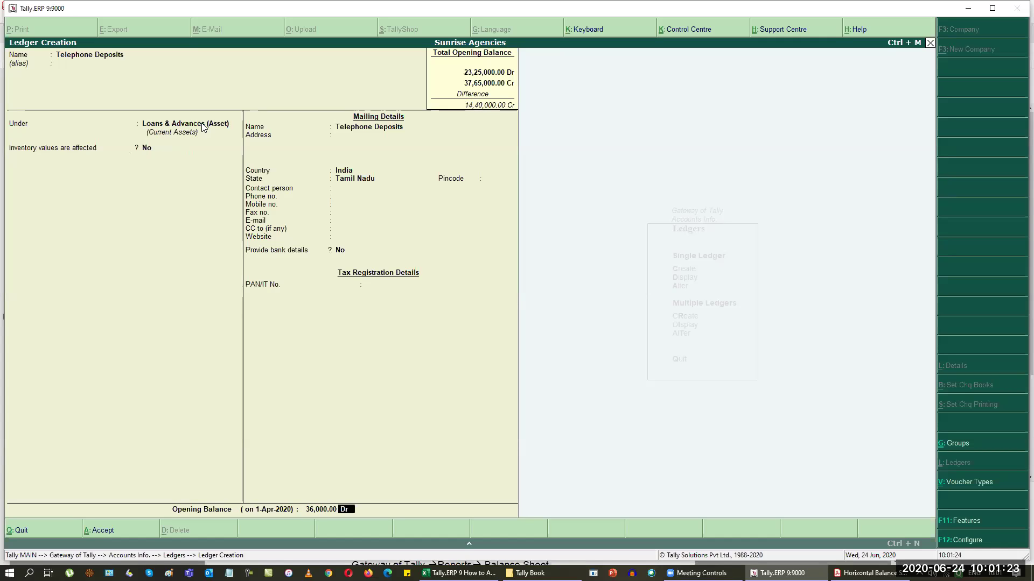
key("Return")
Step: Create the loan-to-individual ledger at 13,00,000 Dr and start naming Kumar Agencies
key("Return")
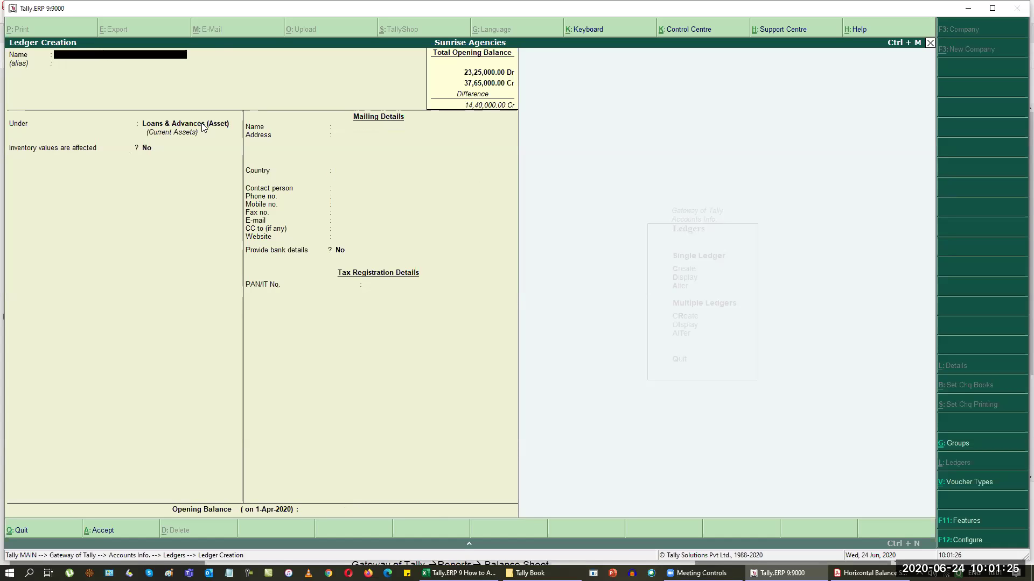
key("alt+Tab")
key("alt+Tab")
type("Loan to Mrs. Sarma")
key("Return")
key("Return")
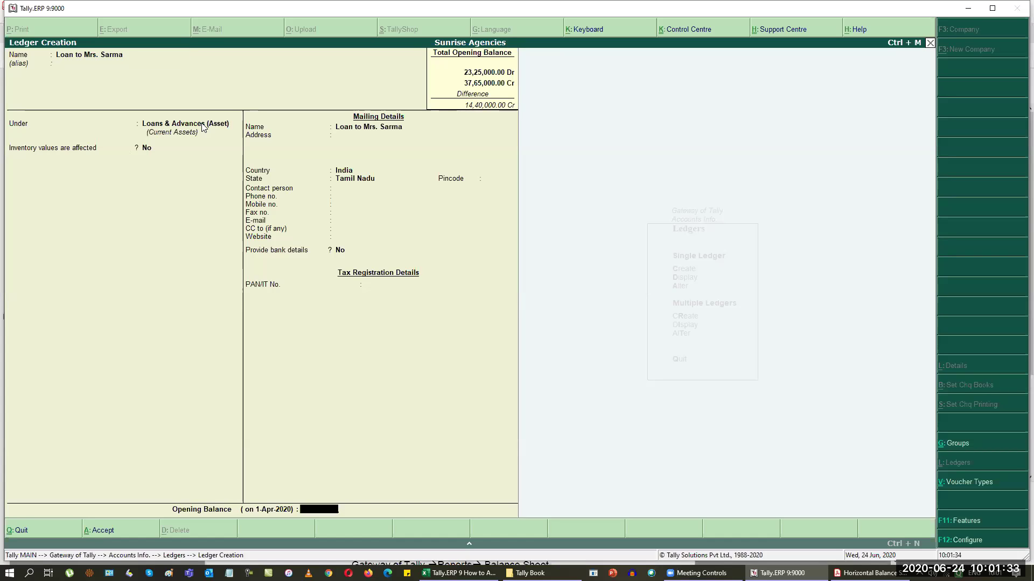
key("alt+Tab")
key("alt+Tab")
type("1300000")
key("Return")
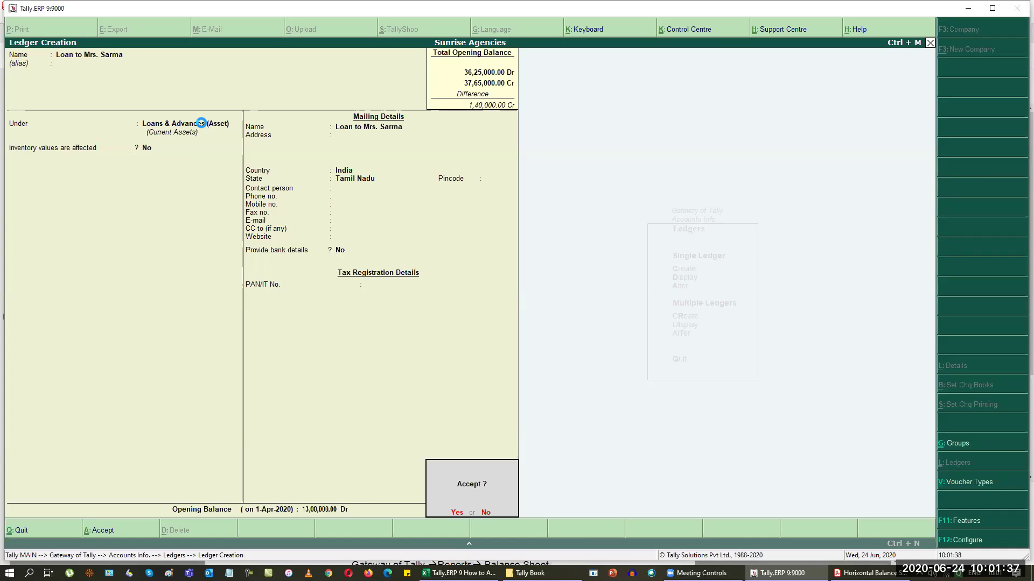
key("Return")
key("alt+Tab")
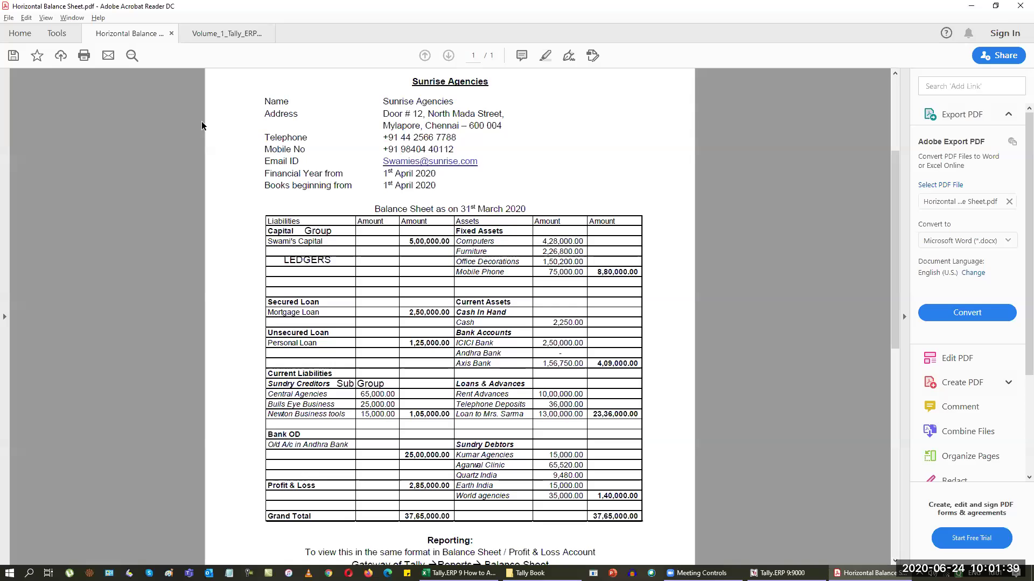
key("alt+Tab")
type("Kumar Ag")
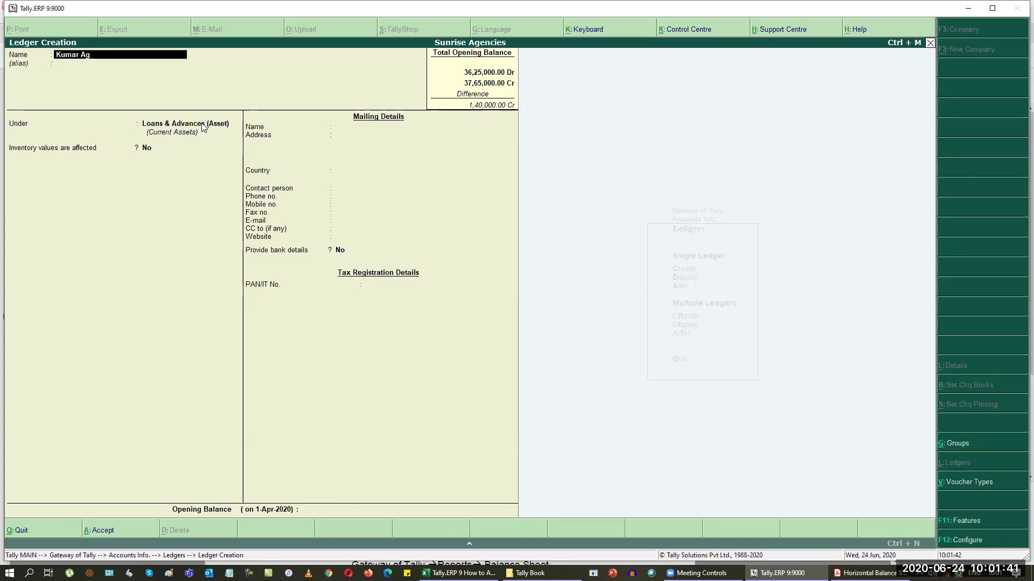
type("c")
type("ncies")
Step: Place Kumar Agencies under Sundry Debtors and enter a 15,000 Dr opening balance
key("Return")
key("Return")
type("sun")
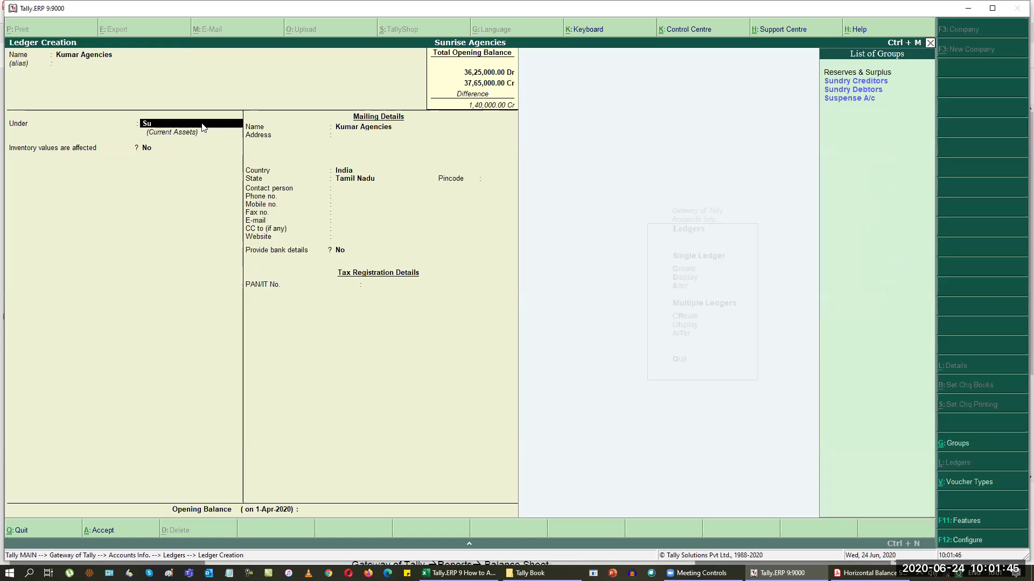
key("Down")
key("Return")
key("Return")
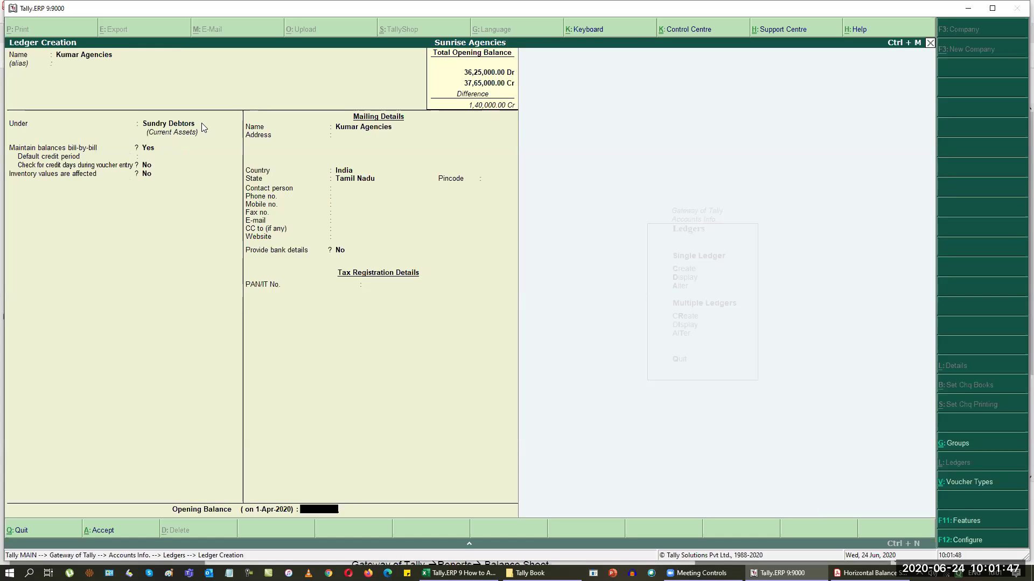
key("alt+Tab")
key("alt+Tab")
type("5,00")
type("00")
key("Return")
key("Return")
key("Return")
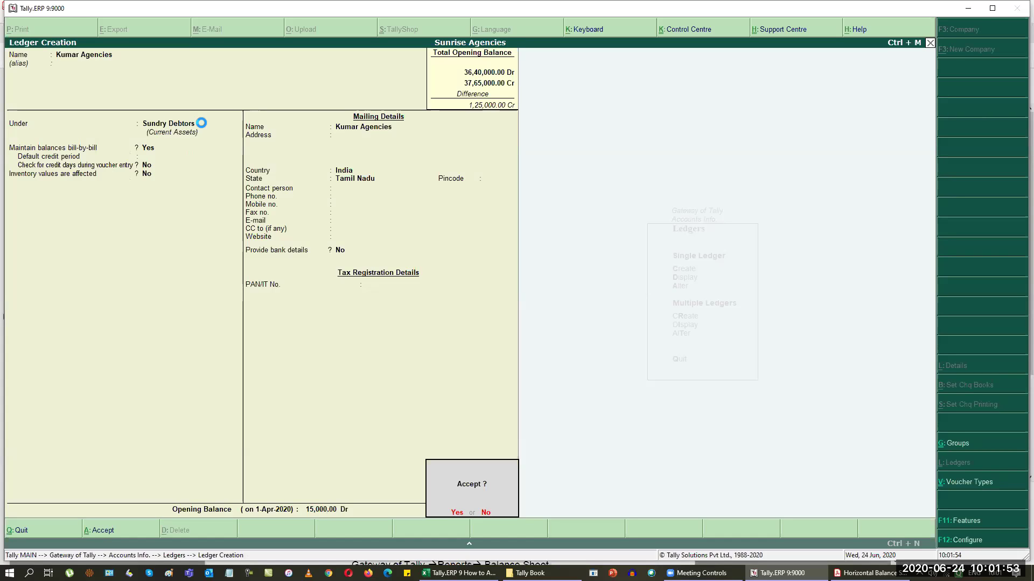
Step: Create the Agarwal Clinic debtor ledger with a 65,520 Dr opening balance
key("Return")
key("alt+Tab")
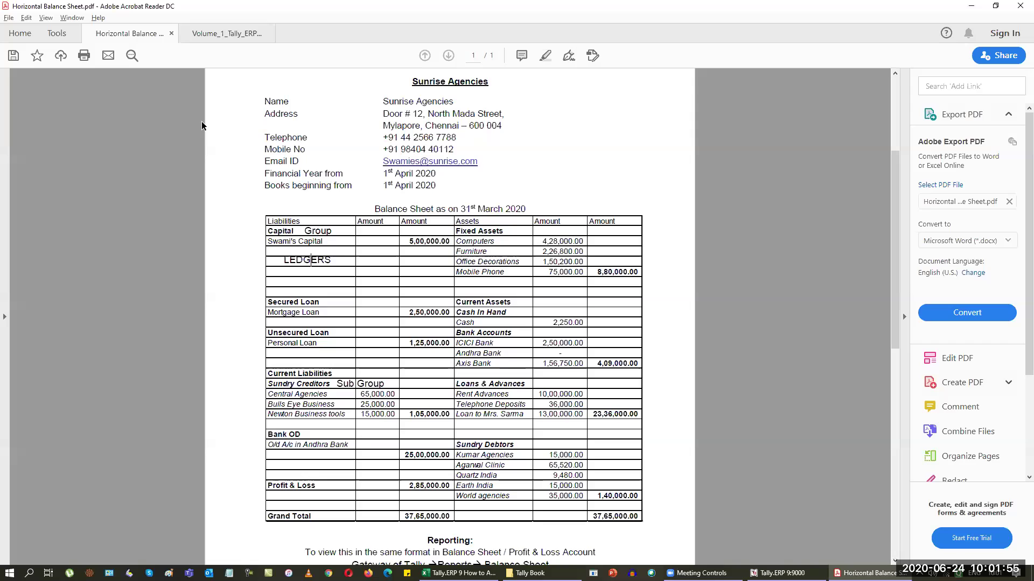
key("alt+Tab")
type("Agaf")
key("BackSpace")
type("rwal Clinic")
key("Return")
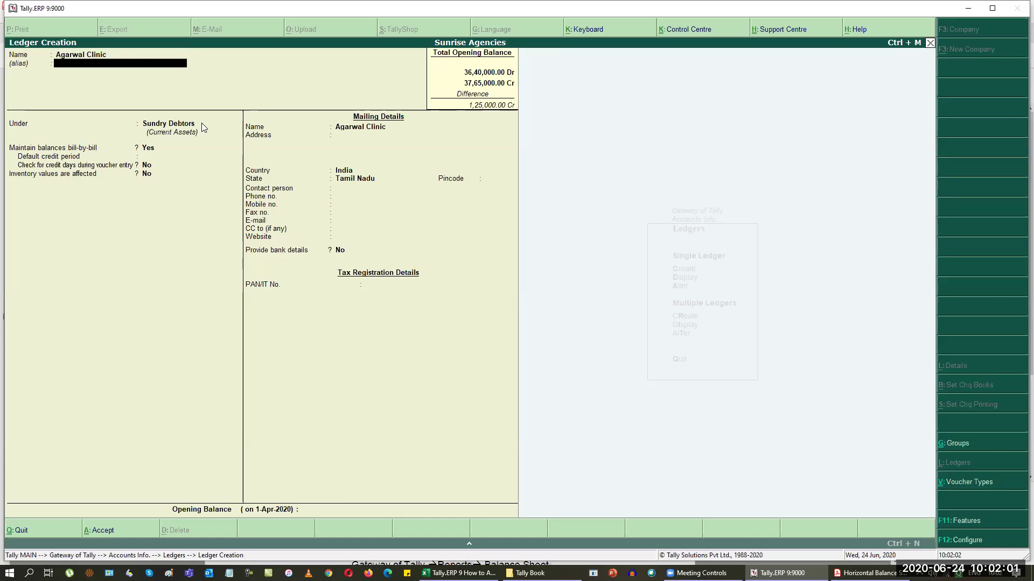
key("Return")
key("Return")
key("Return")
key("Return")
key("Return")
key("Return")
key("Return")
key("Return")
key("Return")
key("Return")
key("Return")
key("Return")
key("Return")
key("Return")
key("Return")
key("Return")
key("Return")
key("Return")
key("Return")
key("Return")
key("alt+Tab")
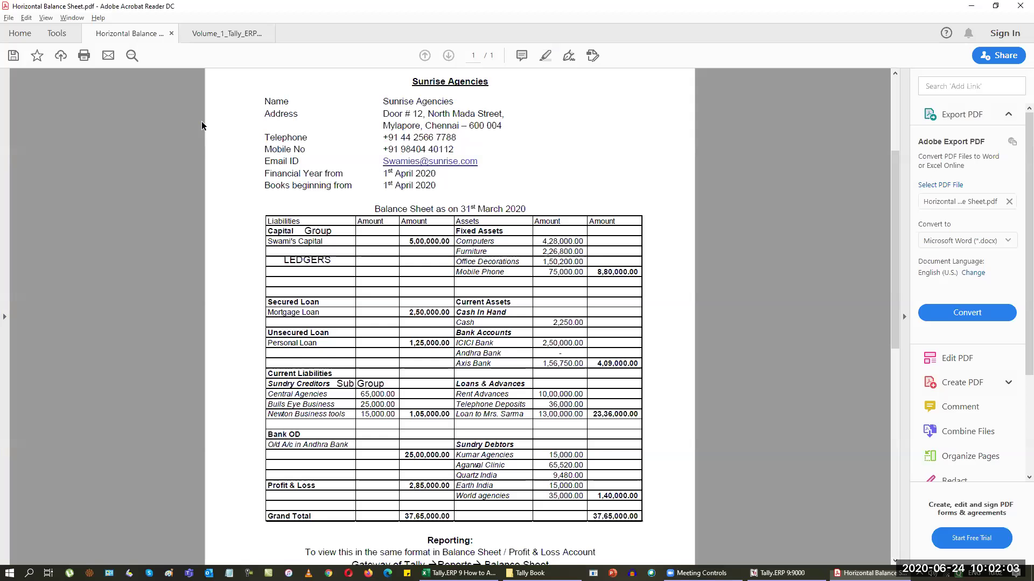
key("alt+Tab")
type("65,520")
key("Return")
key("Return")
Step: Create the Quartz India debtor ledger with a 9,480 Dr opening balance
key("Return")
key("Return")
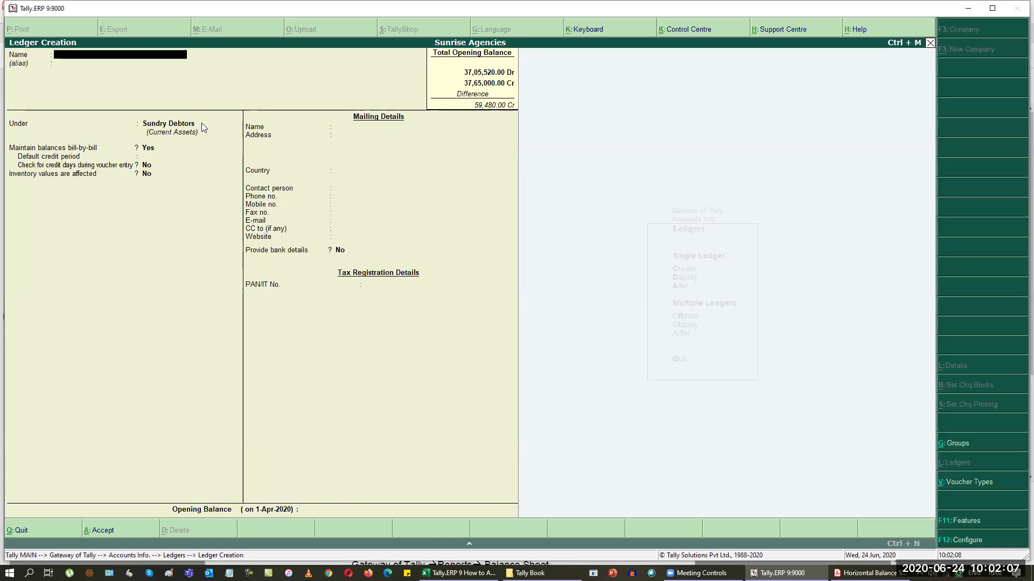
key("alt+Tab")
key("alt+Tab")
type("Quartx")
key("BackSpace")
type("z India")
key("Return")
key("Return")
key("alt+Tab")
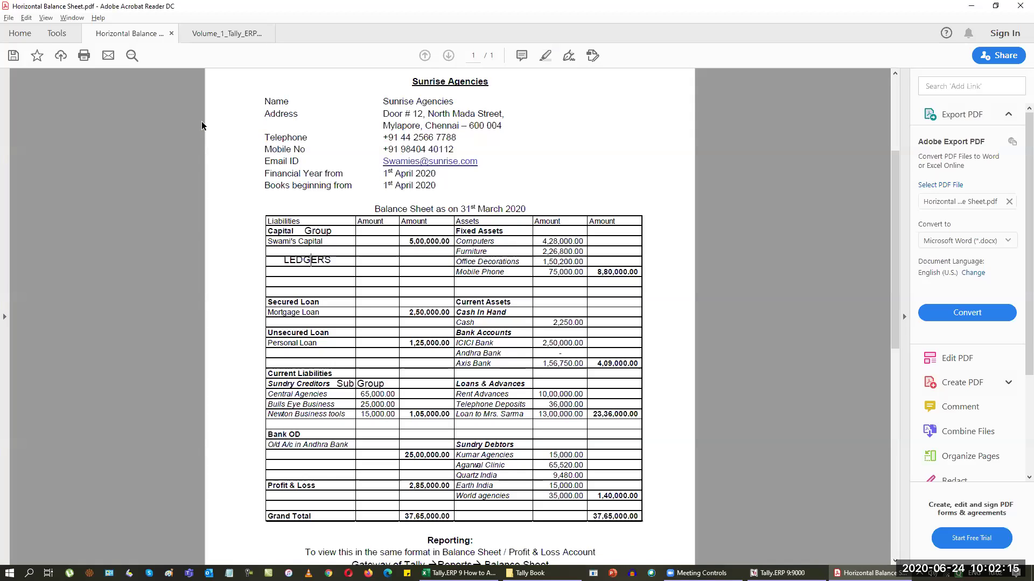
key("alt+Tab")
type("9480")
key("Return")
key("Return")
key("ctrl+a")
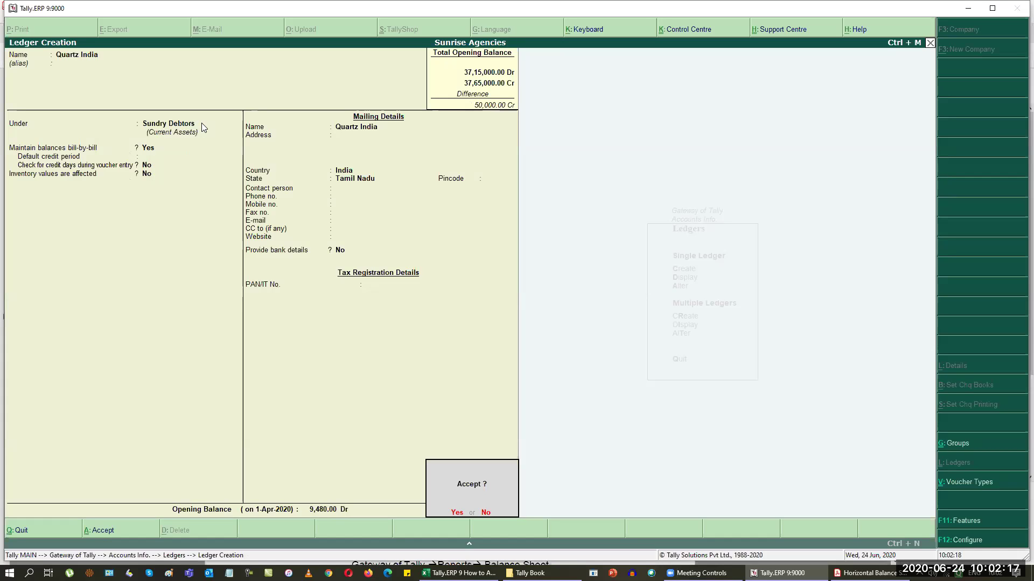
Step: Name the next debtor Earth India and enter its 15,000 Dr opening balance
key("Return")
key("alt+Tab")
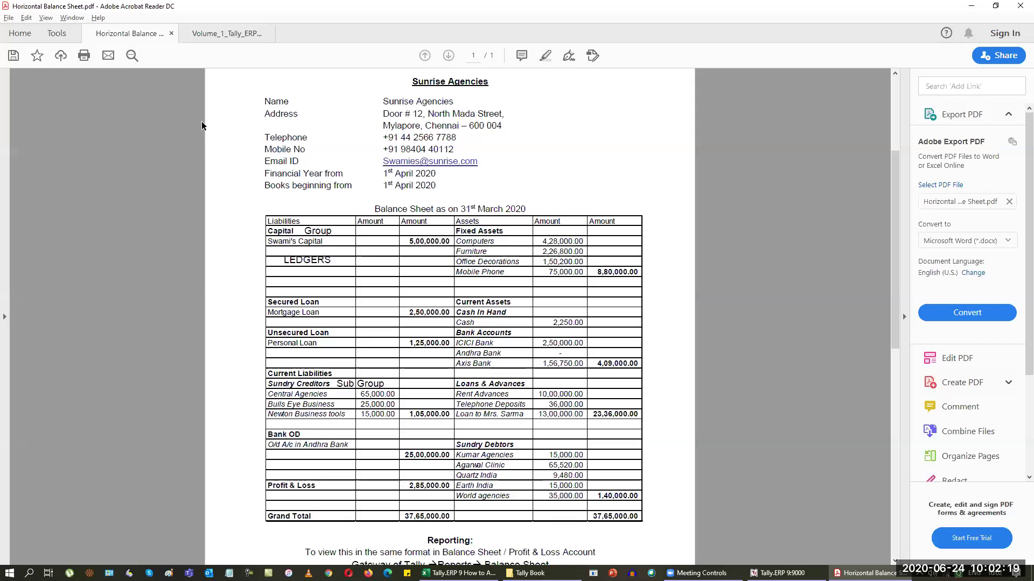
key("alt+Tab")
type("Earth India")
key("Return")
key("Return")
key("alt+Tab")
key("alt+Tab")
type("15000")
key("Return")
key("Return")
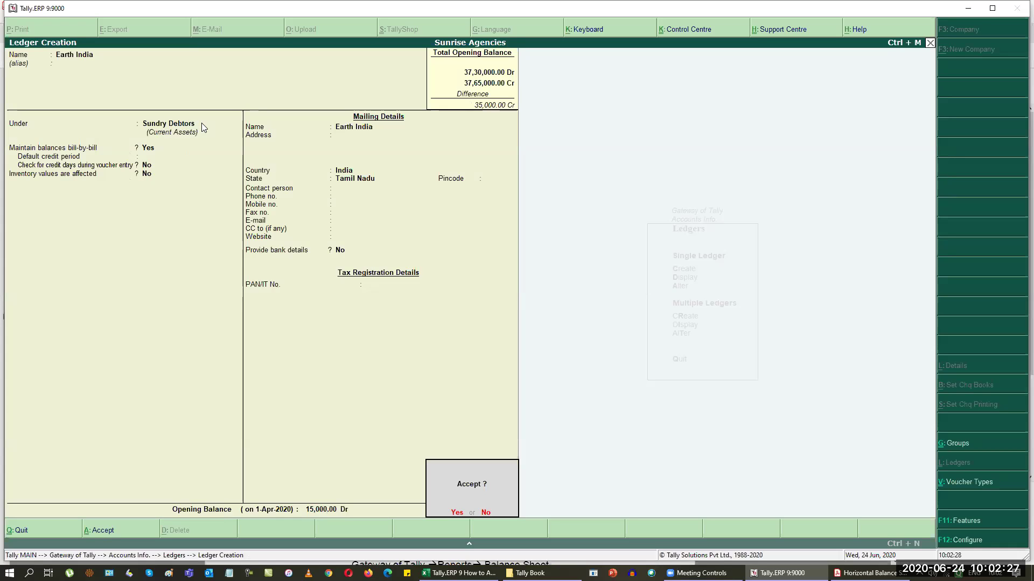
key("Return")
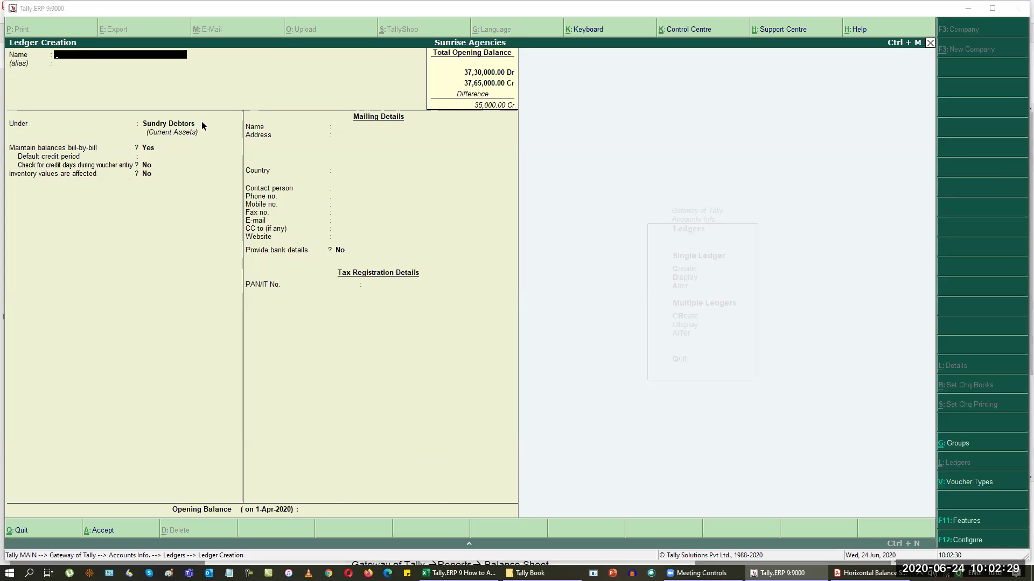
Step: Create the World Agencies ledger under Sundry Debtors with a 35,000 Dr opening balance and save it
key("alt+Tab")
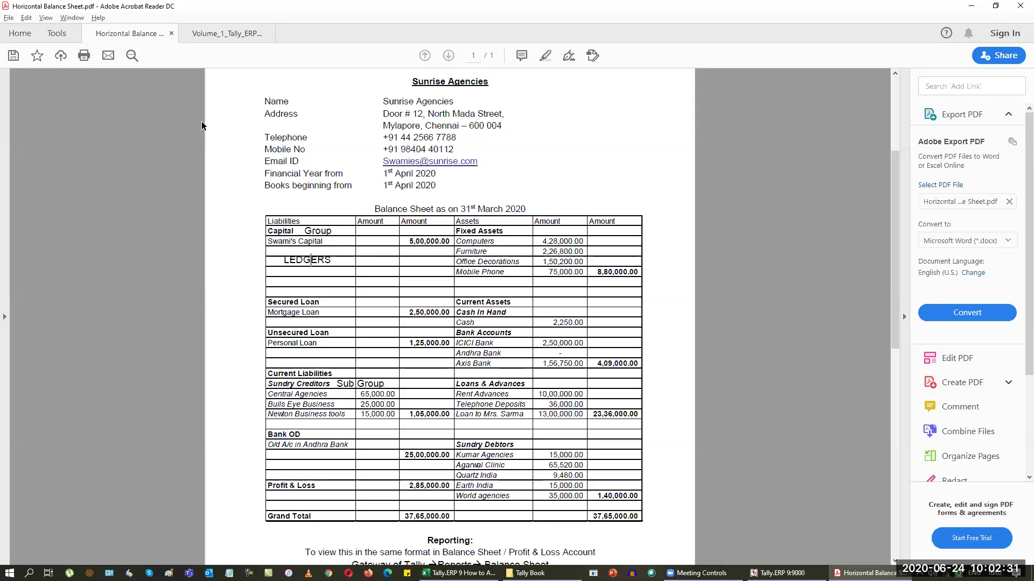
key("alt+Tab")
type("World A")
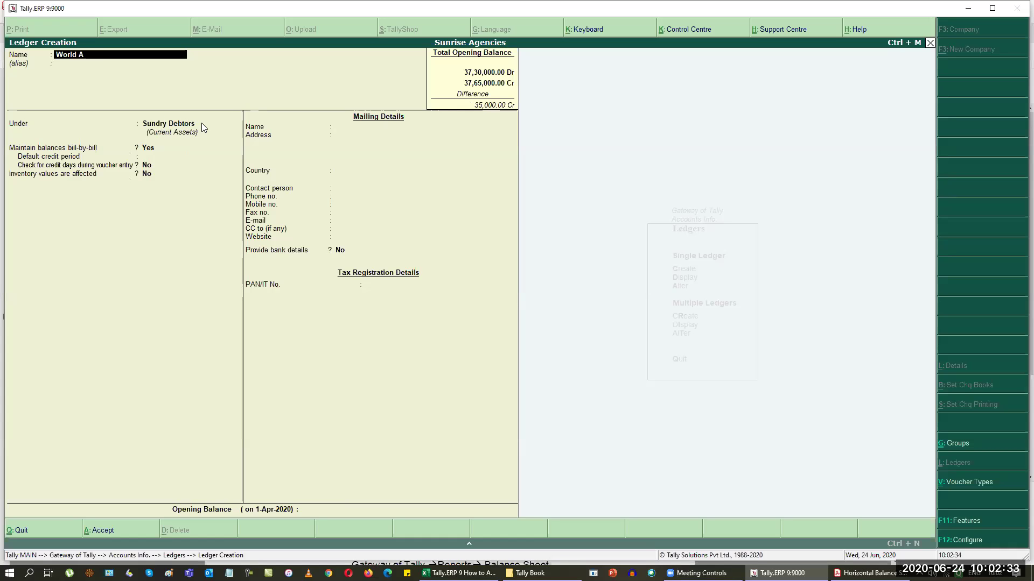
type("genc")
key("Return")
key("Return")
key("Return")
key("Return")
key("Return")
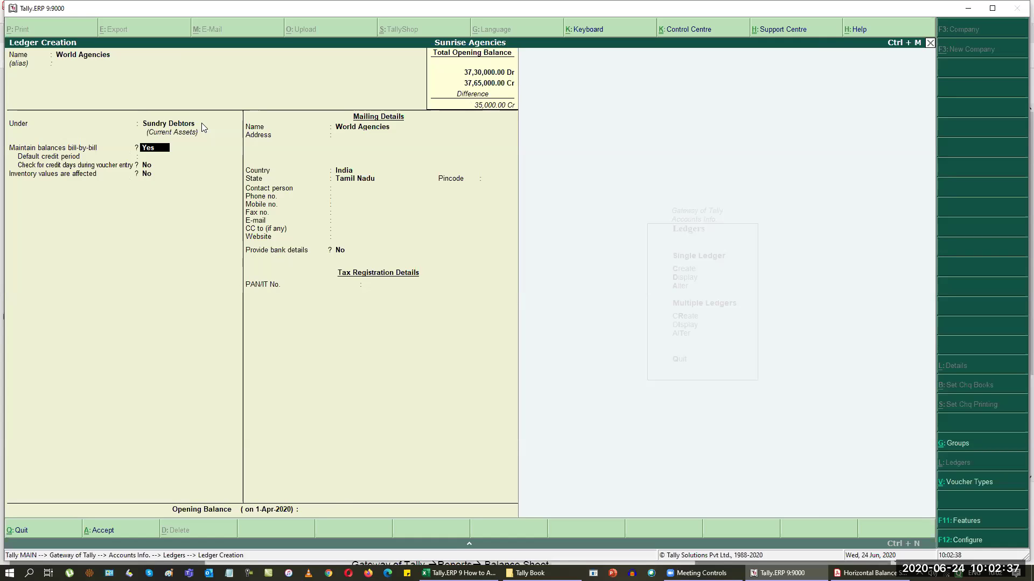
key("alt+Tab")
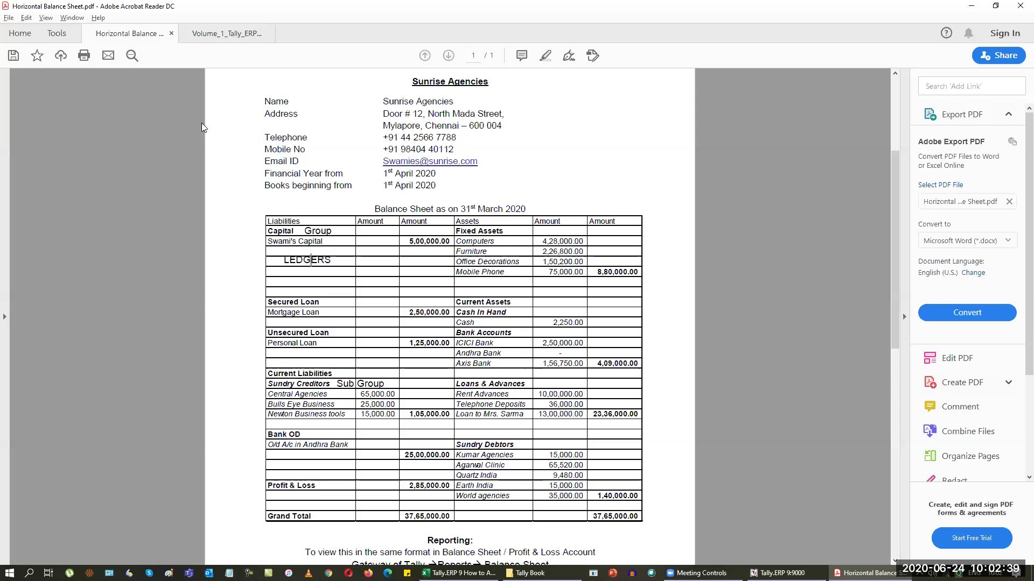
key("alt+Tab")
type("35000")
key("Return")
key("Return")
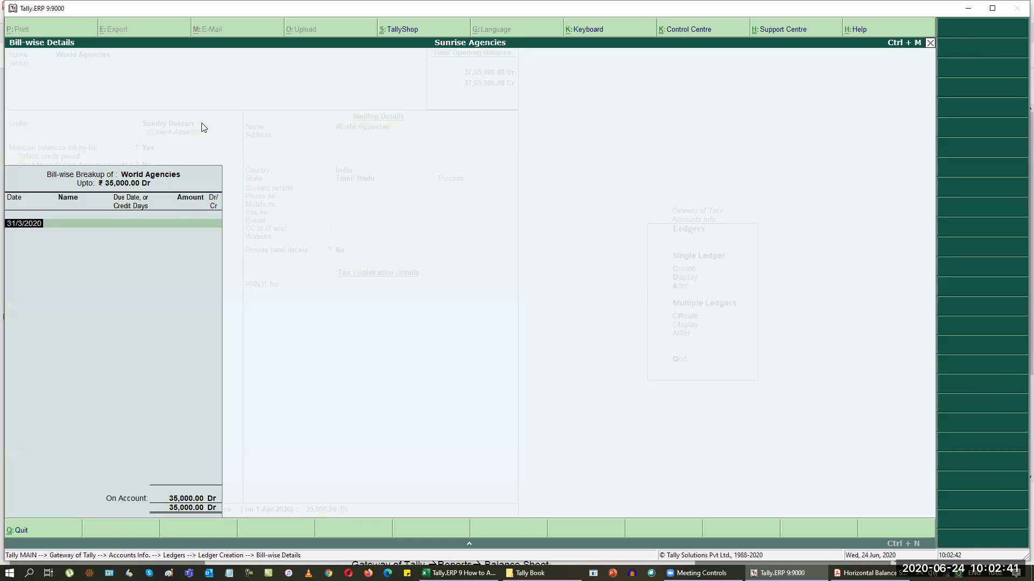
key("Return")
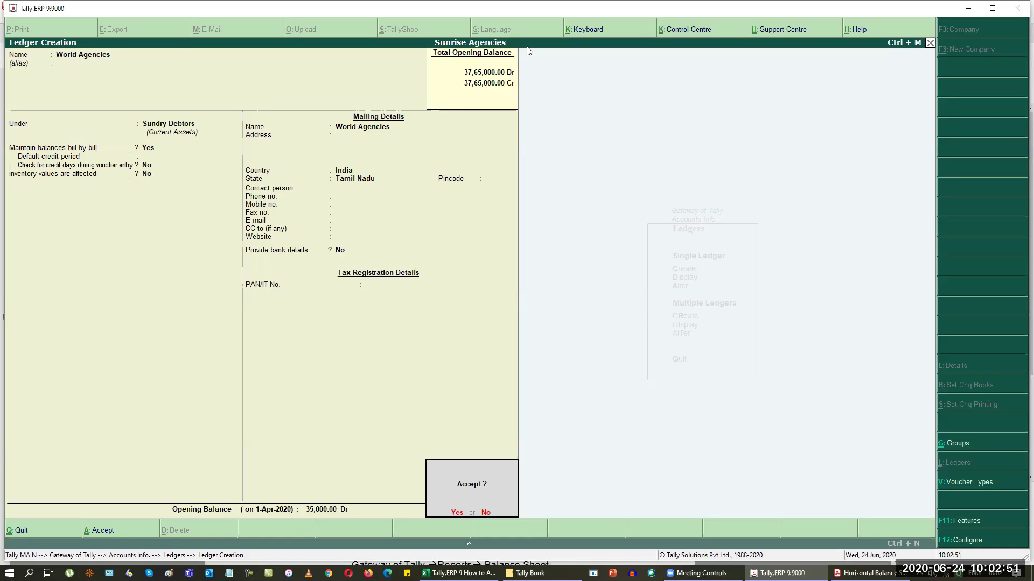
key("Return")
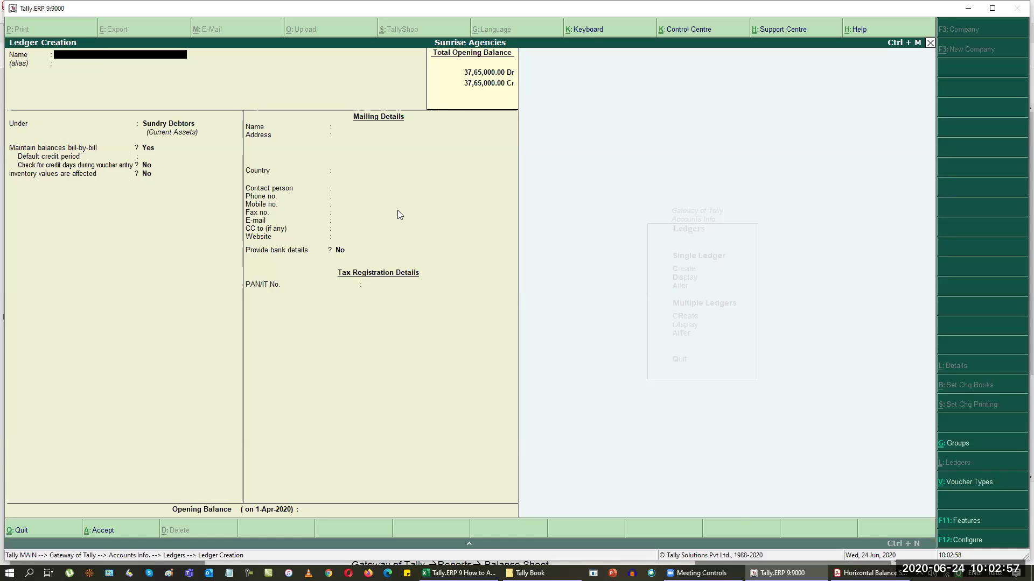
key("Escape")
Step: Return to Gateway of Tally without quitting and open the Balance Sheet as at 1-Apr-2020
key("Return")
key("Escape")
key("Escape")
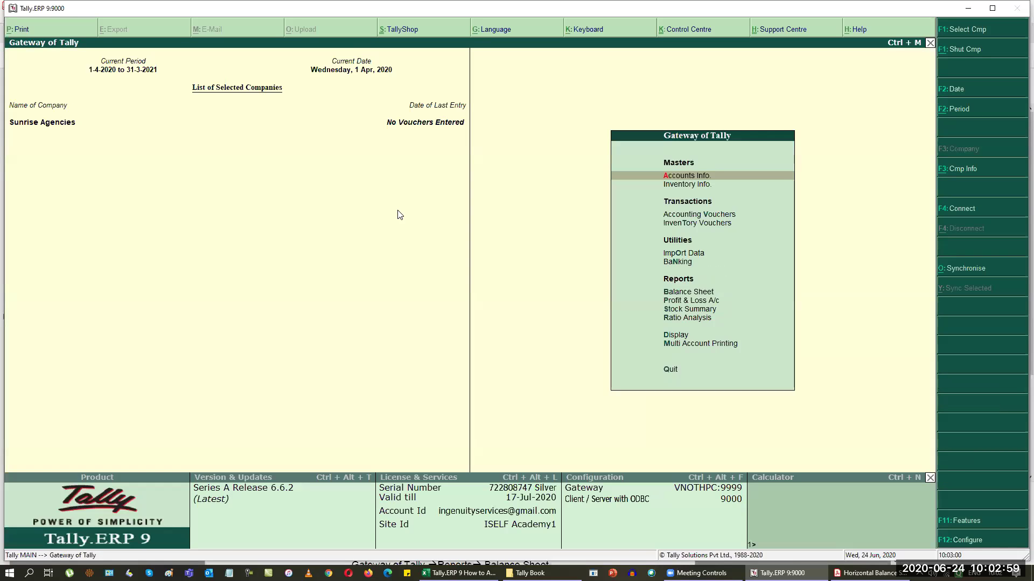
key("Escape")
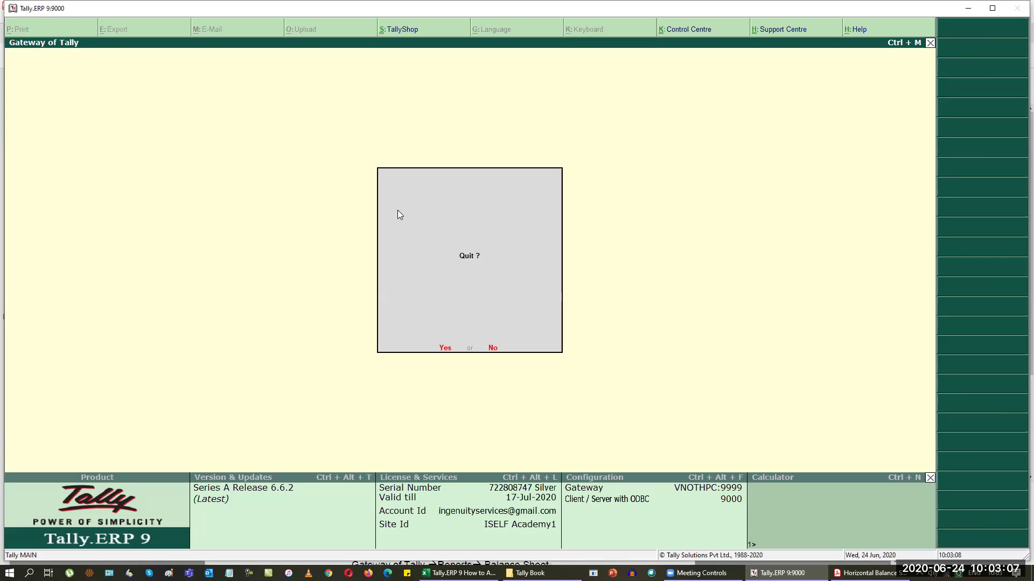
key("n")
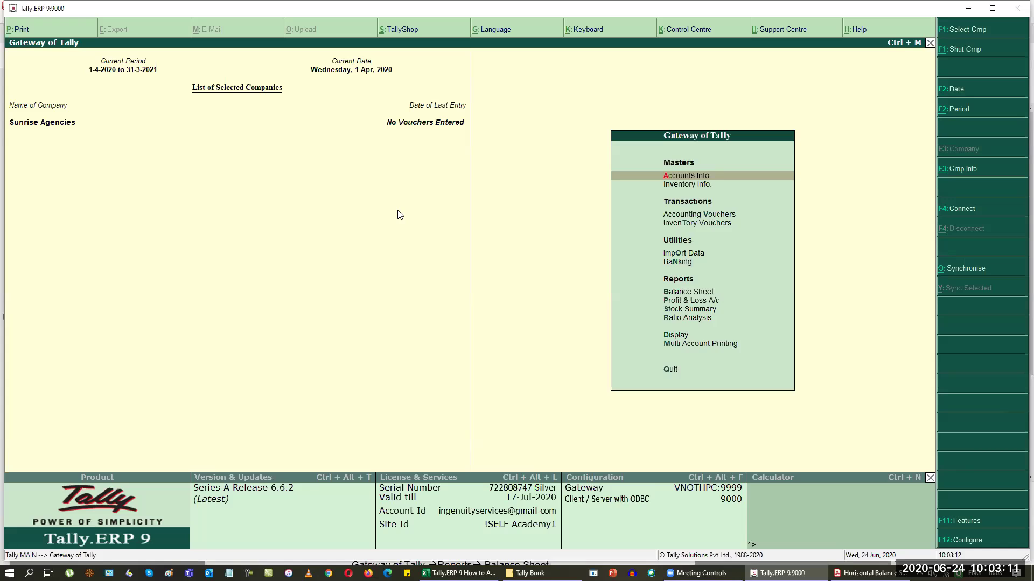
key("Down")
key("Down")
key("Down")
key("Down")
key("Down")
key("Down")
key("Down")
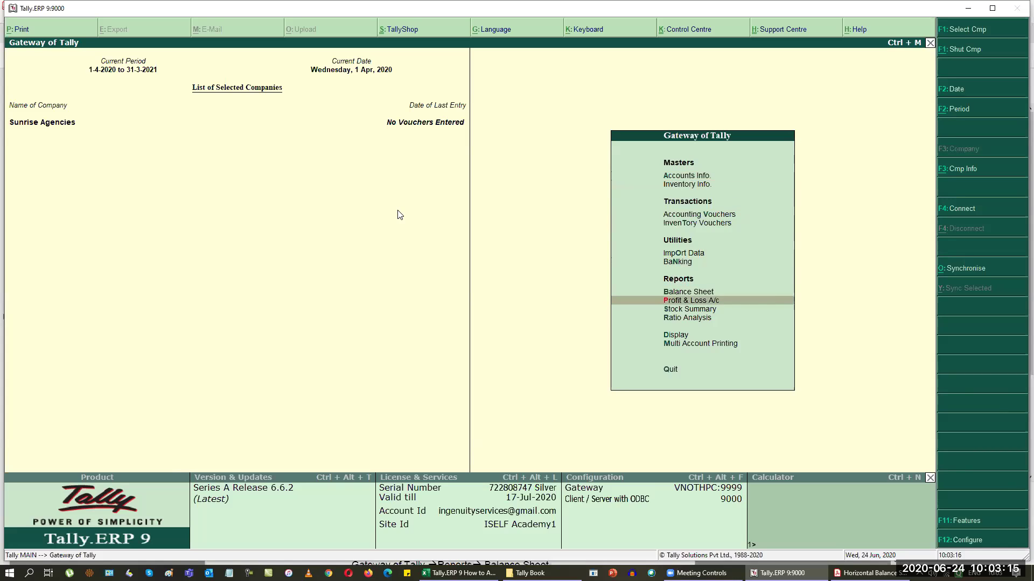
key("Up")
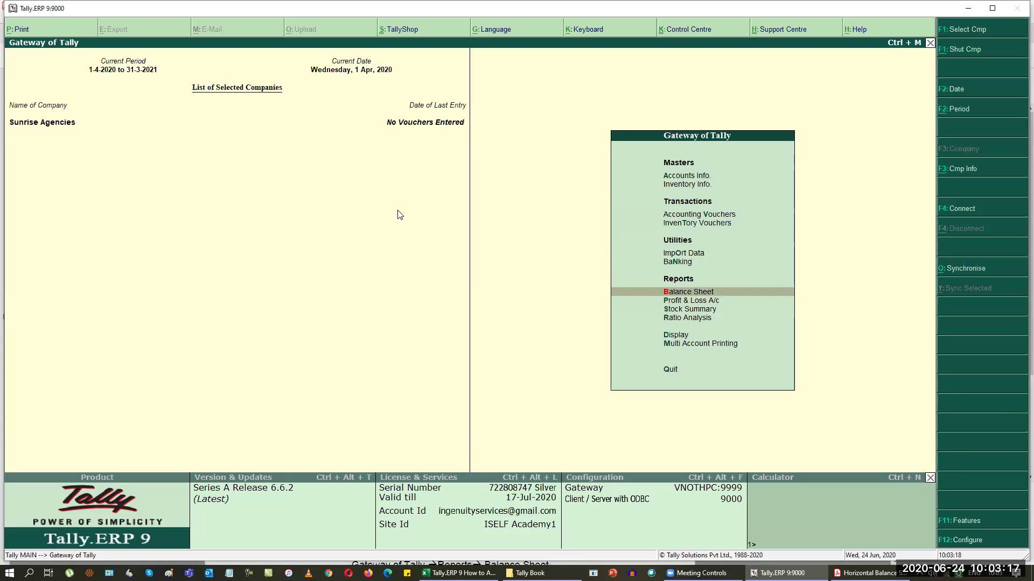
key("Return")
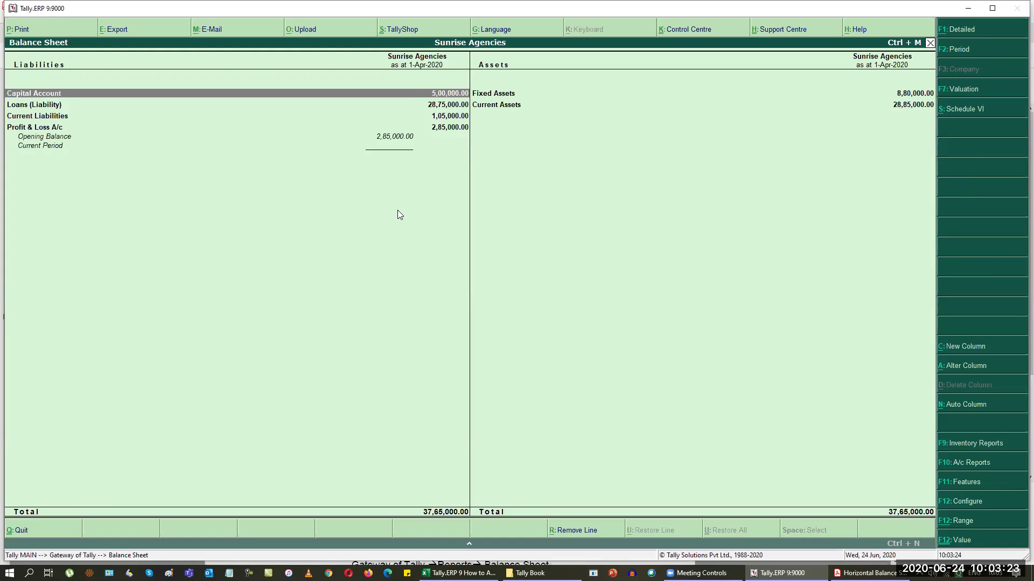
Step: Switch the Balance Sheet to Detailed view, listing individual ledgers under each group
key("alt+f1")
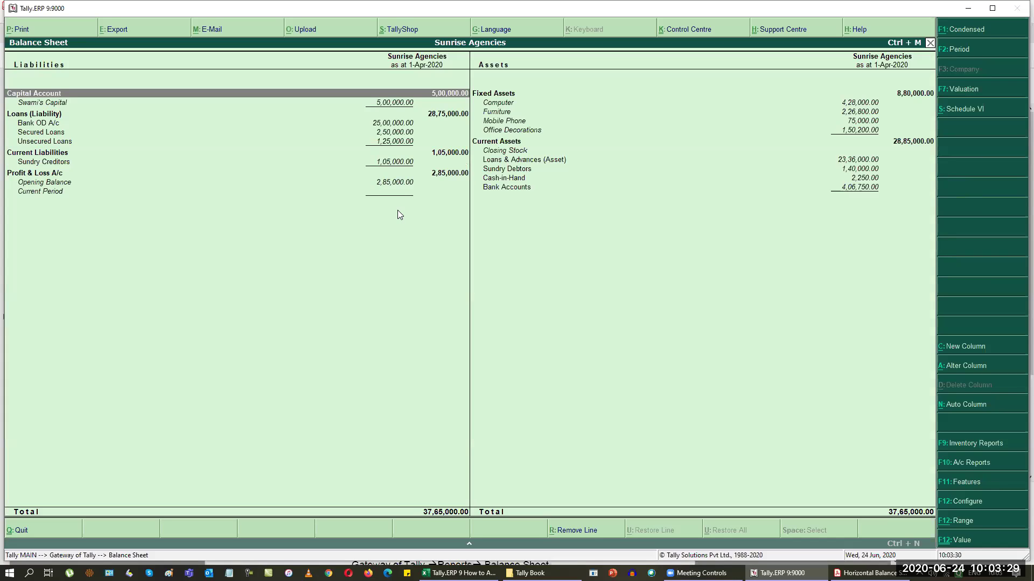
left_click(956, 31)
left_click(957, 32)
key("alt+Tab")
key("alt+Tab")
key("Down")
key("Down")
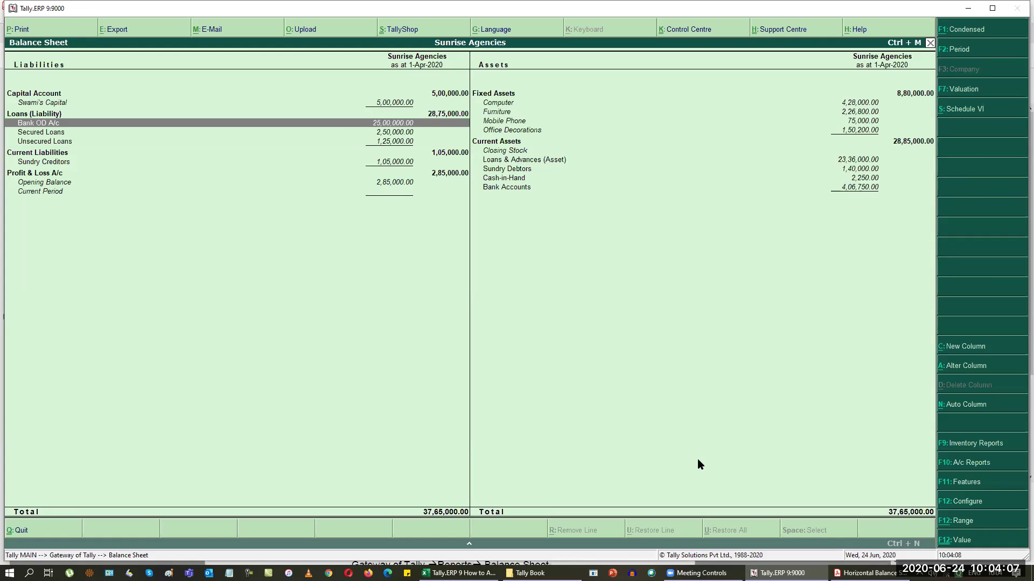
key("alt+Tab")
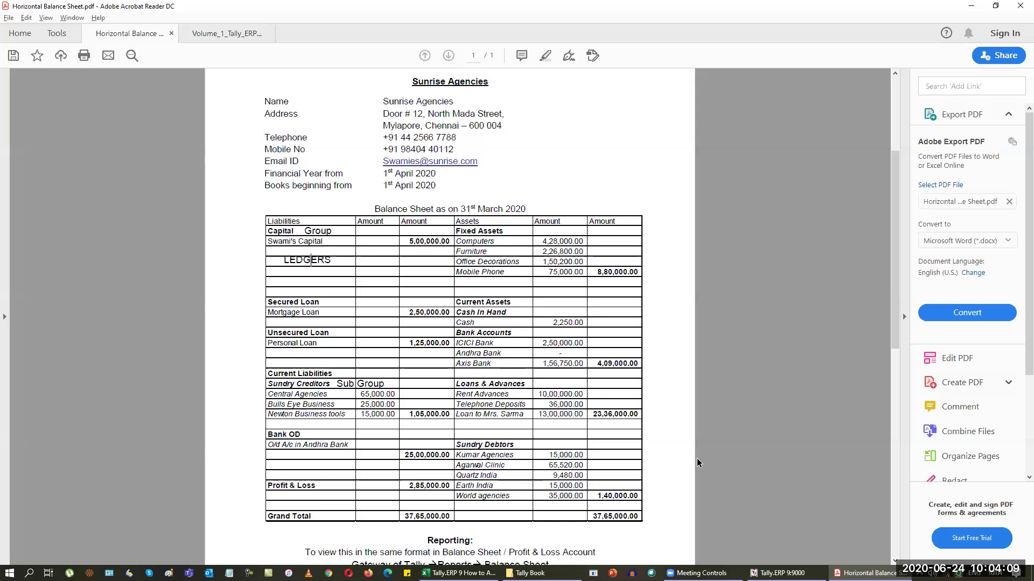
key("alt+Tab")
key("Down")
key("Down")
key("Down")
key("Down")
key("Right")
key("Up")
key("Up")
key("Up")
key("Up")
key("Up")
key("Up")
key("alt+Tab")
key("alt+Tab")
key("Down")
key("Down")
key("Down")
key("Down")
key("Down")
key("Down")
key("Down")
key("Down")
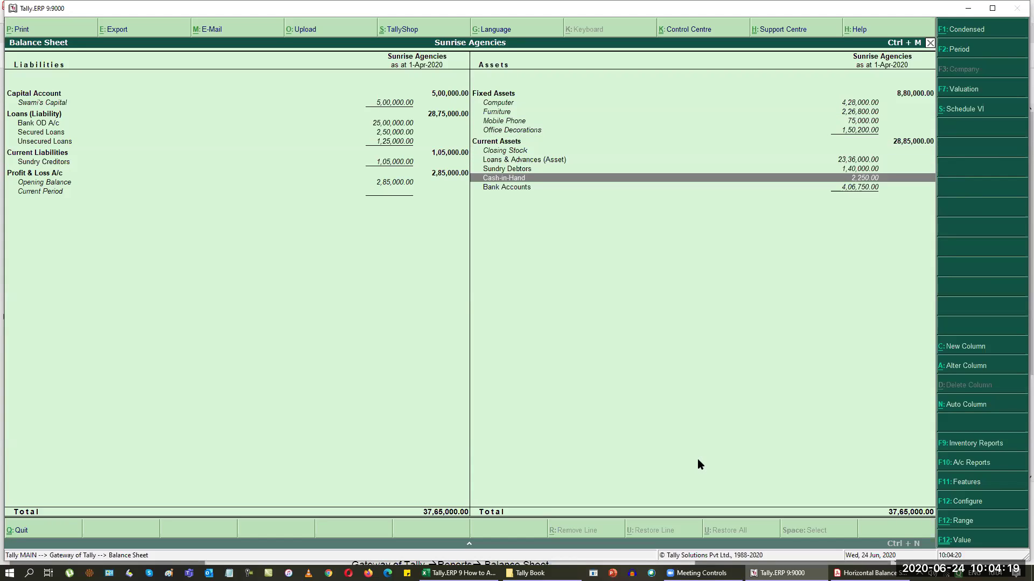
key("Up")
key("alt+Tab")
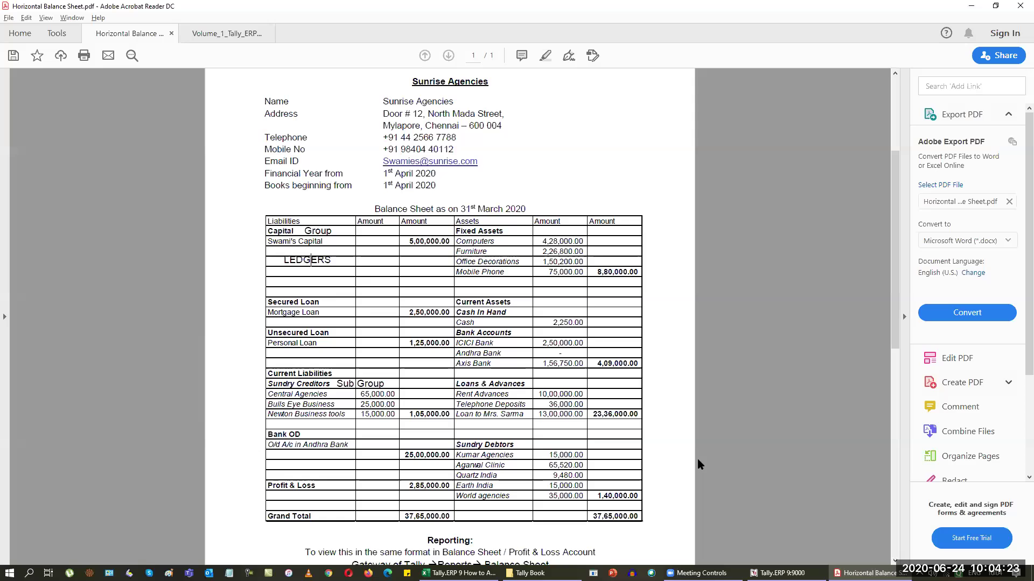
key("alt+Tab")
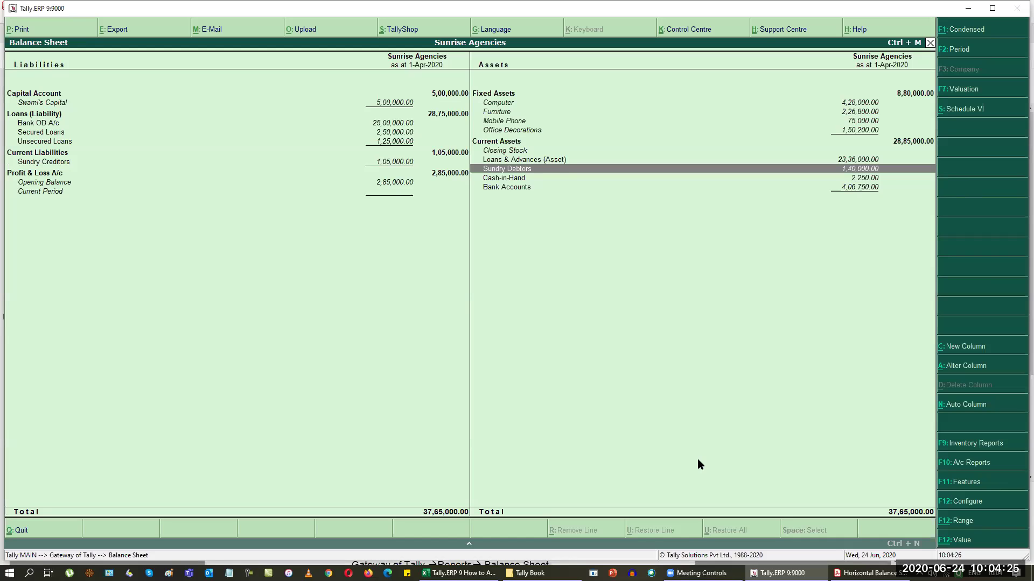